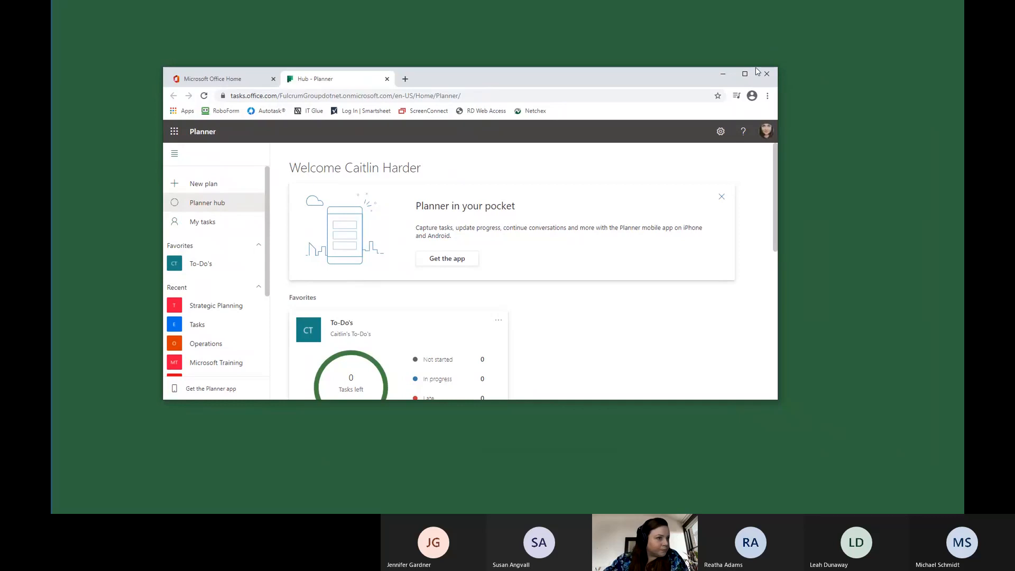
Maximize the browser, launch Planner from the Office 365 home page, and look over the favorite and recent plans in the Planner hub.
left_click(745, 73)
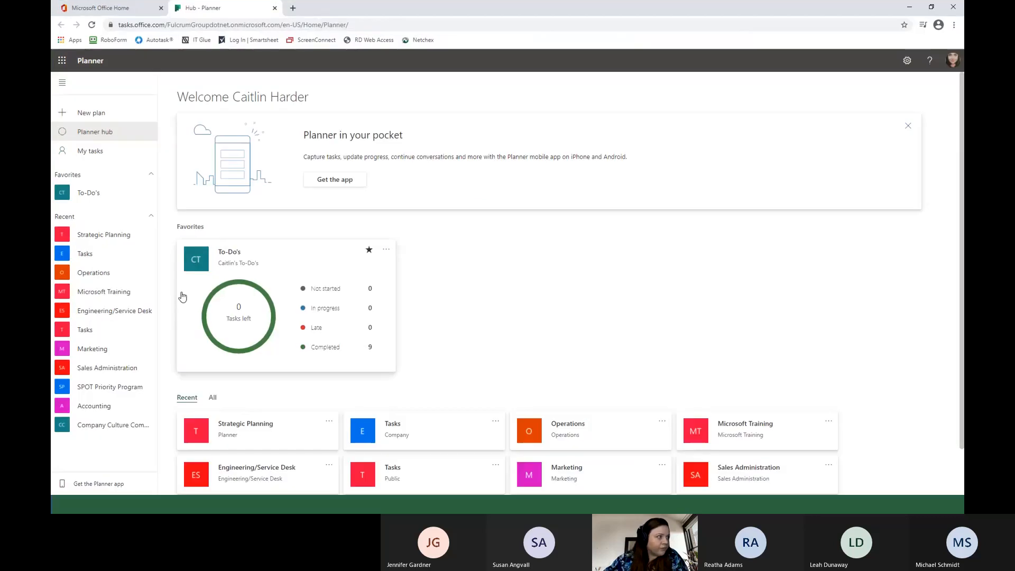
left_click(123, 11)
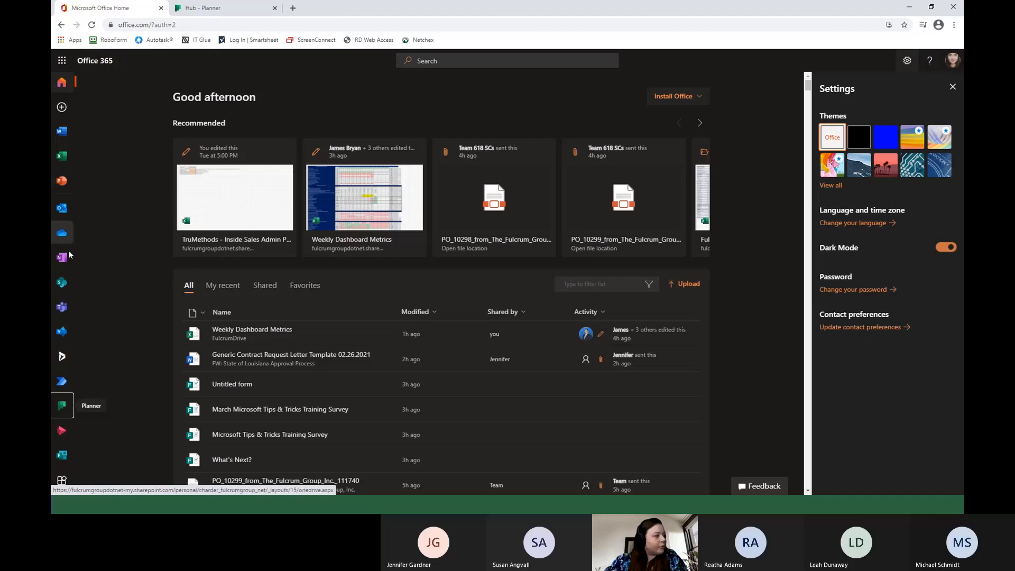
left_click(62, 407)
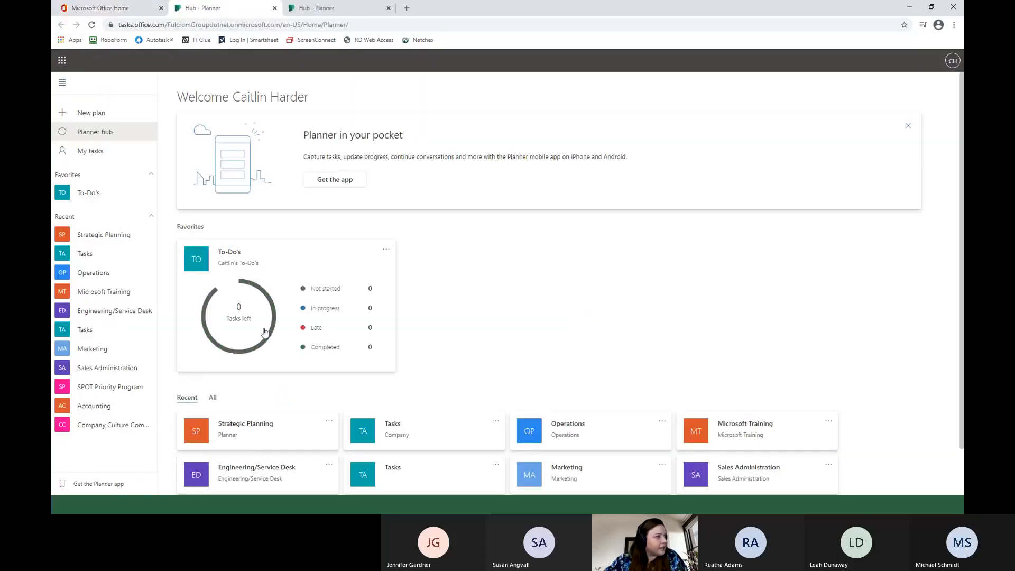
left_click(388, 8)
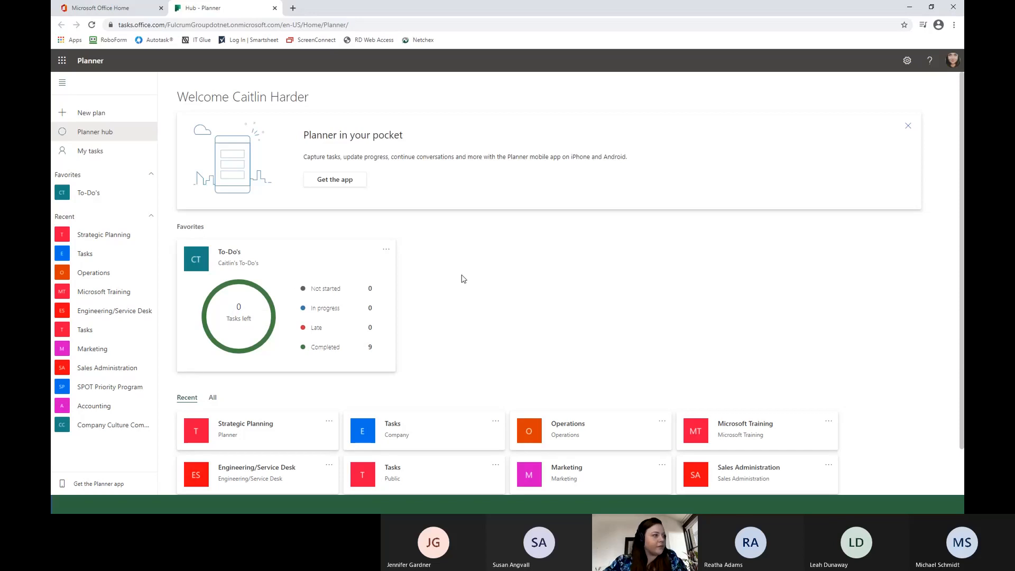
scroll(462, 278, "down", 1)
scroll(462, 278, "down", 2)
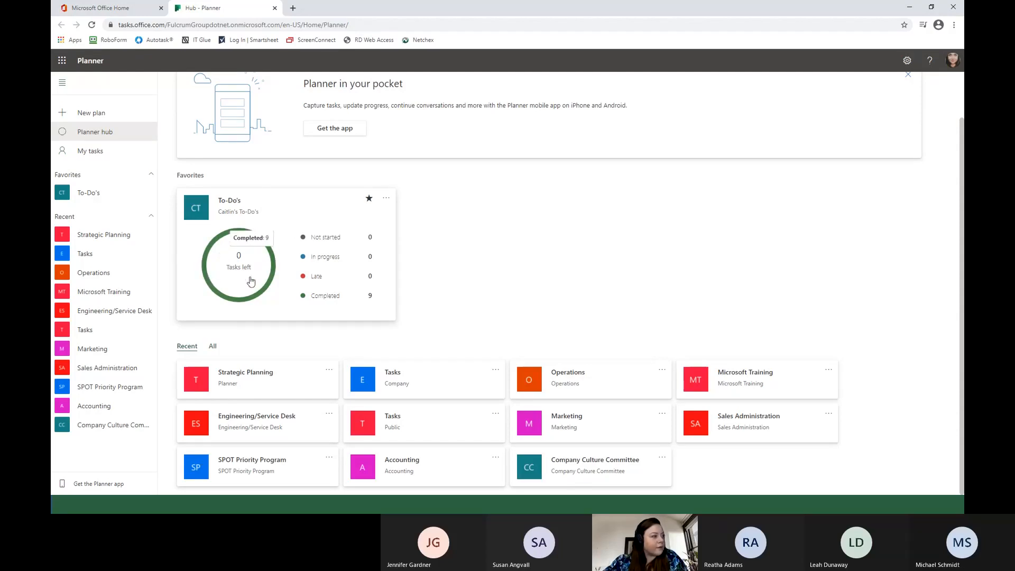
Examine the not started and completed tasks on the My tasks board.
left_click(97, 152)
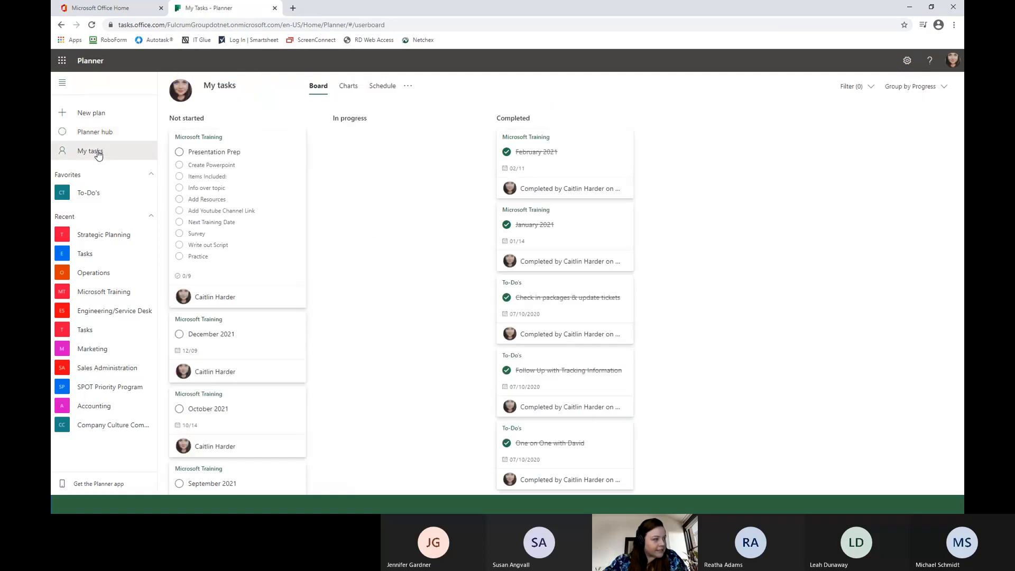
scroll(254, 200, "down", 15)
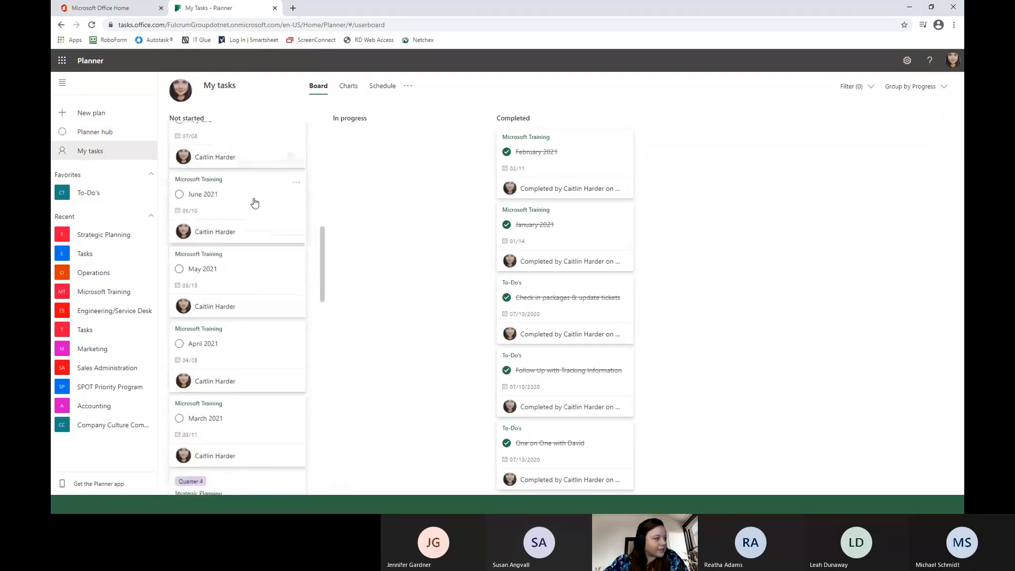
scroll(246, 285, "down", 15)
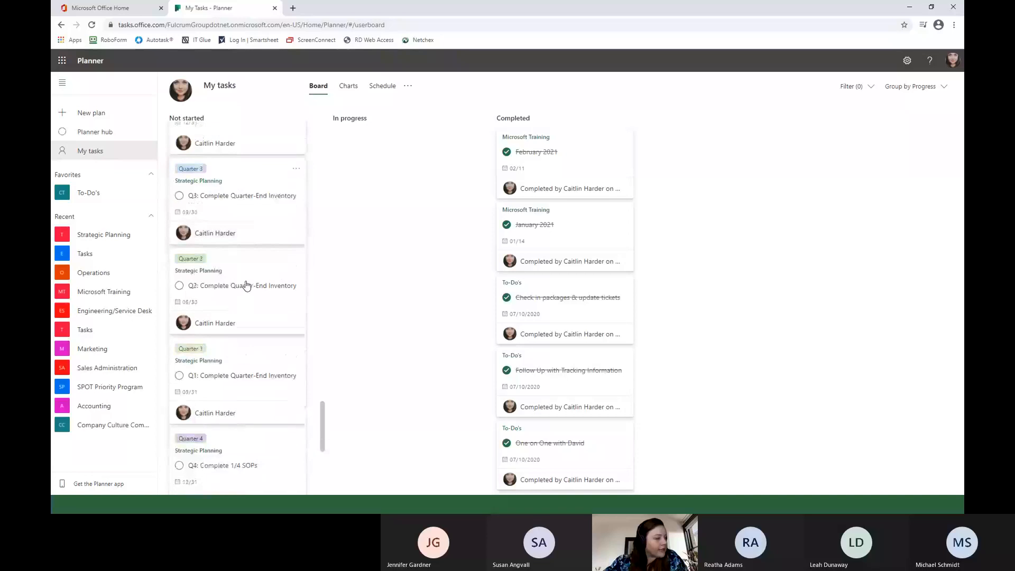
scroll(246, 285, "up", 20)
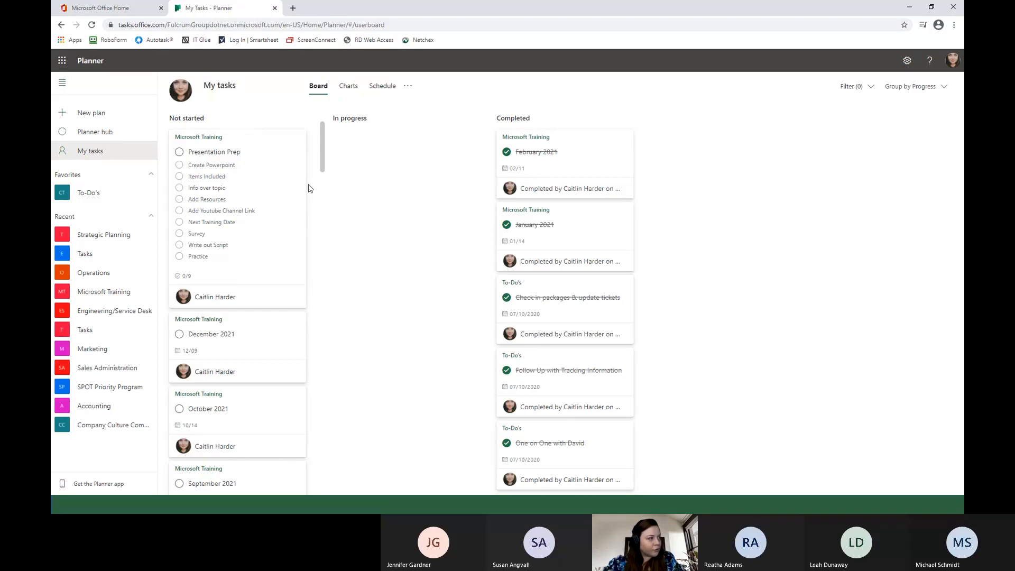
scroll(280, 238, "down", 3)
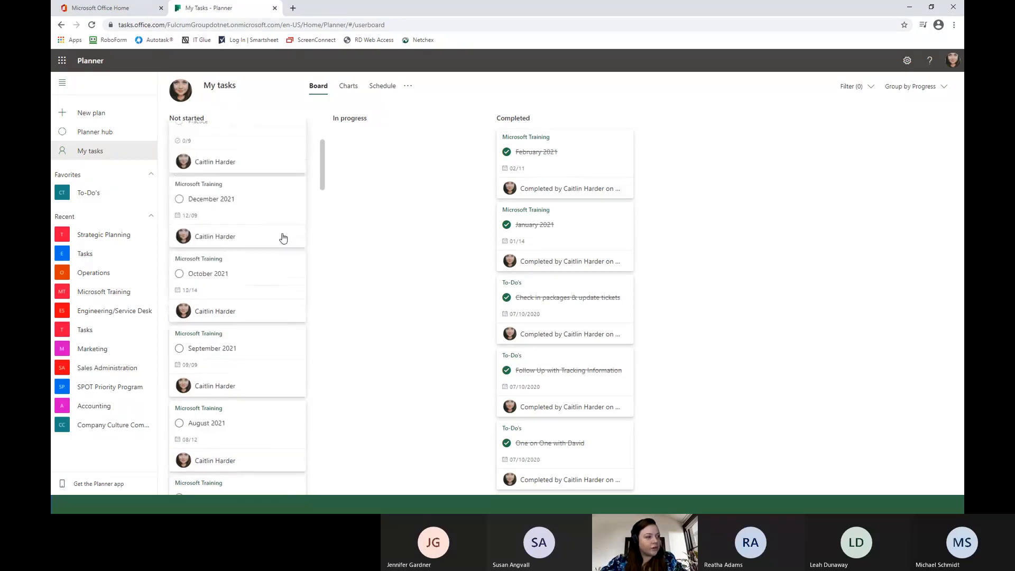
scroll(284, 294, "up", 3)
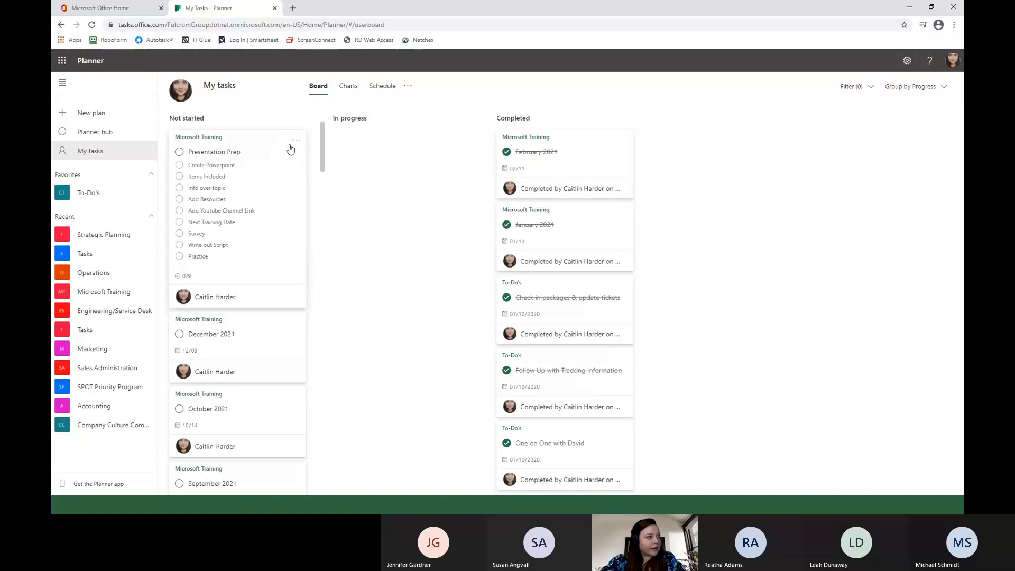
scroll(576, 243, "down", 5)
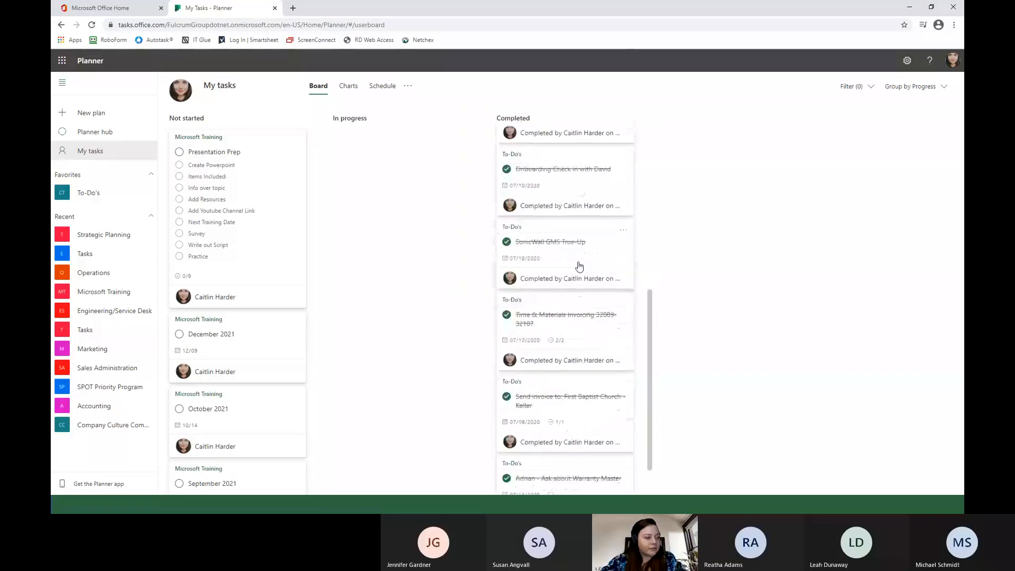
scroll(578, 266, "up", 5)
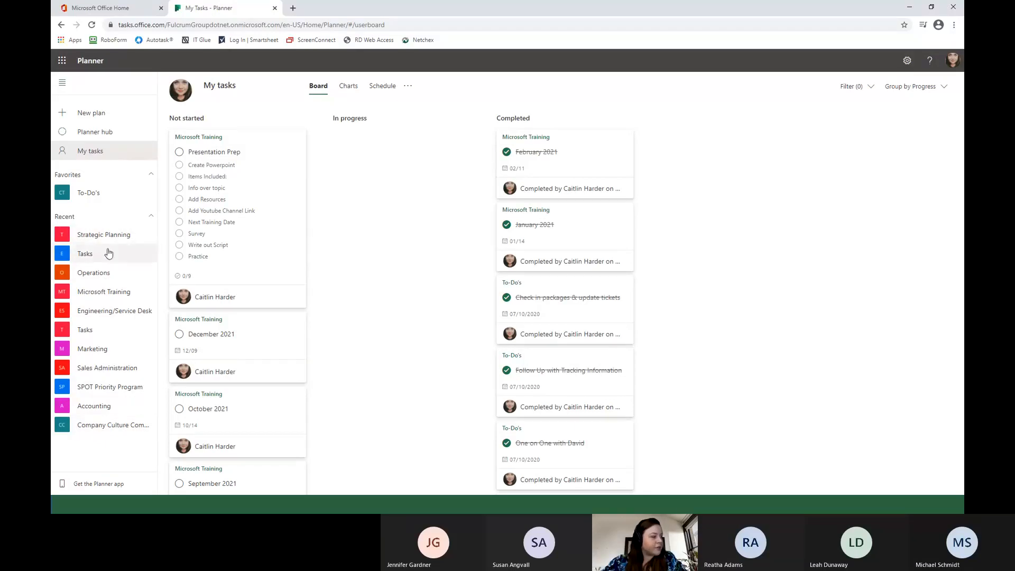
View the boards of the Company Culture Committee plan and the Accounting plan.
left_click(98, 424)
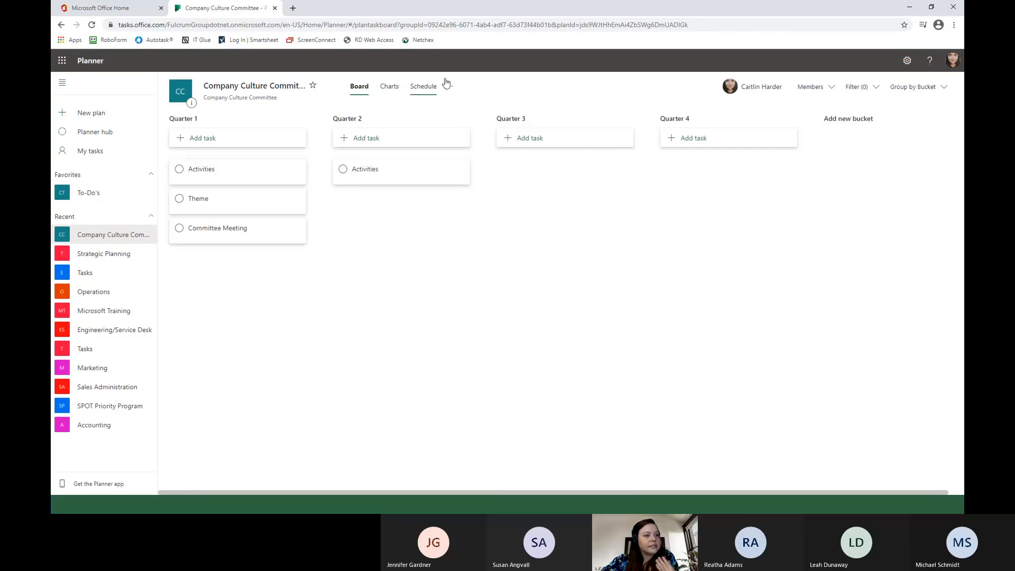
left_click(94, 426)
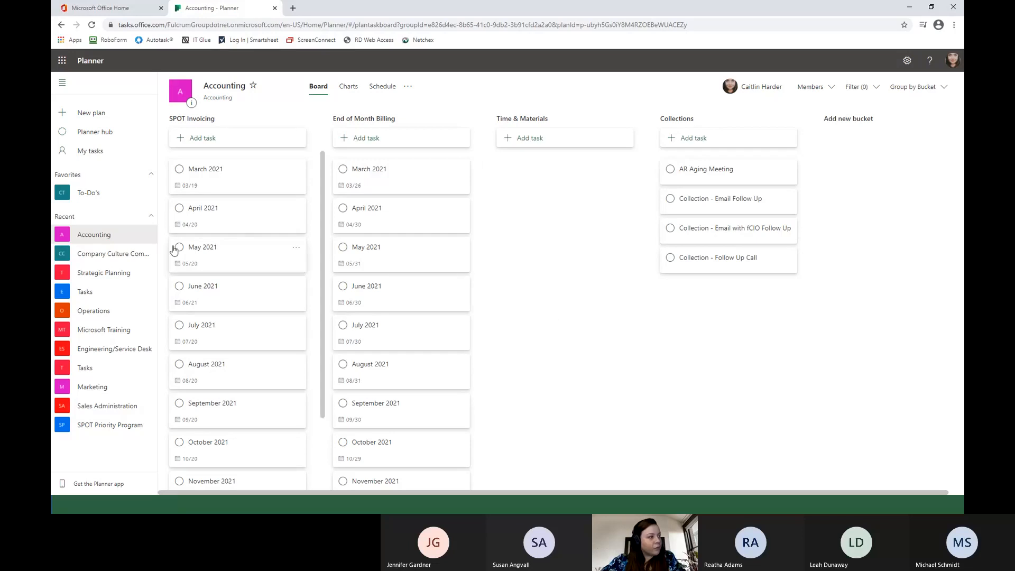
Create a new plan named Test with Public privacy and no group description.
left_click(97, 120)
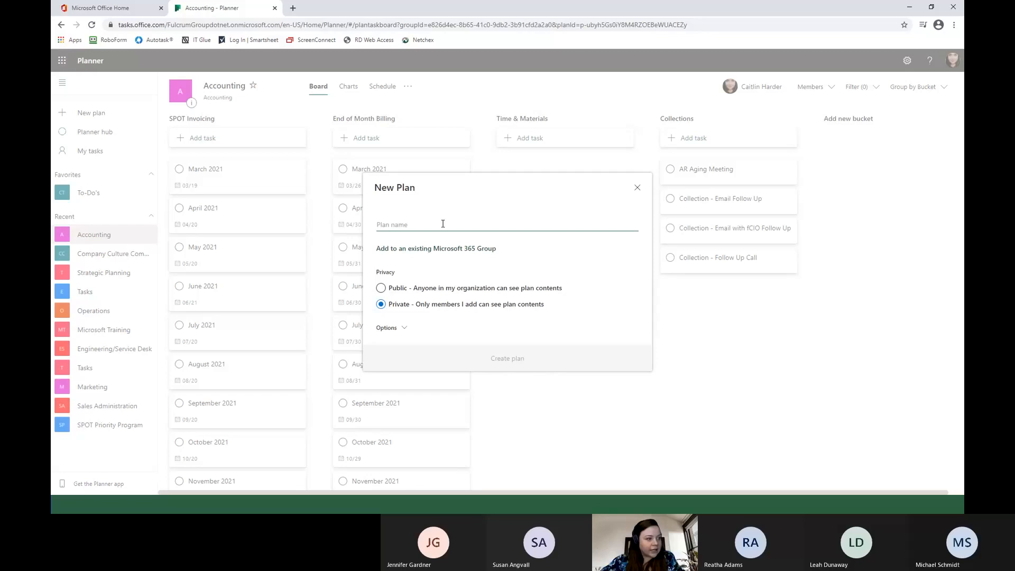
type("Test")
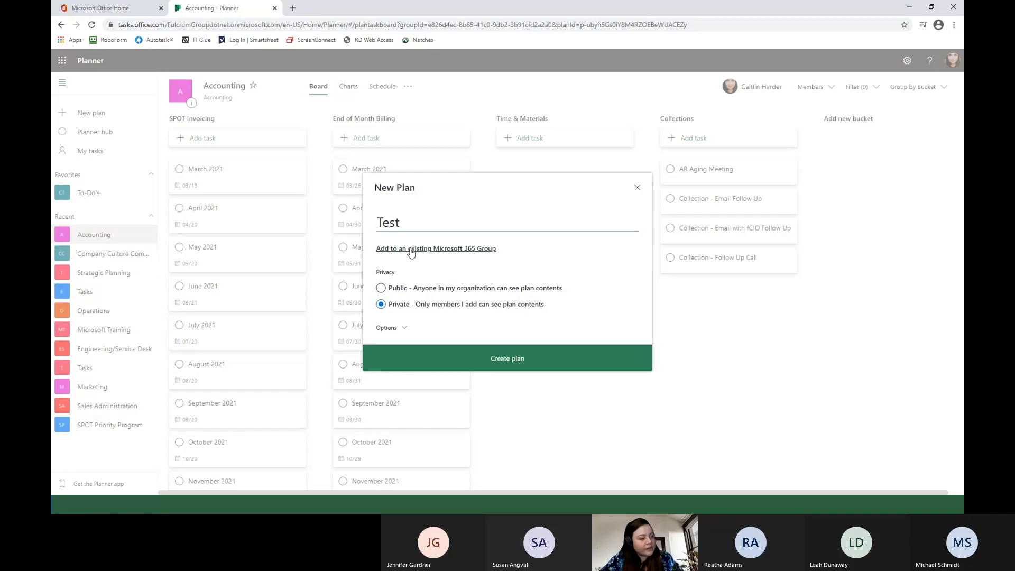
left_click(409, 328)
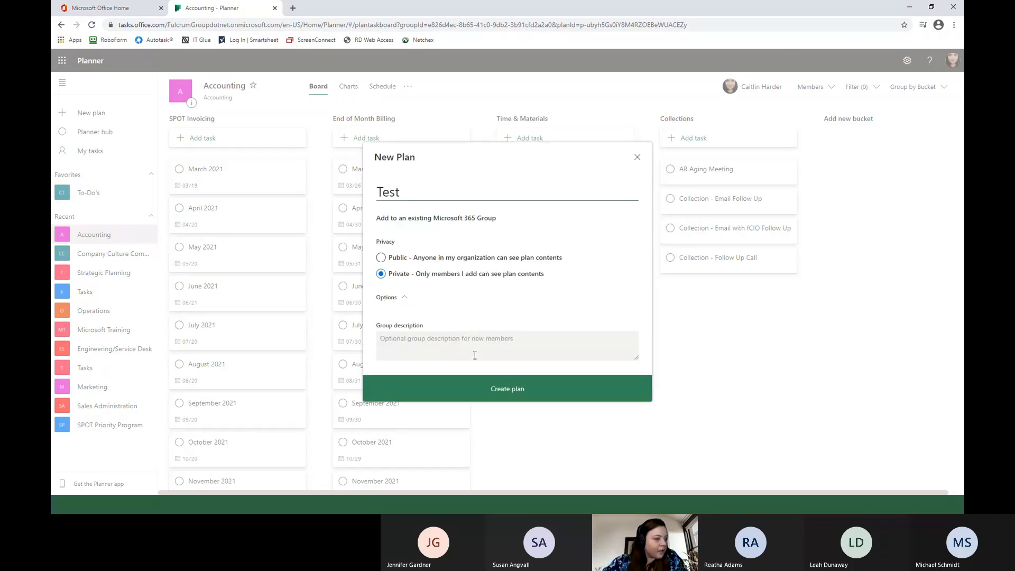
left_click(441, 340)
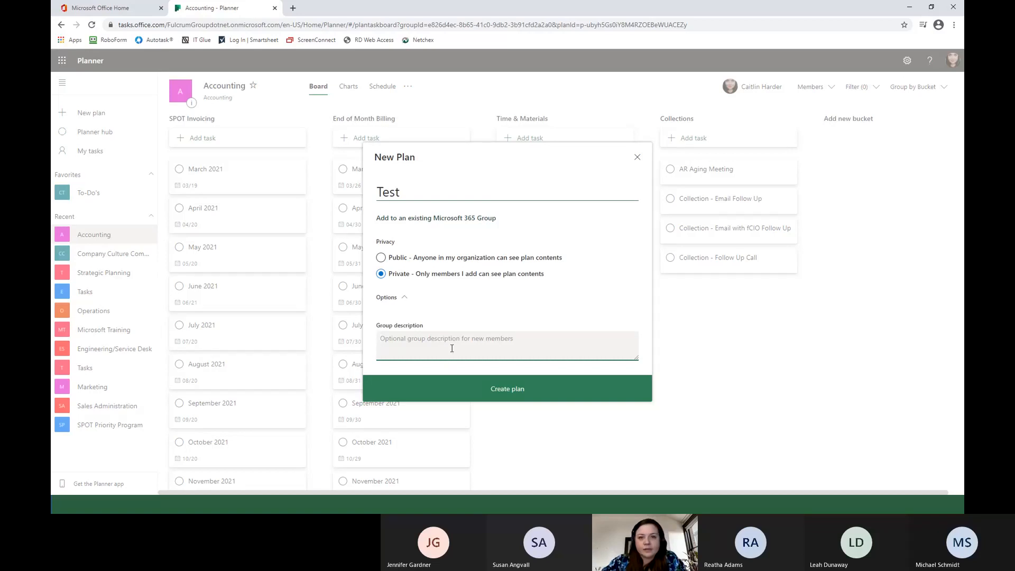
left_click(385, 257)
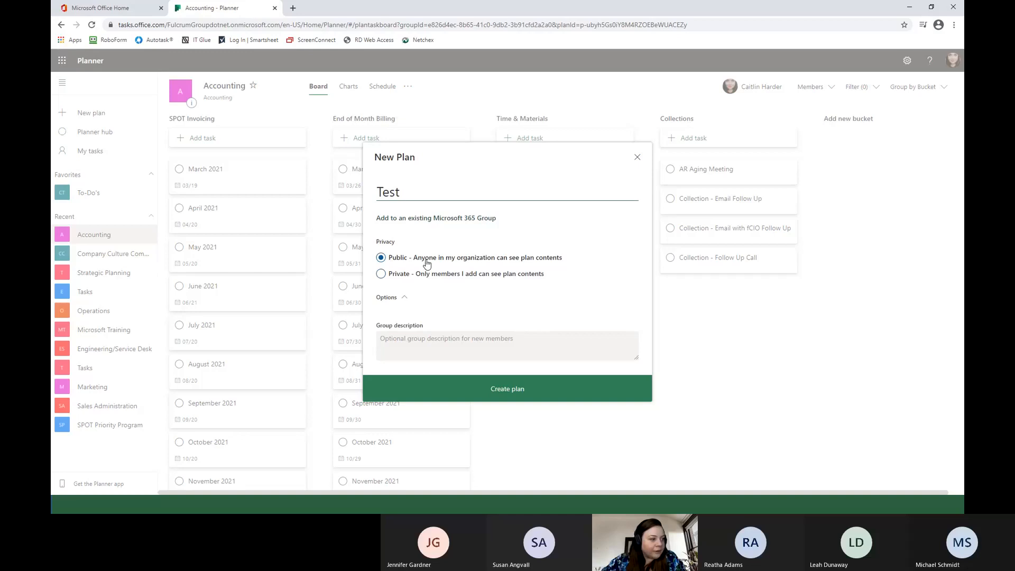
left_click(518, 391)
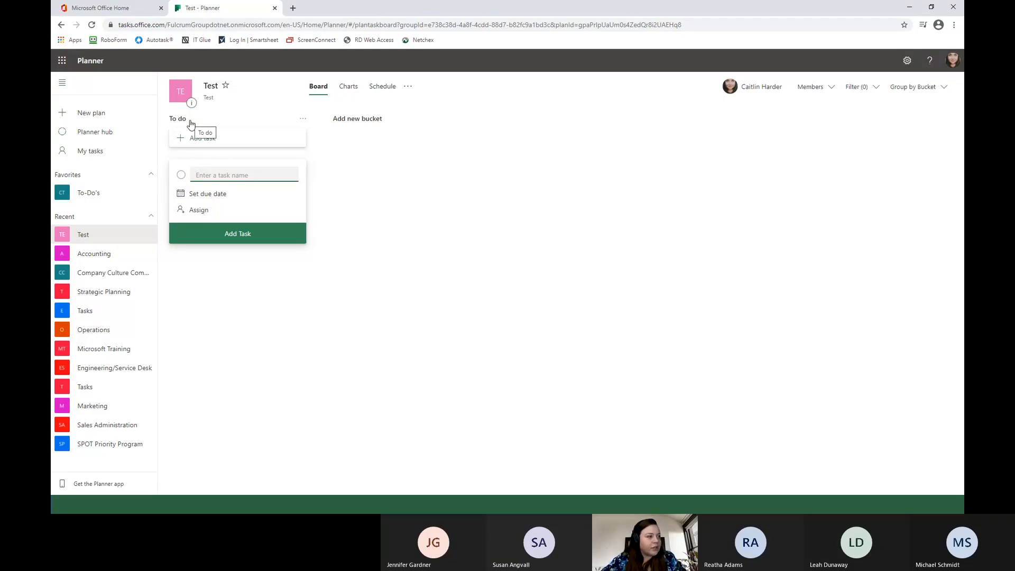
Add two new buckets named Test and Extra to the Test plan's board.
left_click(360, 121)
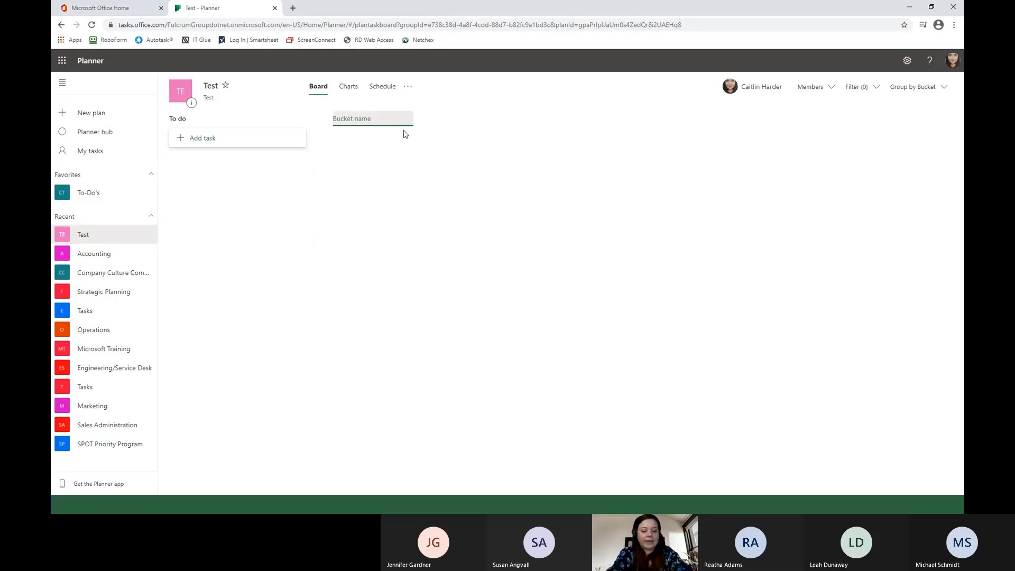
type("Test")
key("Return")
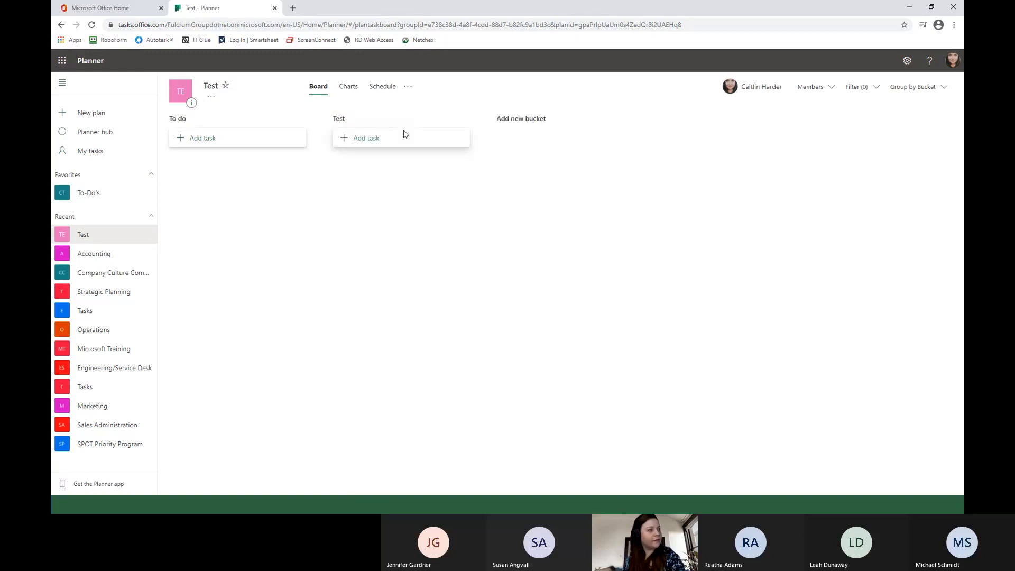
left_click(536, 119)
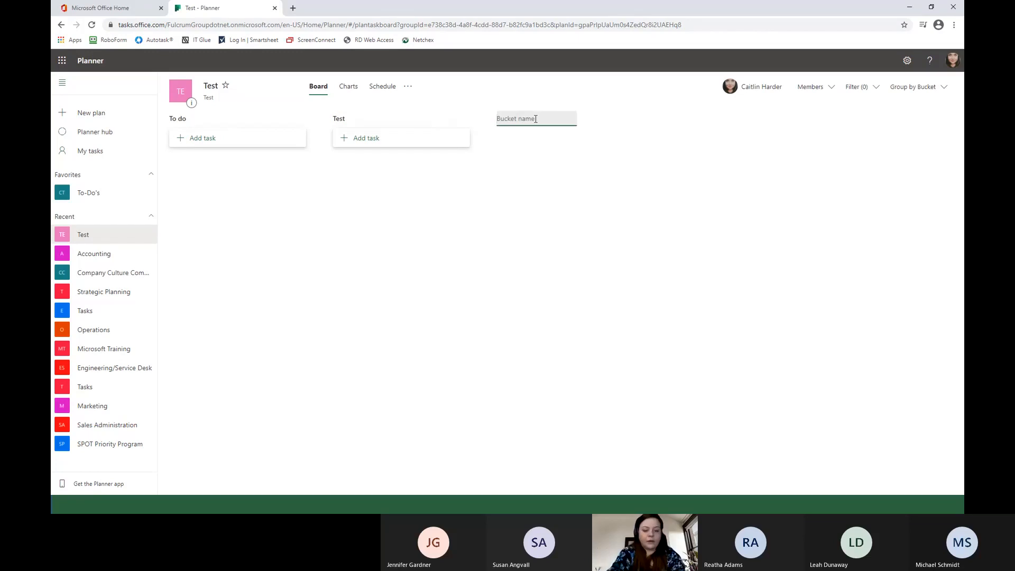
type("Extra")
key("Return")
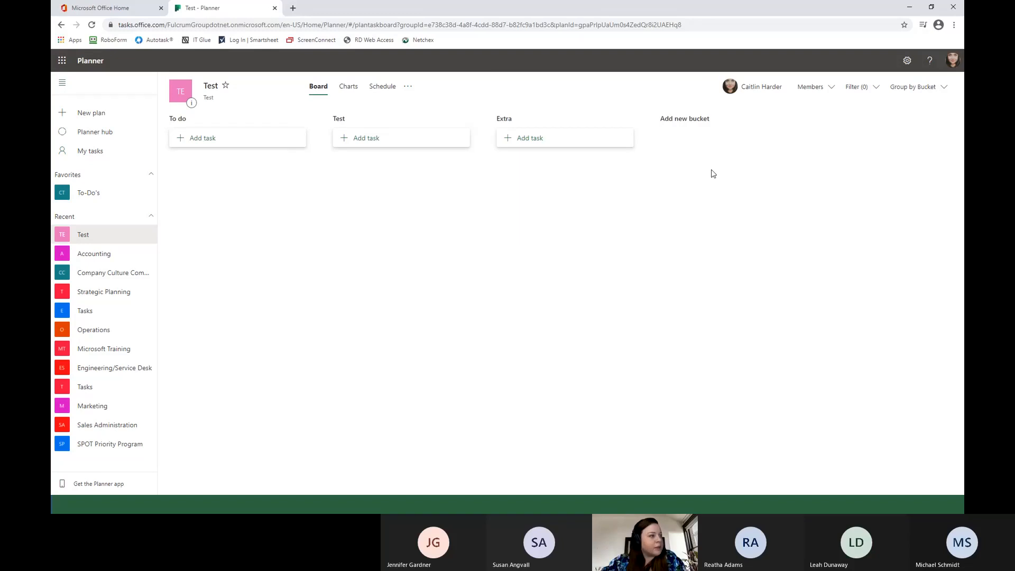
Add a task named Test to the To do bucket, due 03/11 and assigned to the suggested plan member.
left_click(227, 143)
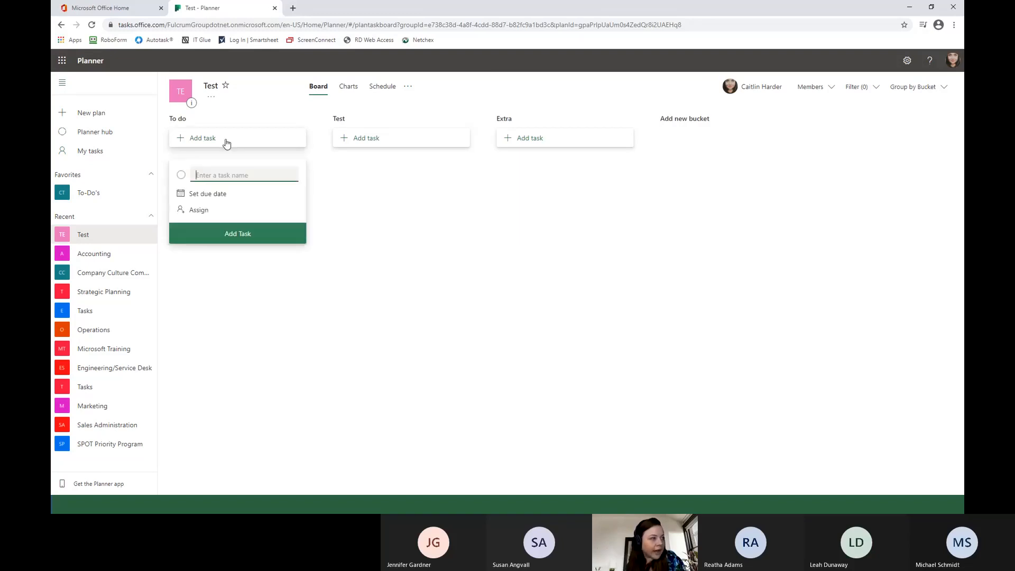
left_click(211, 211)
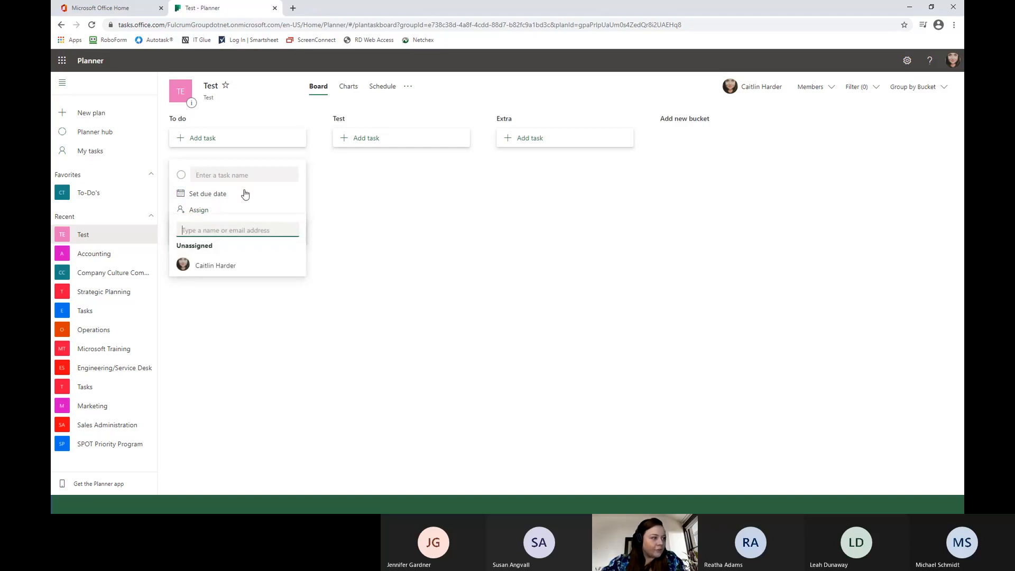
left_click(240, 194)
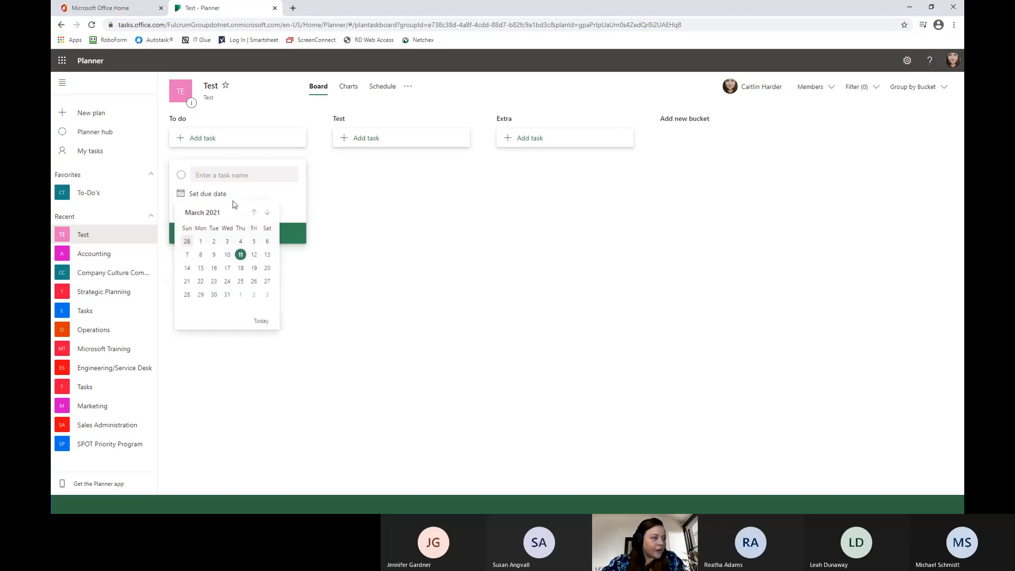
left_click(241, 257)
left_click(199, 210)
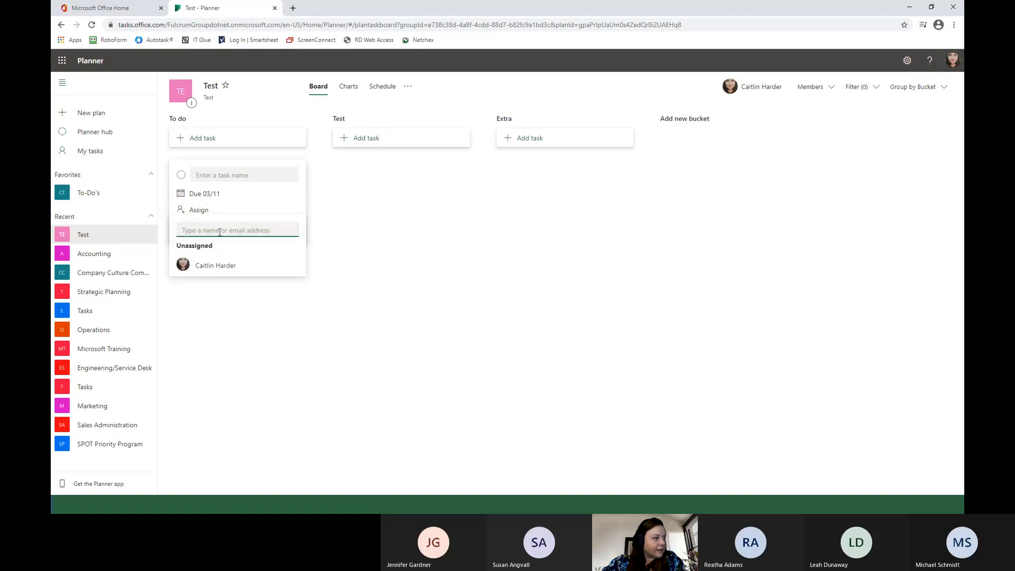
left_click(214, 267)
left_click(267, 174)
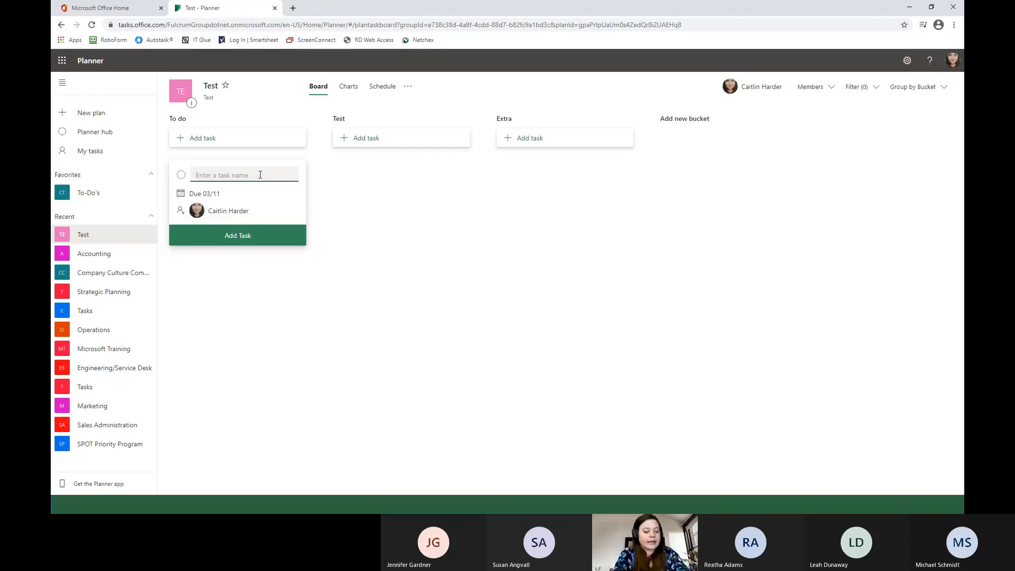
type("Test")
key("Return")
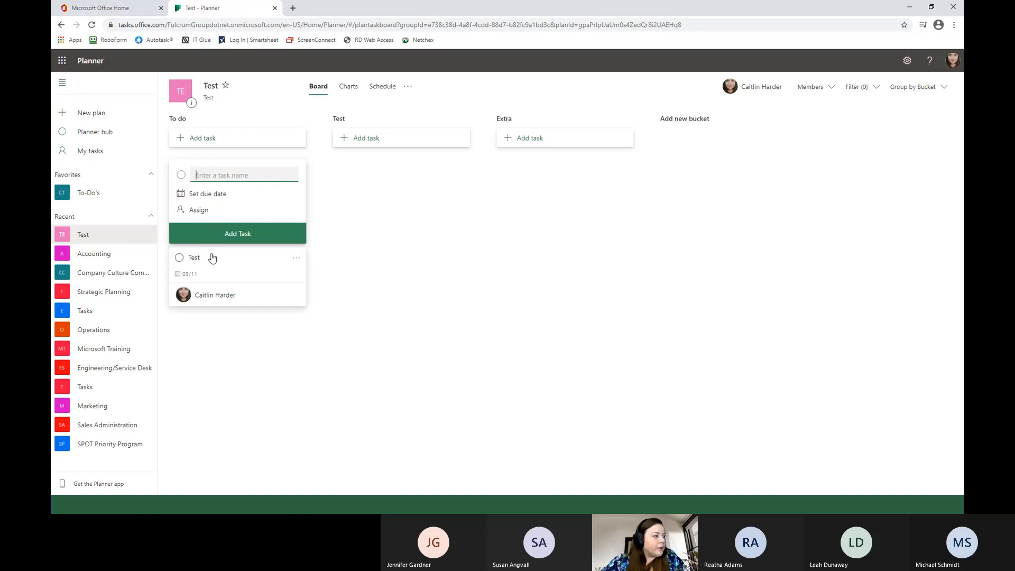
Open the details of the Test task in the To do bucket.
left_click(221, 263)
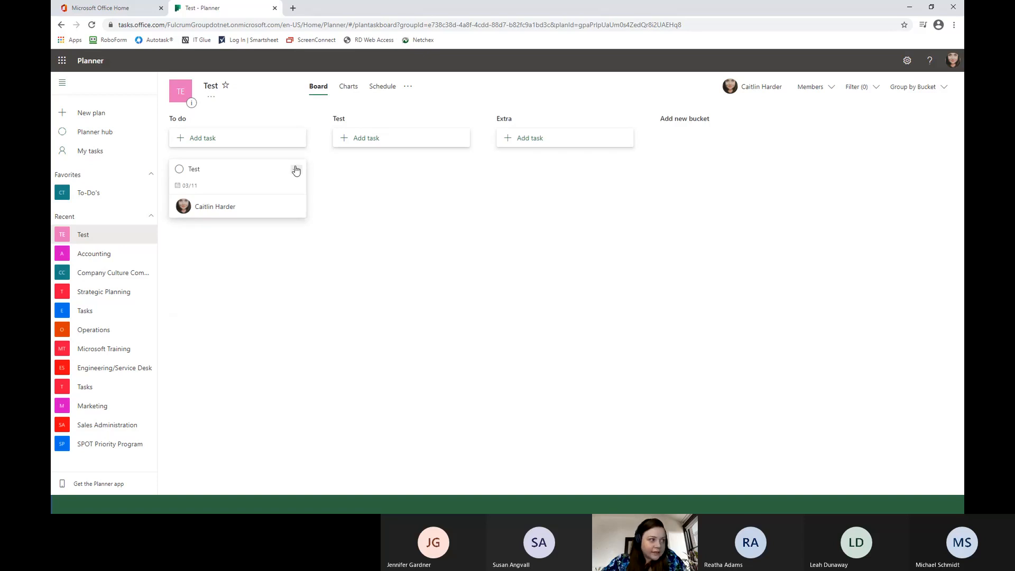
left_click(295, 169)
left_click(252, 174)
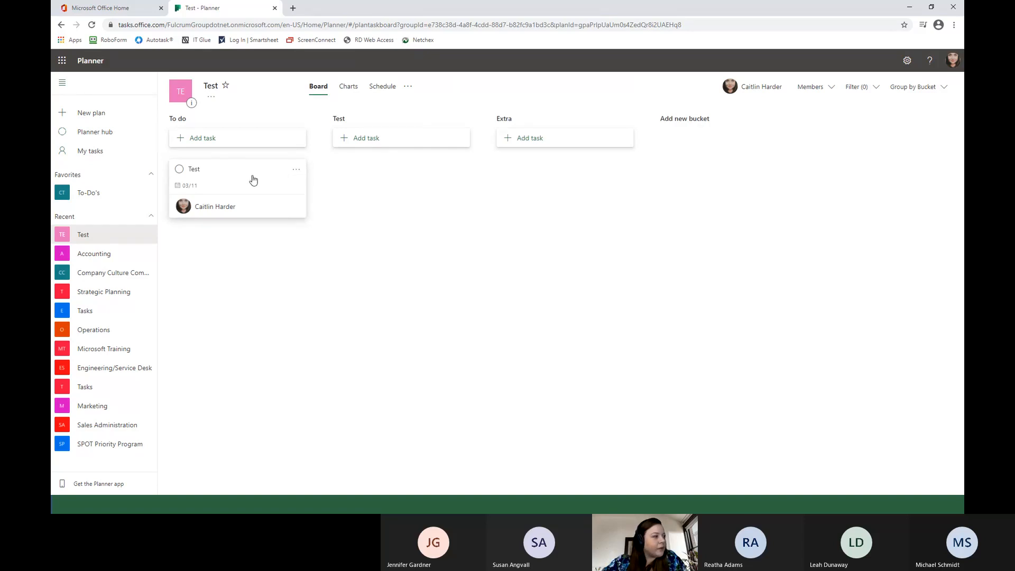
left_click(252, 174)
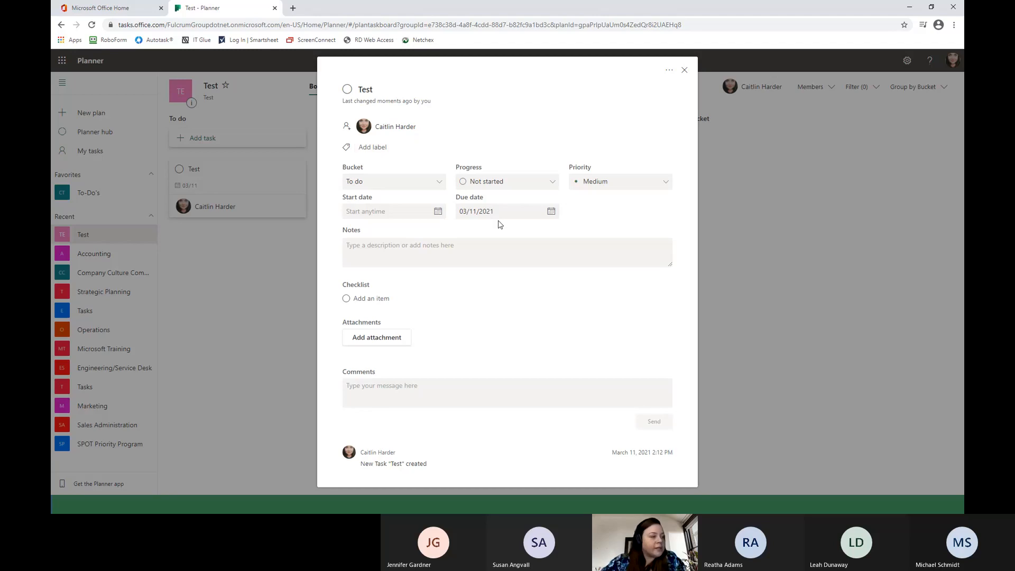
left_click(367, 88)
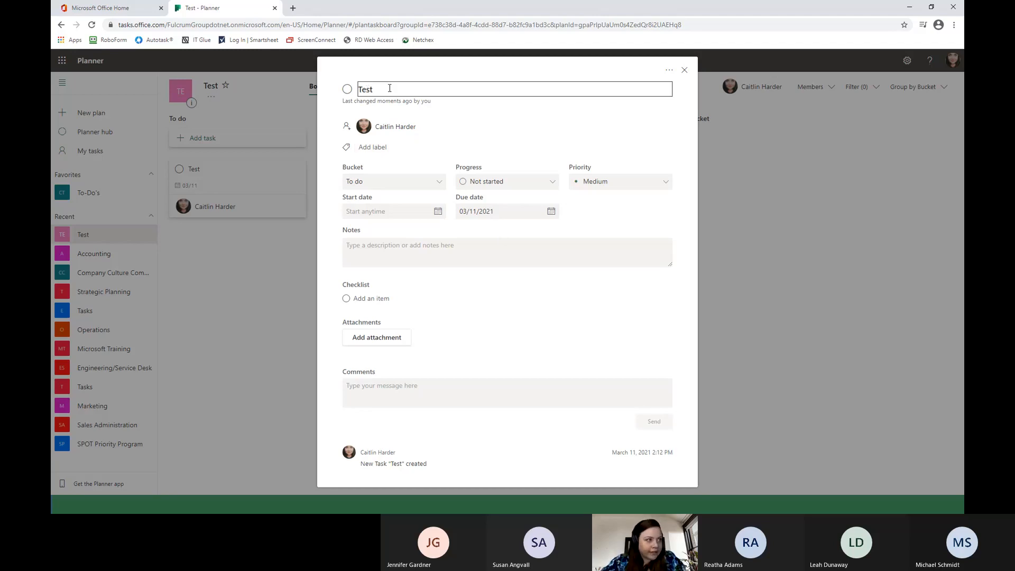
Examine the color labels available for the Test task without assigning one.
left_click(379, 151)
scroll(391, 206, "down", 3)
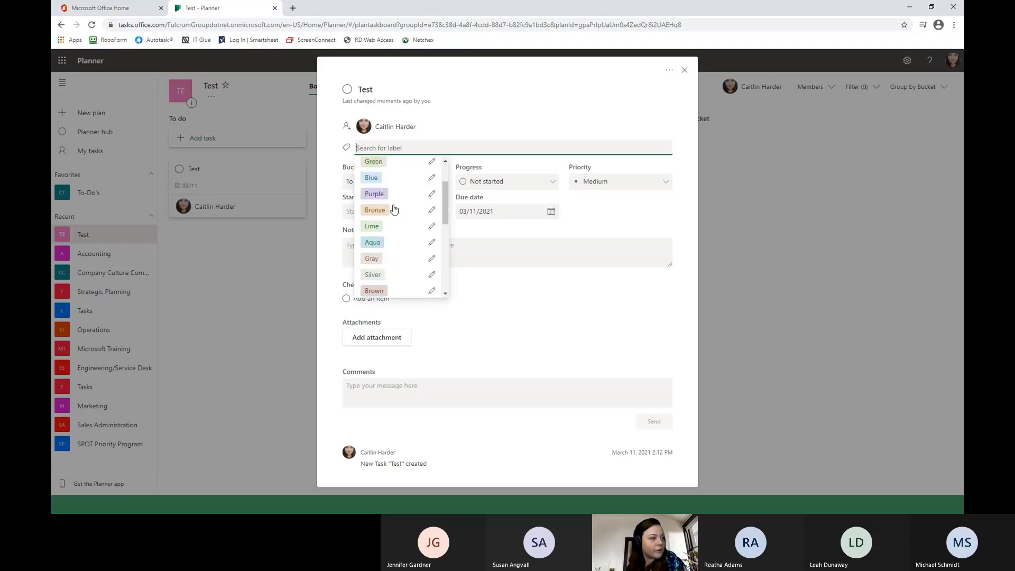
scroll(395, 209, "down", 4)
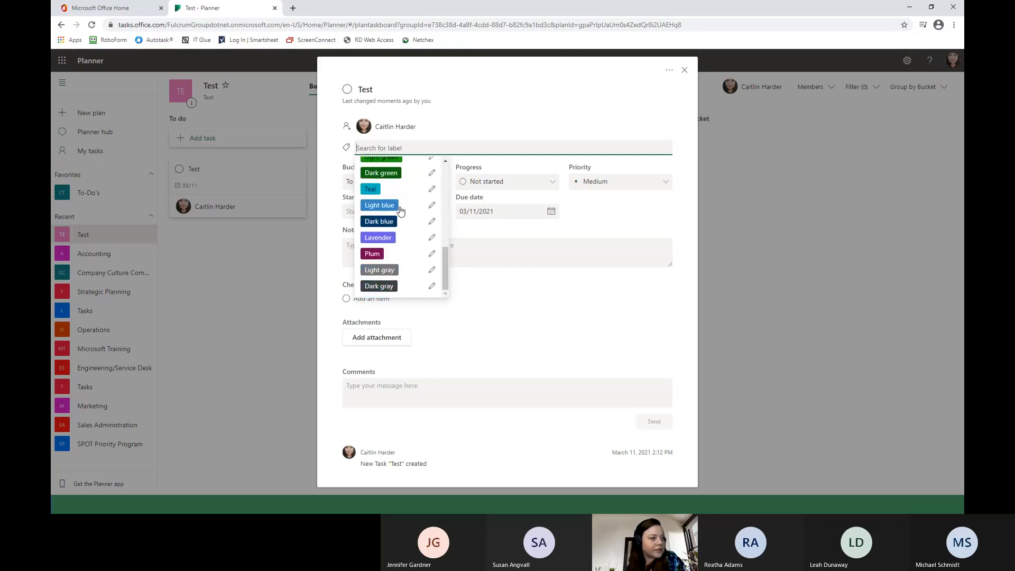
scroll(400, 210, "up", 7)
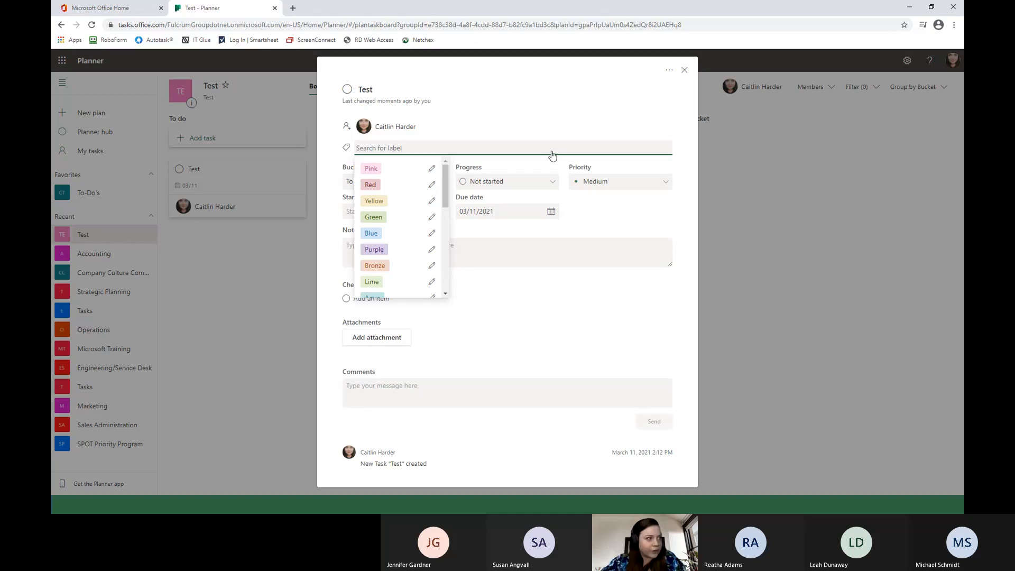
left_click(514, 129)
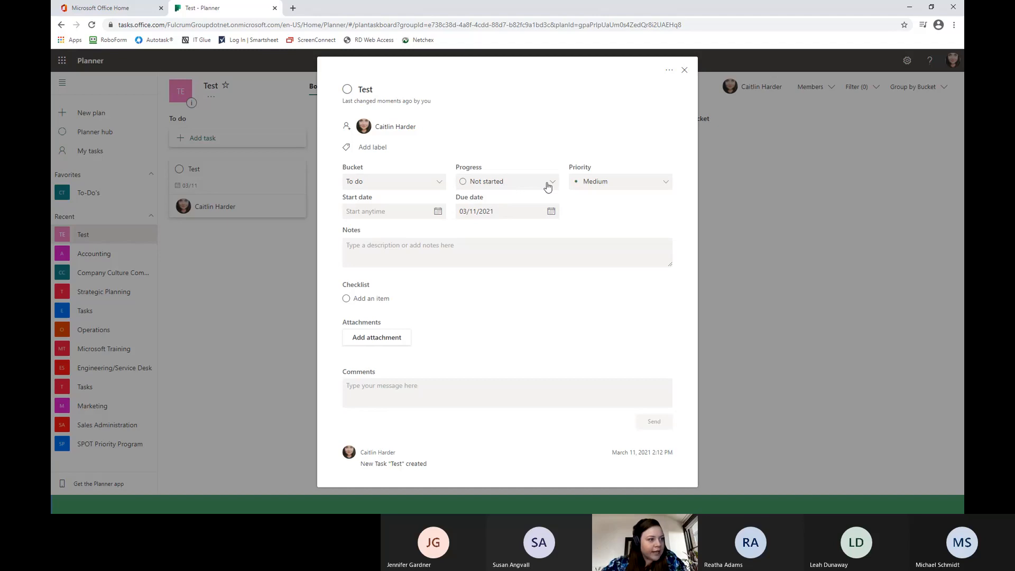
Review the Test task's progress and priority options and its start date calendar without changing any value.
left_click(527, 186)
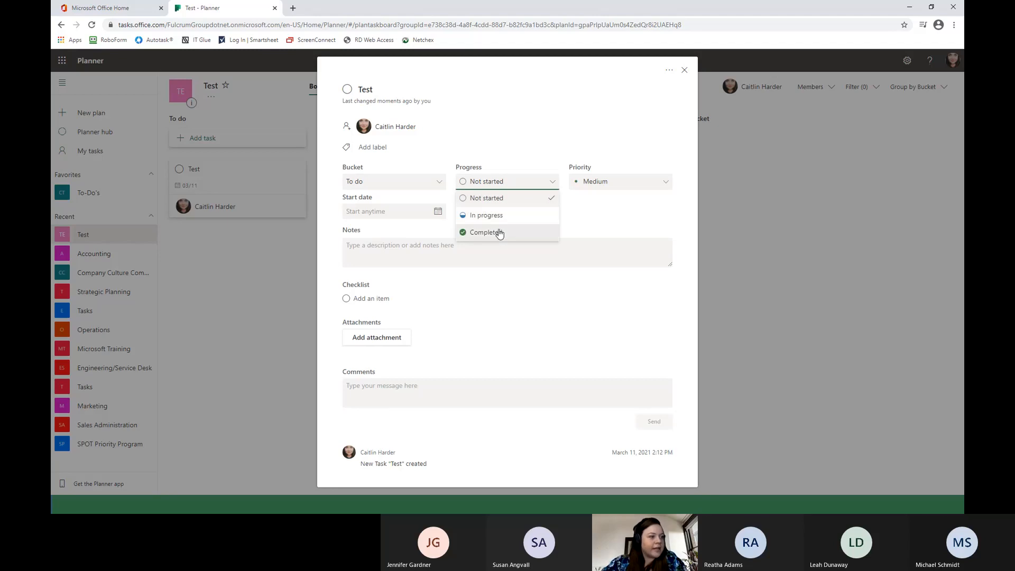
left_click(629, 186)
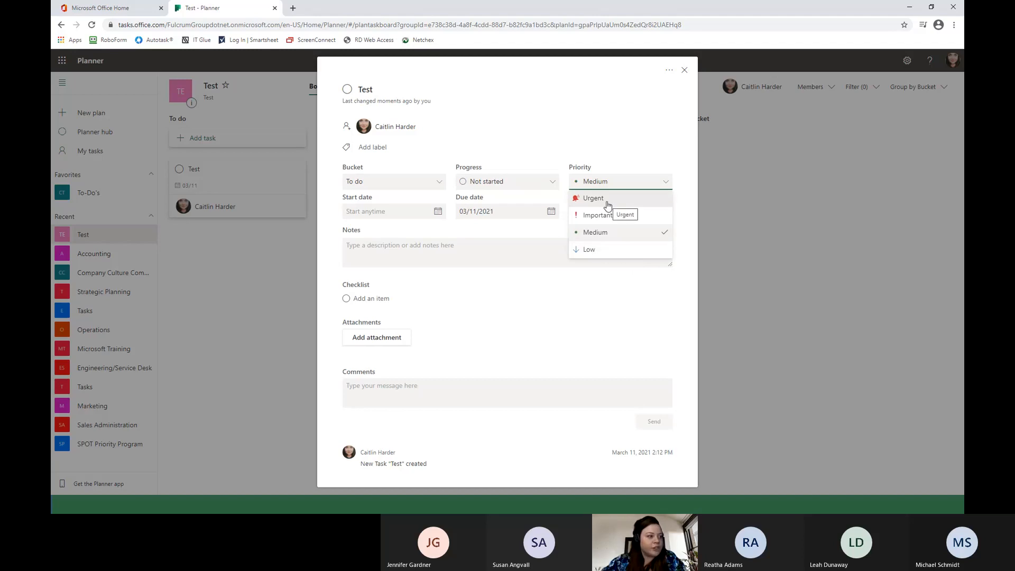
left_click(403, 248)
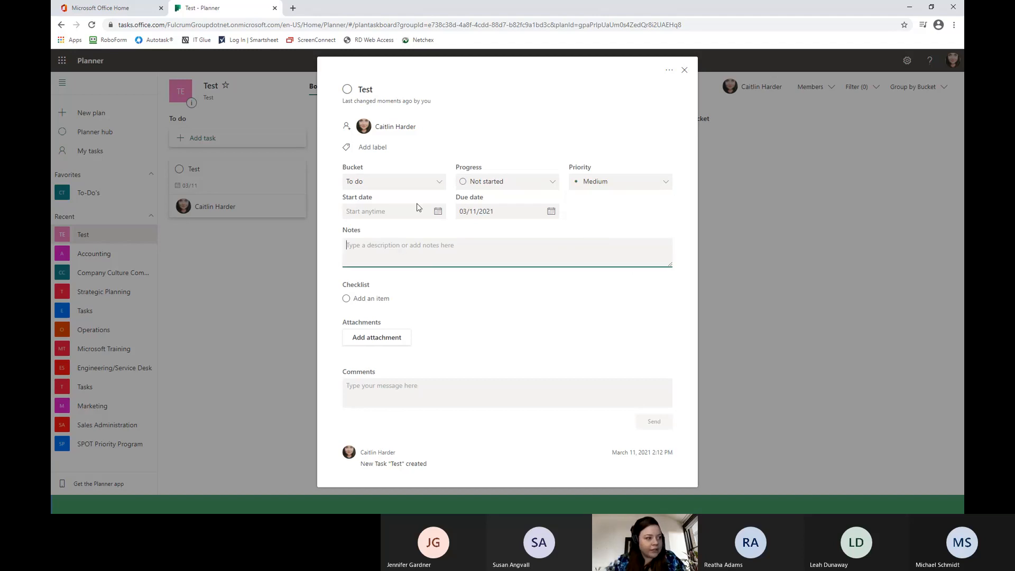
left_click(437, 211)
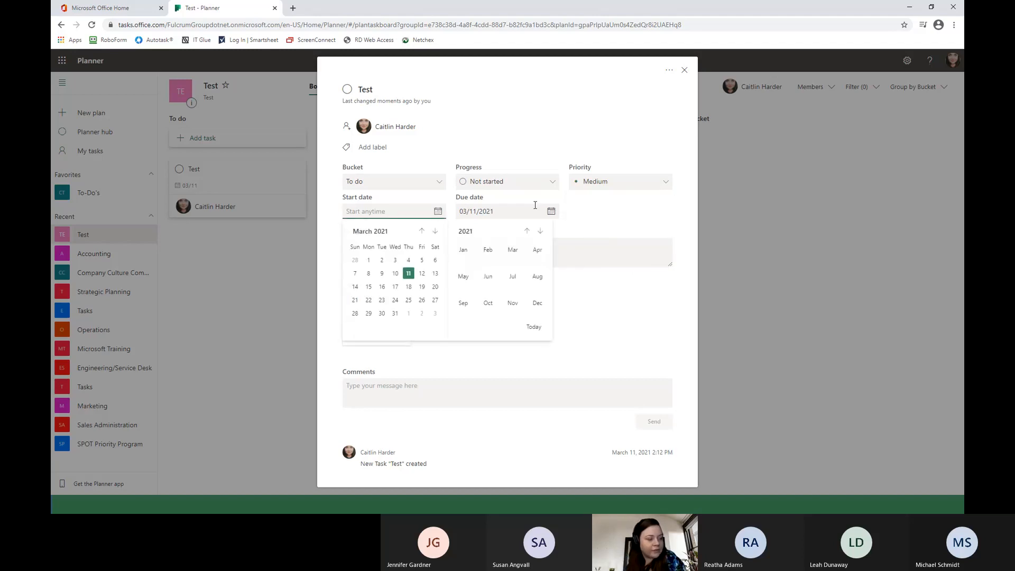
left_click(584, 241)
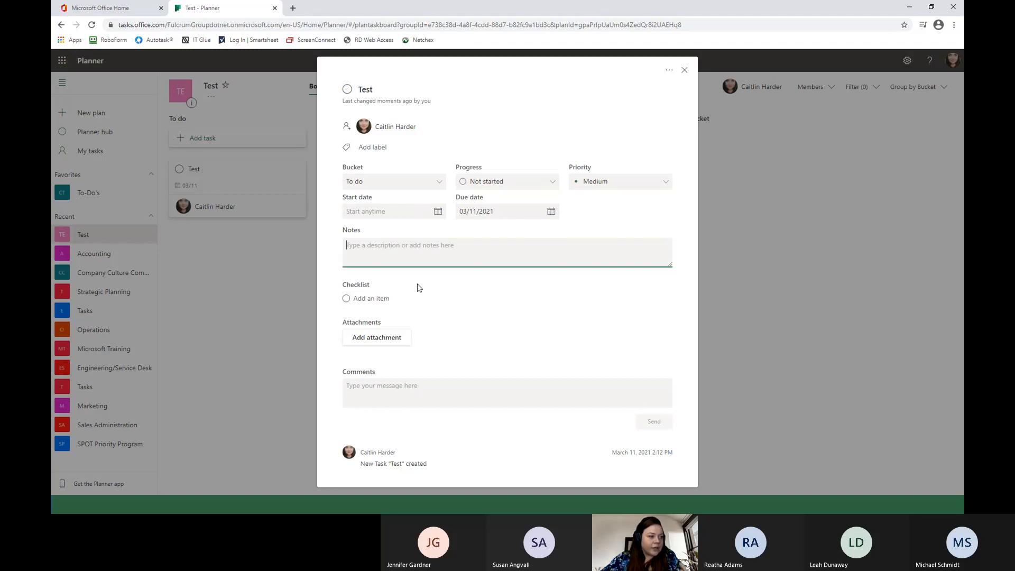
Review the Test task's attachment types, comment box, and copy, move, link and delete options.
left_click(413, 298)
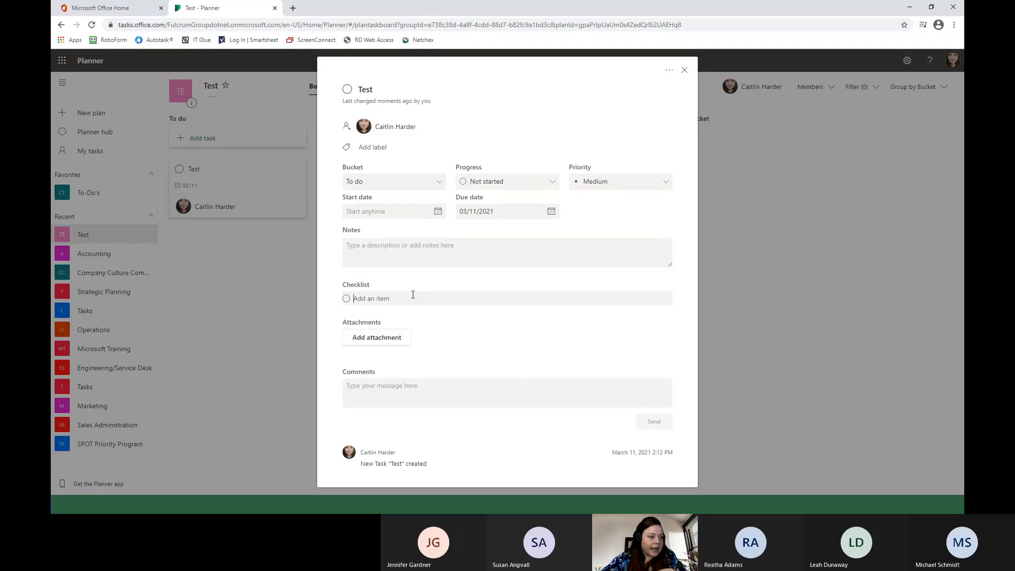
left_click(397, 338)
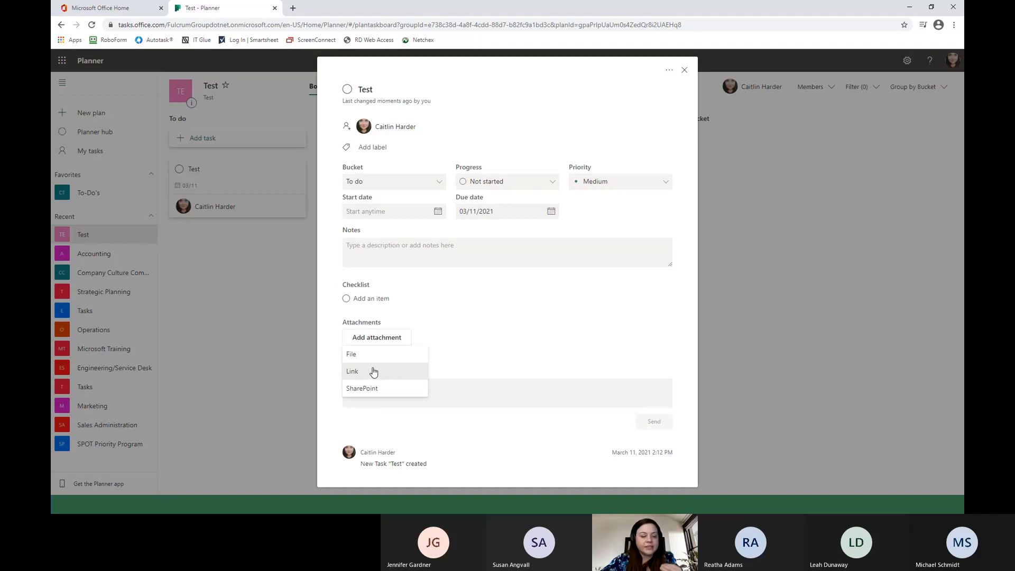
left_click(484, 363)
left_click(453, 388)
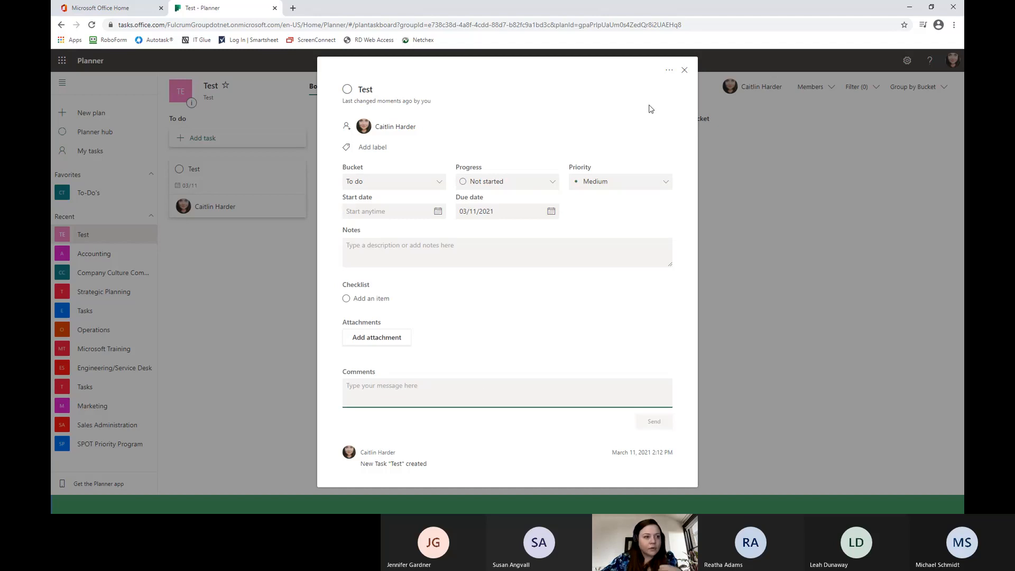
left_click(668, 70)
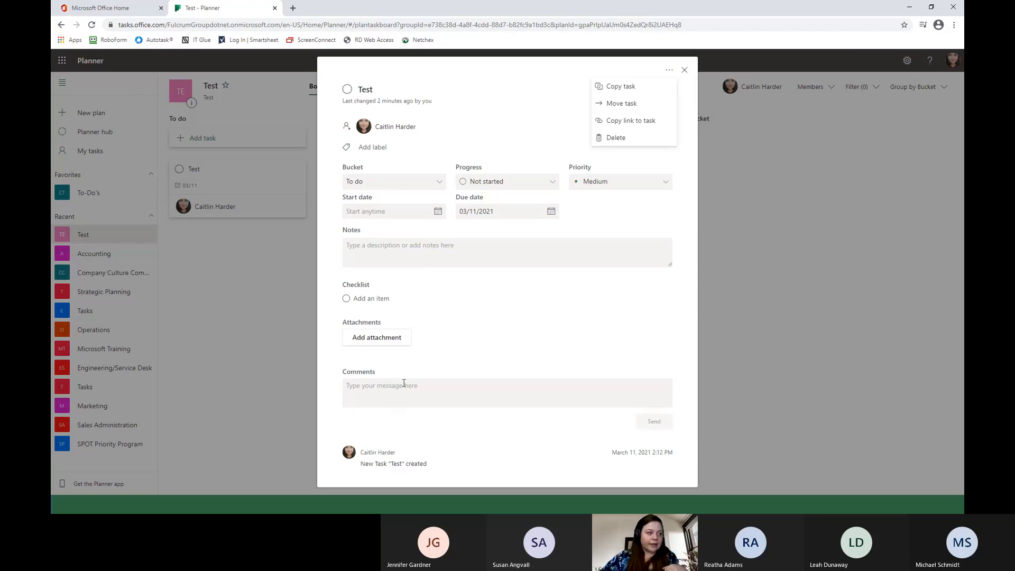
Add the checklist items test, test 1, test 2, test 3 and test 4 to the Test task.
left_click(393, 298)
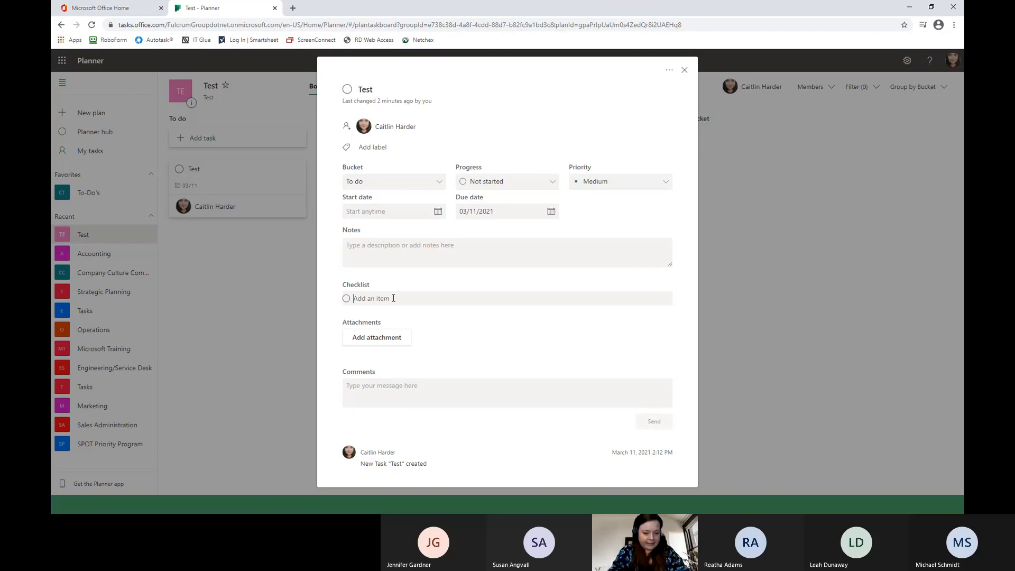
type("test")
key("Return")
type("test 1")
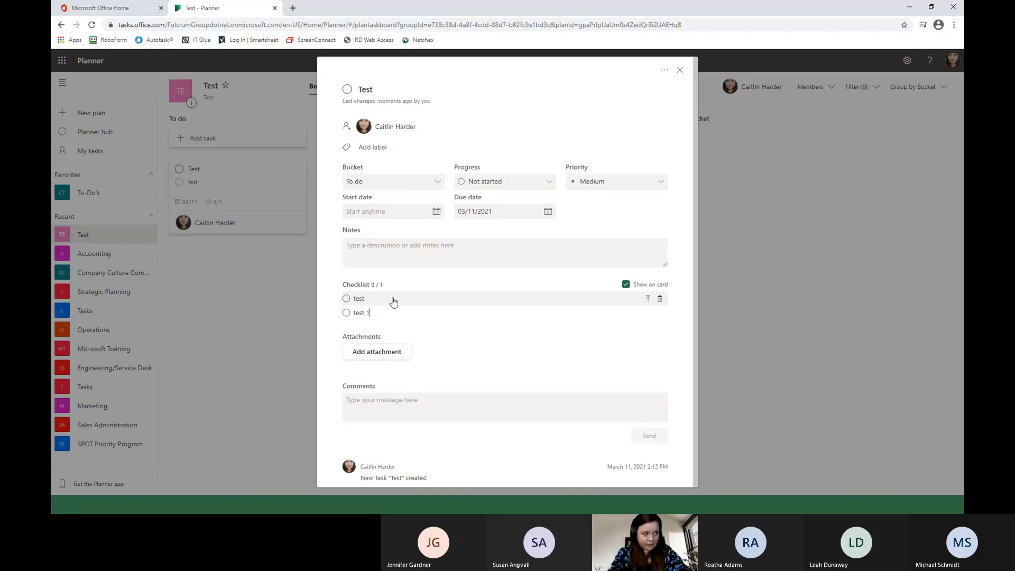
key("Return")
type("test 2")
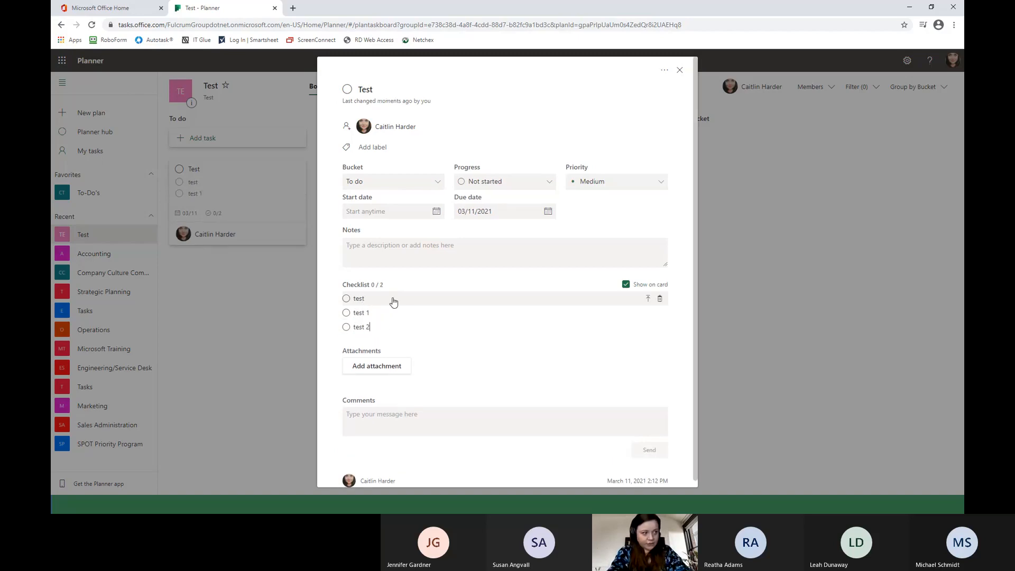
key("Return")
type("test 3")
key("Return")
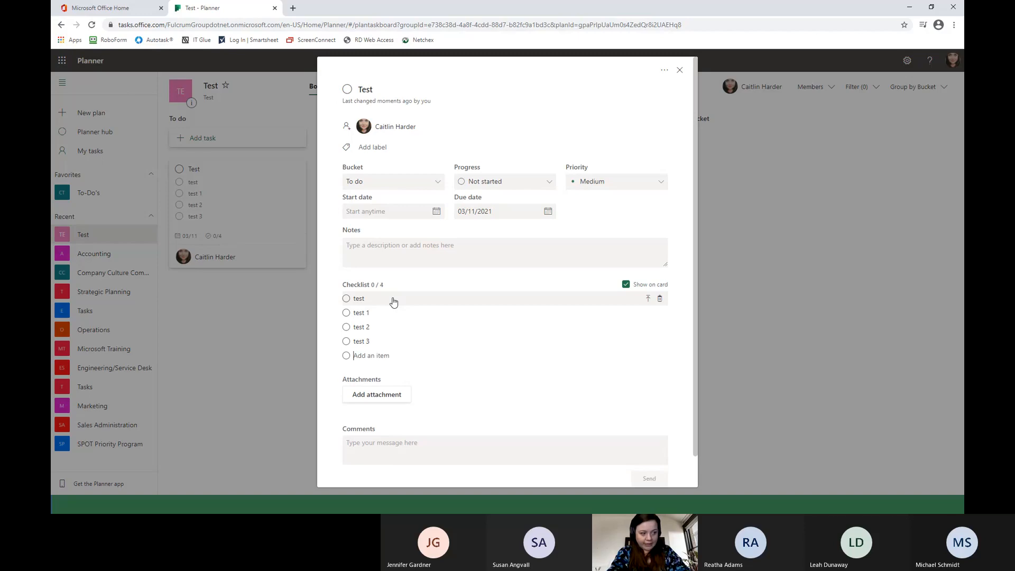
type("test 4")
key("Return")
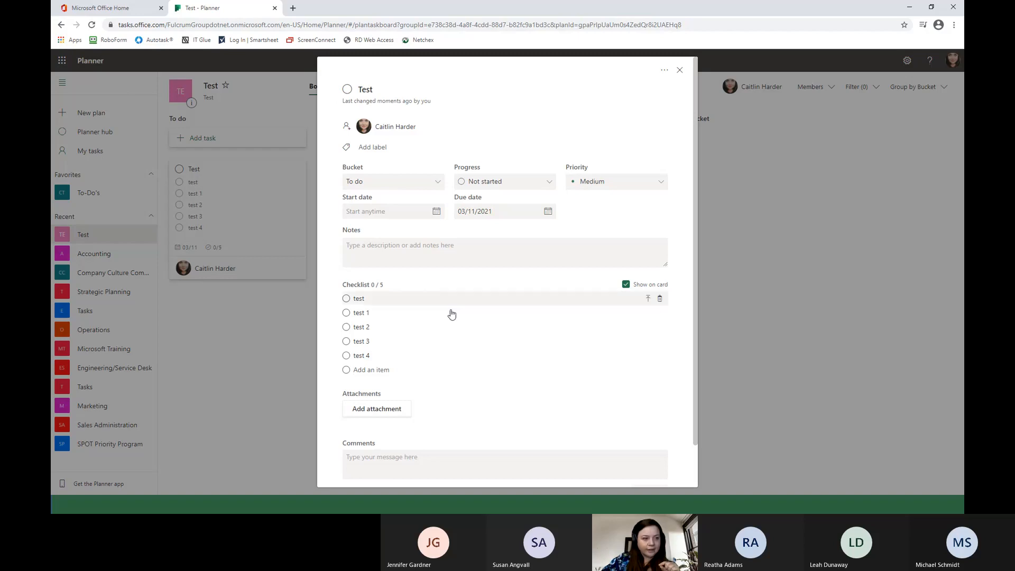
Hide the Test task's checklist from its board card and show it again.
left_click(625, 286)
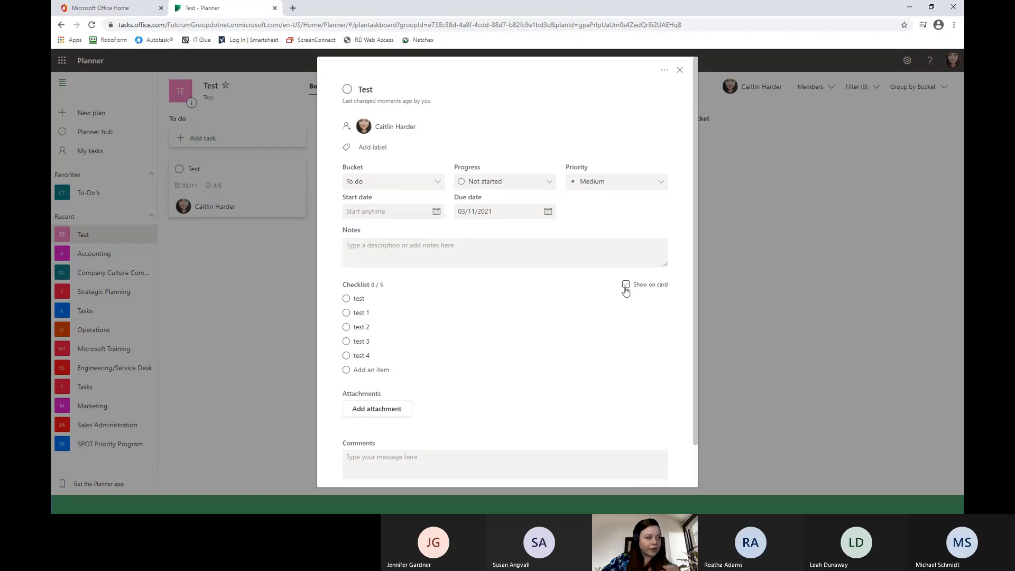
left_click(625, 288)
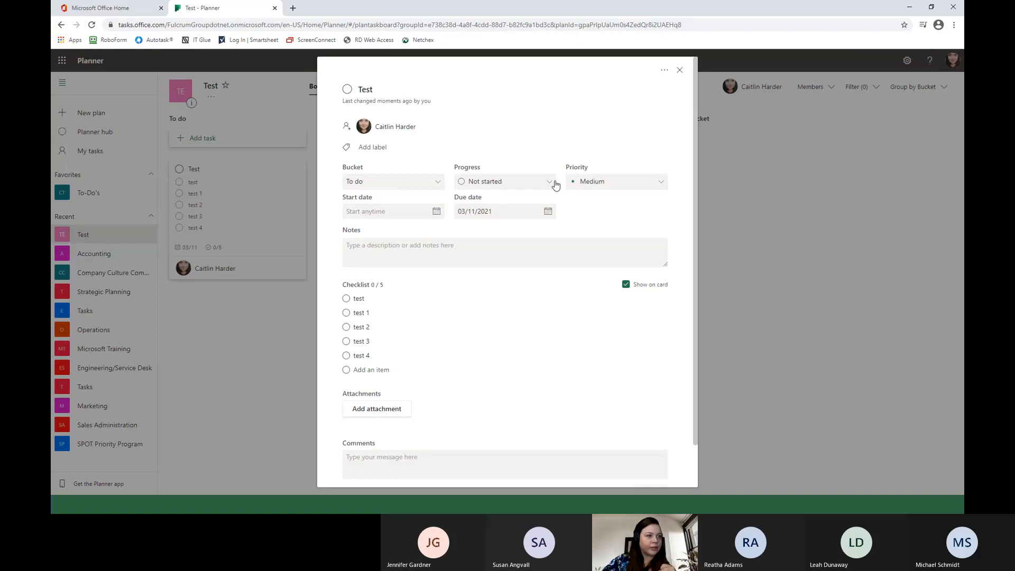
Return to the board to view the Test card, and reopen and close its details.
left_click(680, 72)
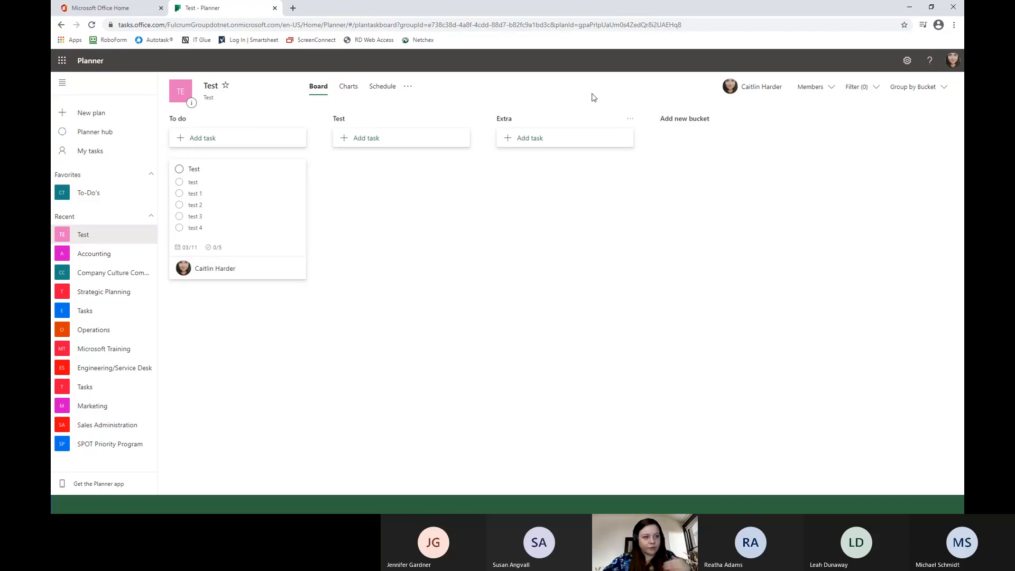
left_click_drag(229, 181, 263, 206)
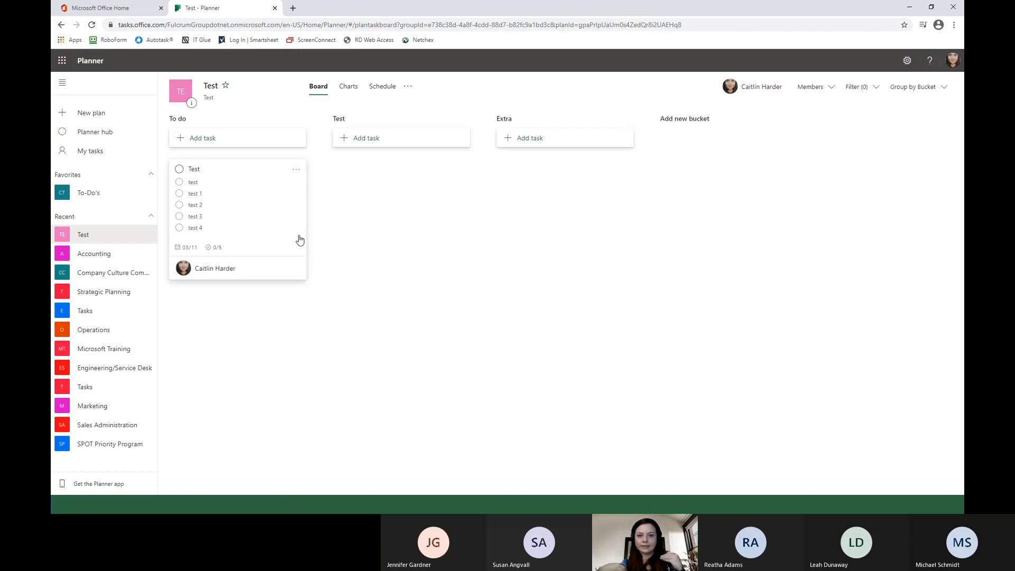
left_click(271, 197)
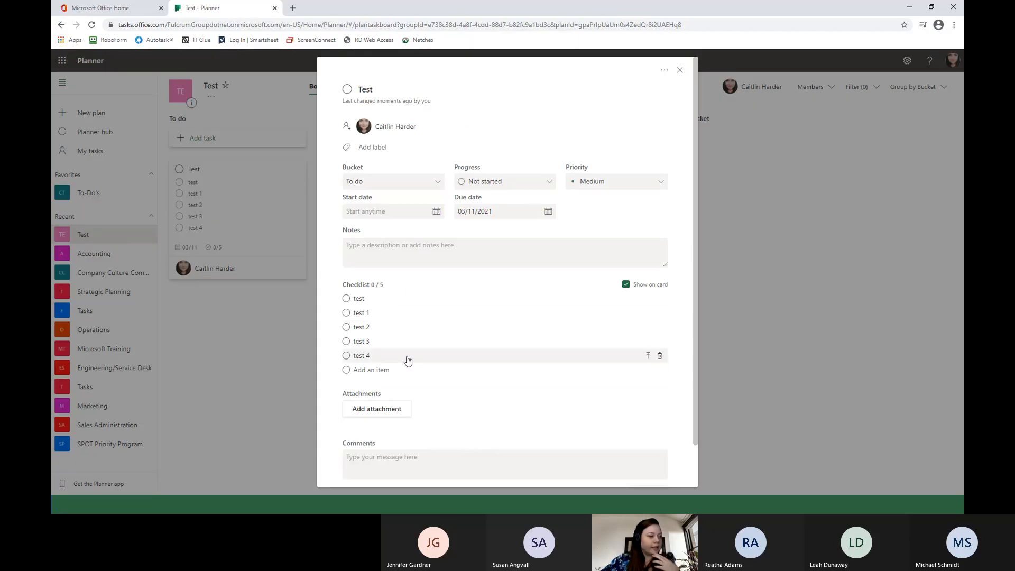
left_click(679, 71)
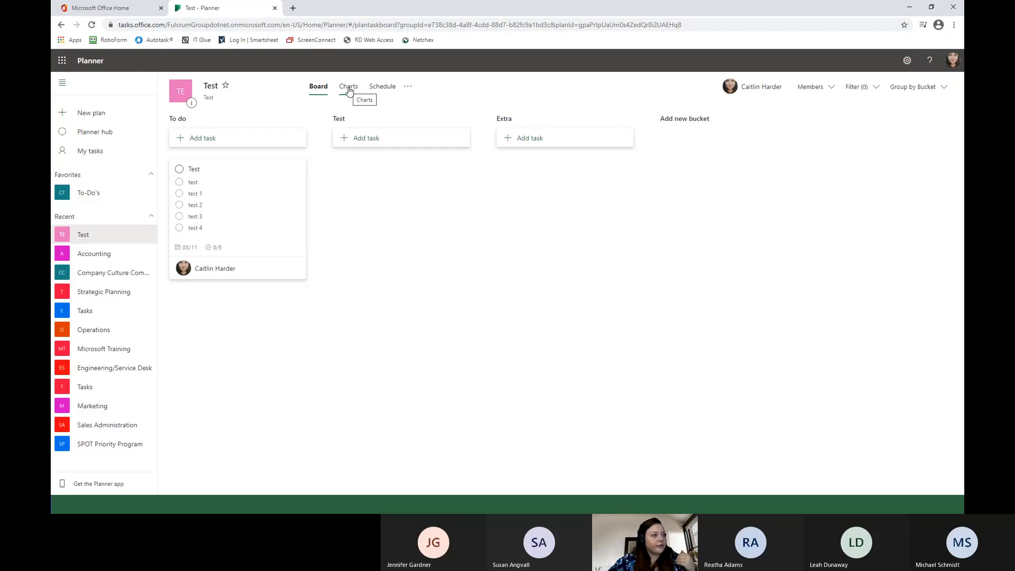
Review the Test plan's charts for status, bucket, priority and members, and view its monthly schedule.
left_click(349, 92)
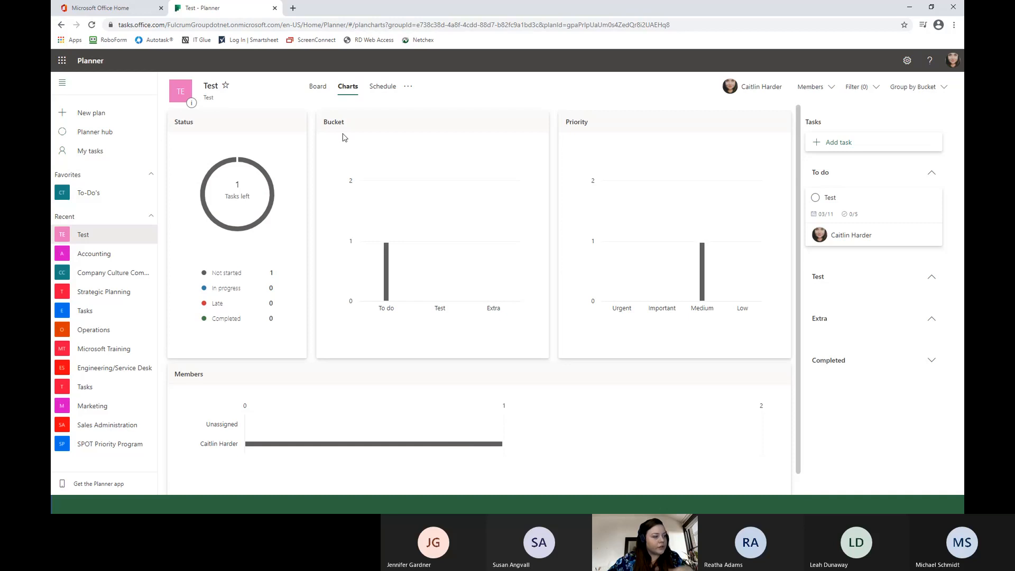
scroll(344, 322, "down", 1)
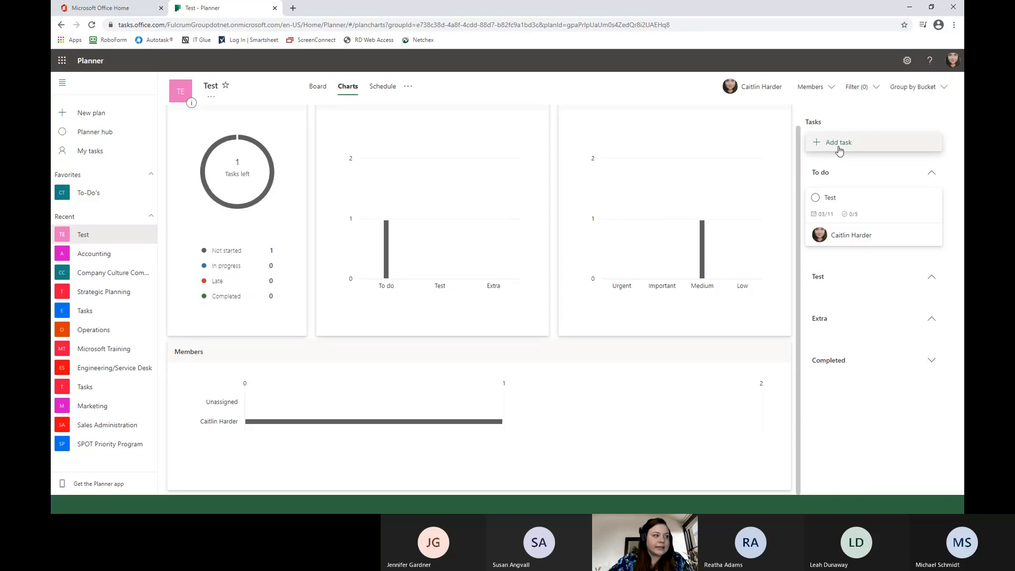
left_click(377, 90)
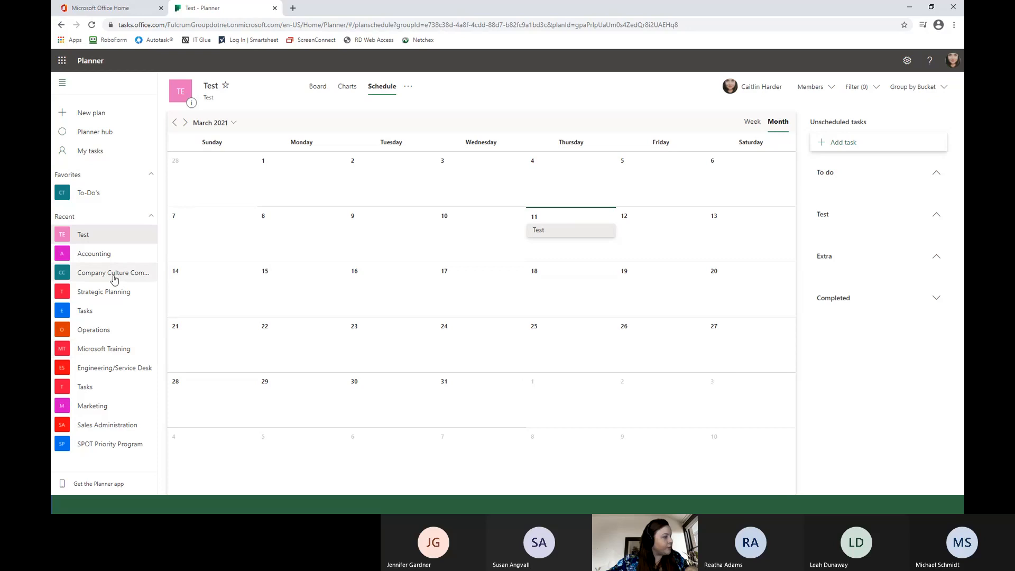
View the monthly schedules of the Sales Administration, Accounting, Strategic Planning, Microsoft Training, Operations, Engineering/Service Desk and SPOT Priority Program plans.
left_click(107, 425)
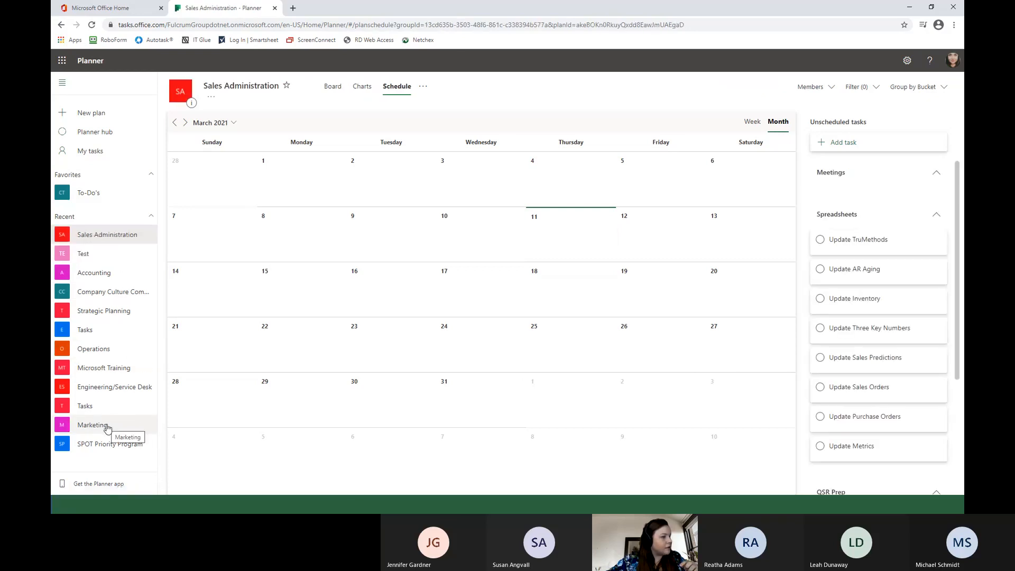
left_click(110, 277)
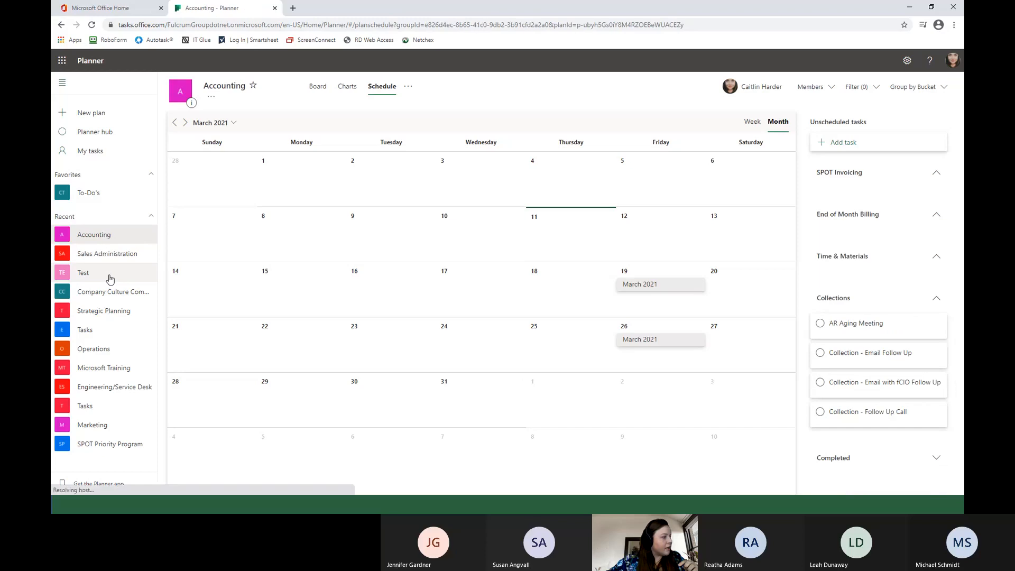
left_click(114, 312)
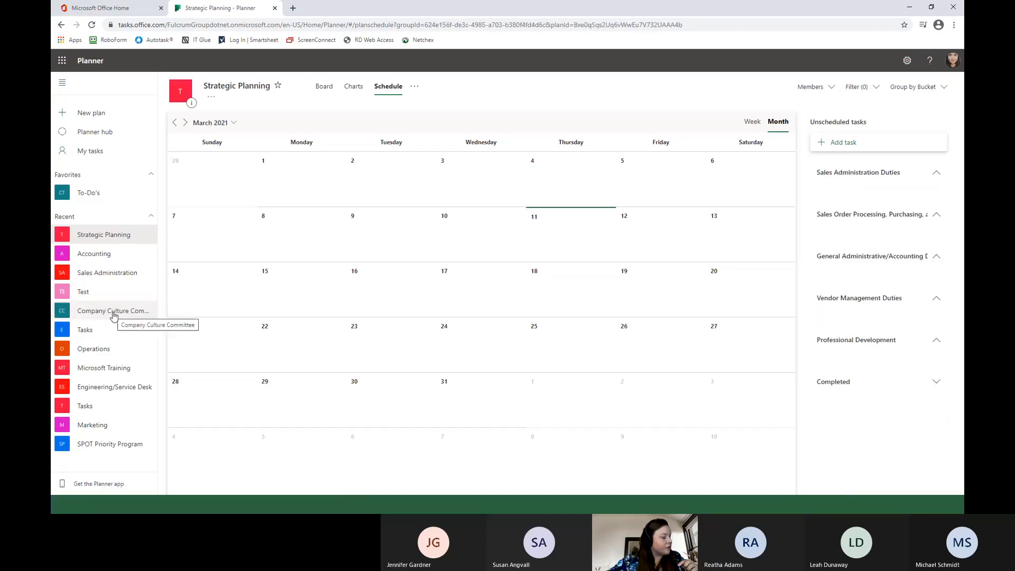
left_click(112, 370)
left_click(109, 371)
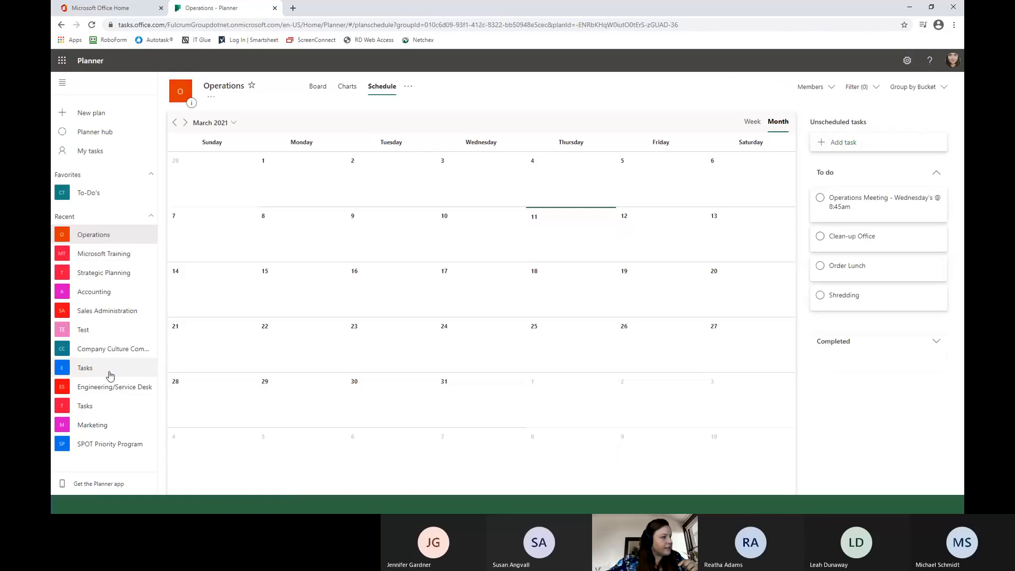
left_click(105, 387)
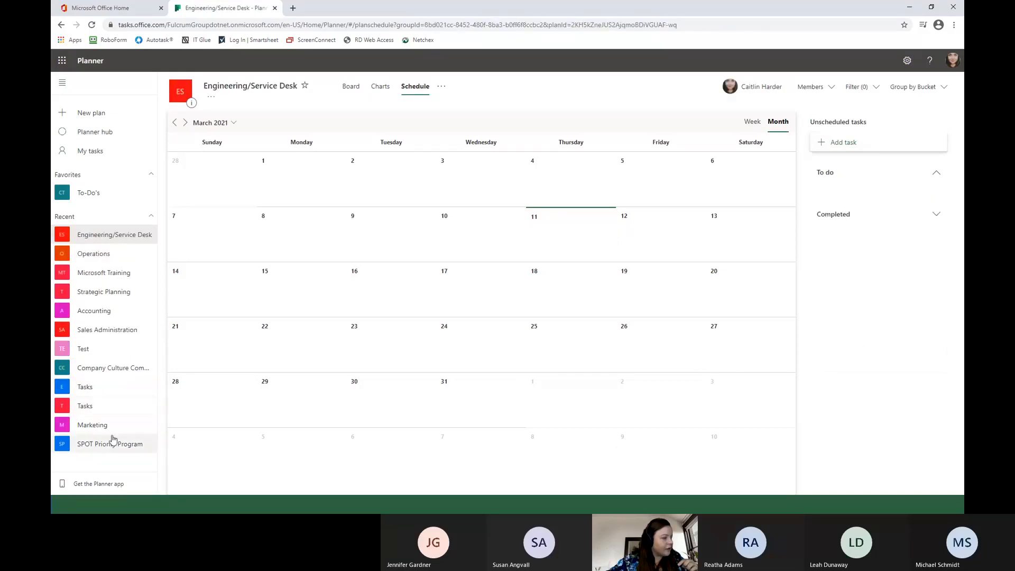
left_click(112, 442)
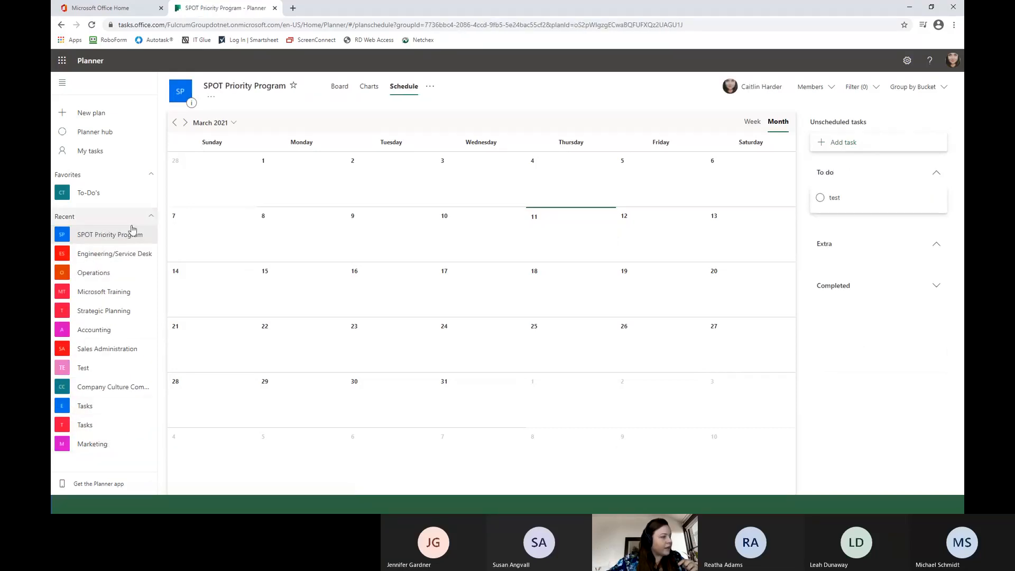
Revisit the Engineering/Service Desk, Operations and SPOT Priority Program schedules, and return to the Microsoft Training plan's schedule.
left_click(103, 254)
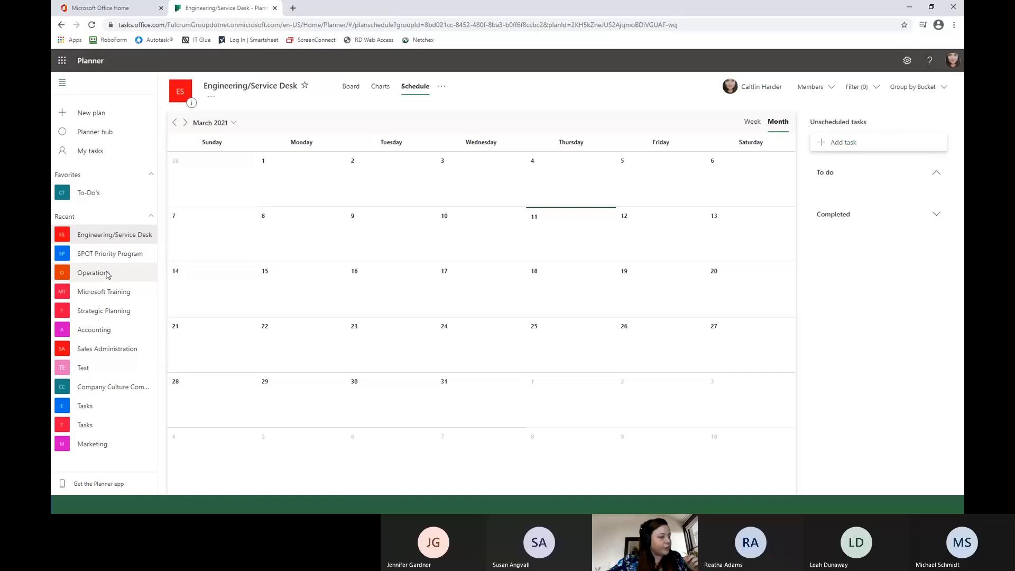
left_click(108, 275)
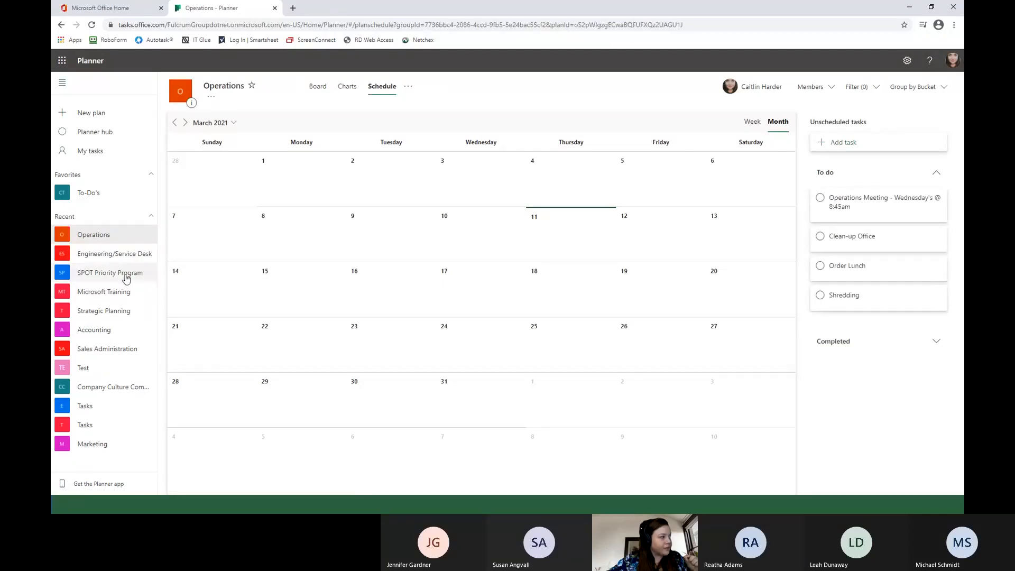
left_click(126, 278)
left_click(118, 292)
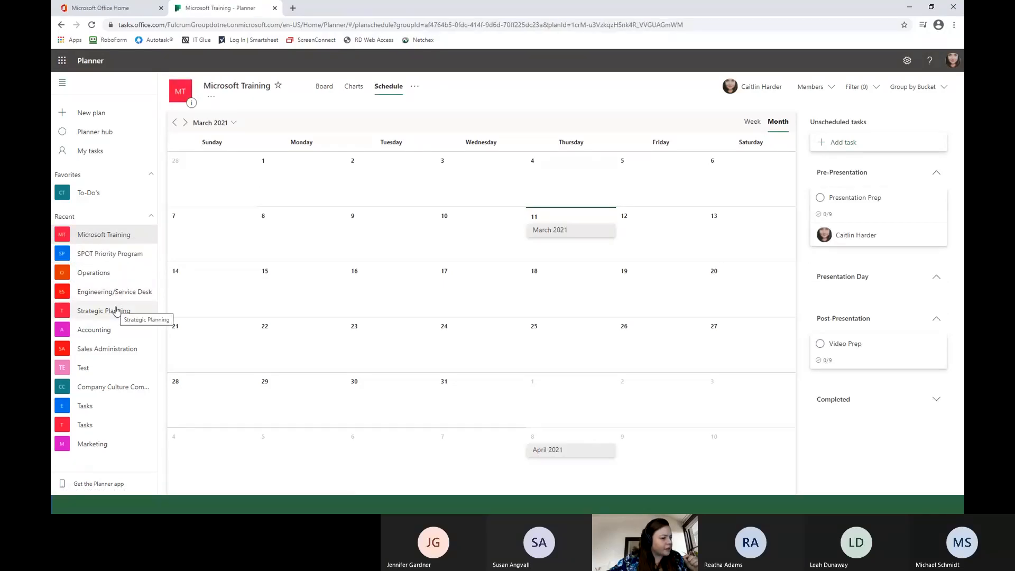
Open and close the March 2021 task, and bring up and dismiss the new-task form for March 10.
left_click(567, 234)
left_click(688, 80)
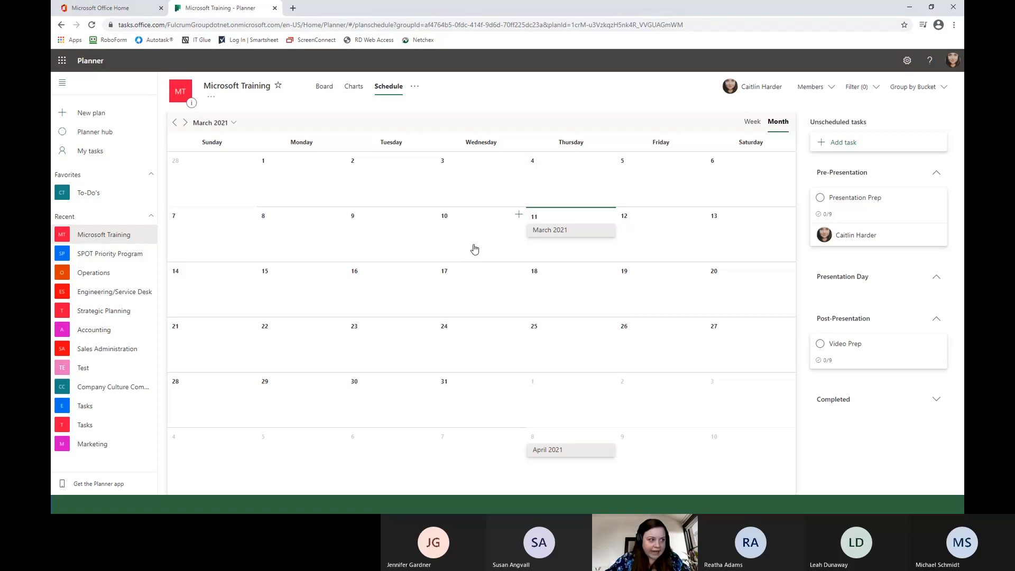
left_click(518, 217)
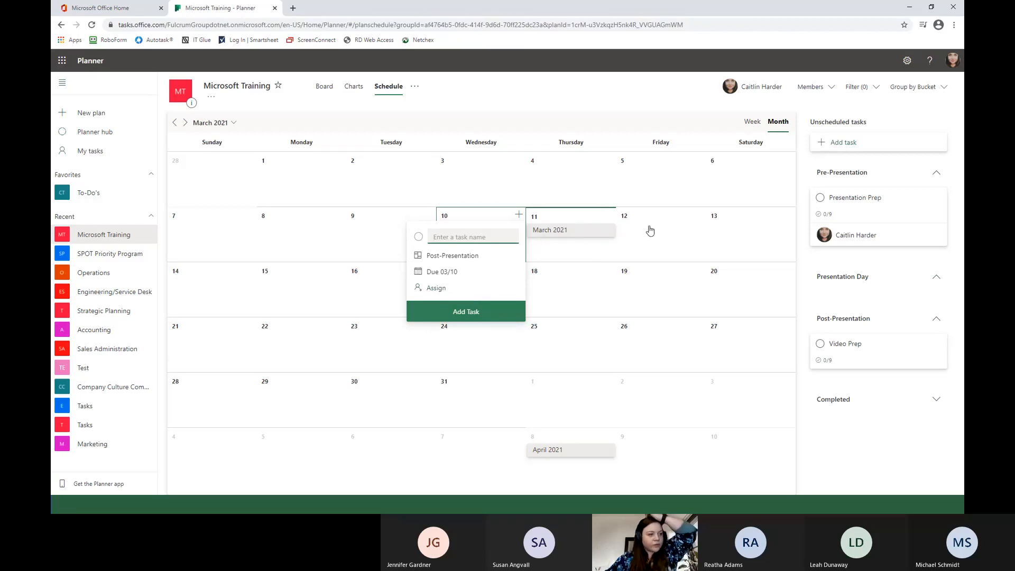
left_click(666, 228)
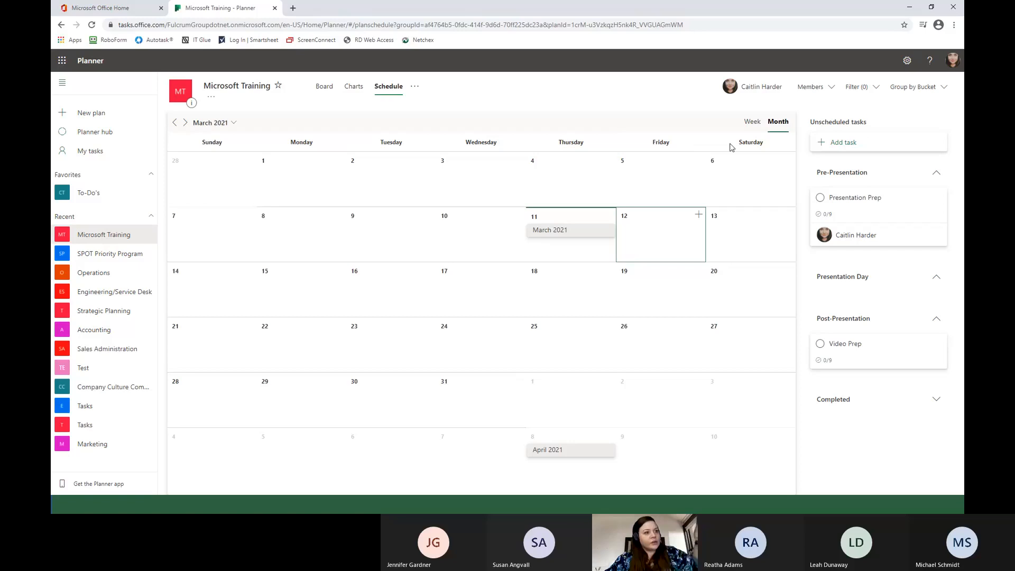
Compare the weekly and monthly views of the Microsoft Training schedule, ending on the weekly view.
left_click(753, 123)
left_click(775, 124)
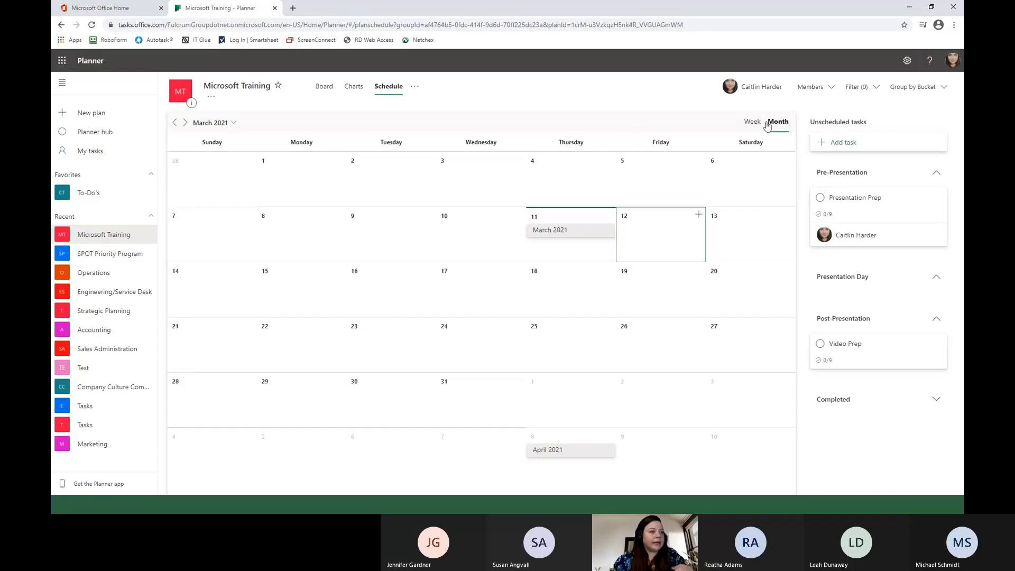
left_click(757, 124)
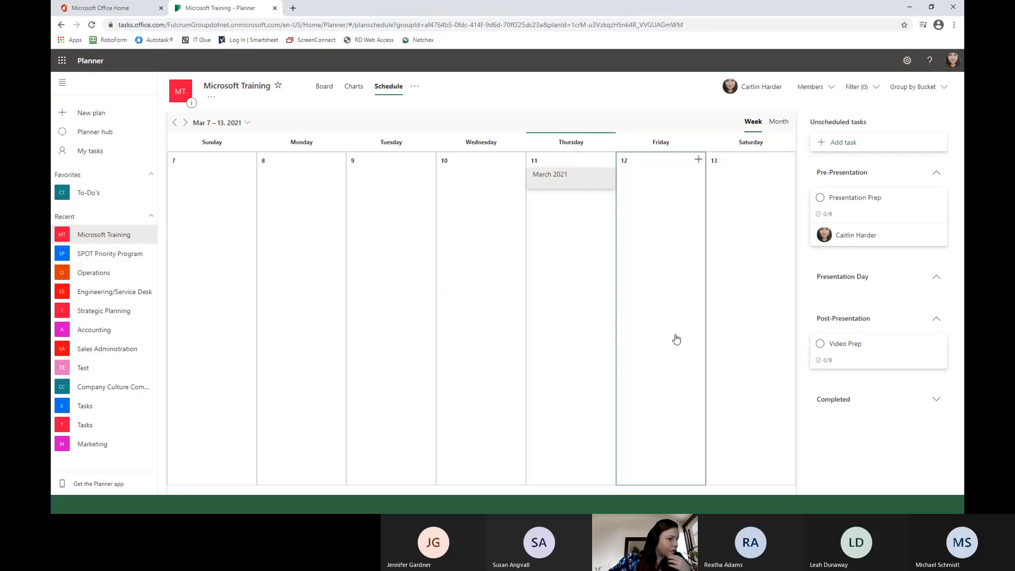
Look through the Microsoft Training plan's member list, filter options and grouping options without changing them.
left_click(810, 87)
left_click(756, 124)
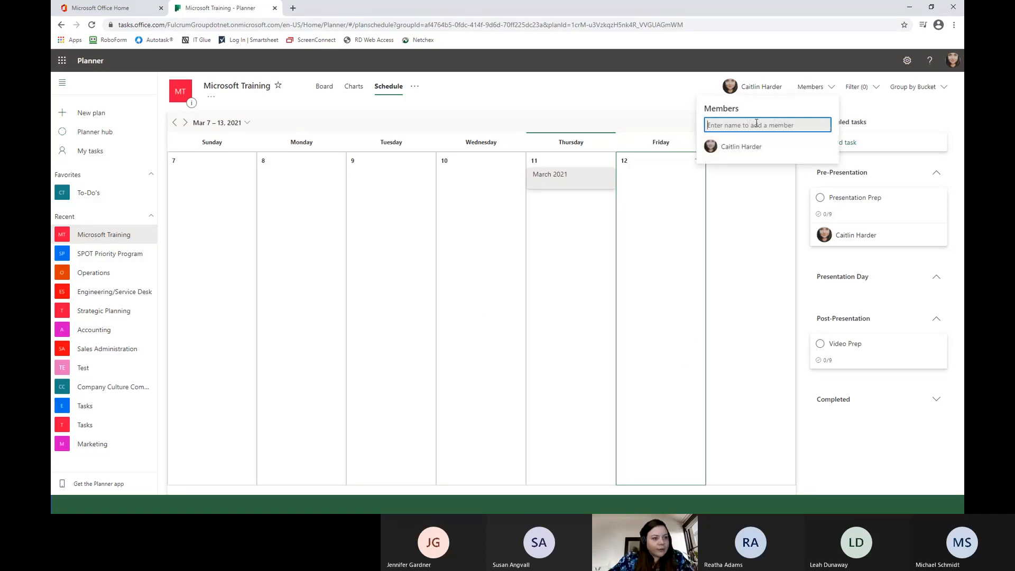
left_click(859, 87)
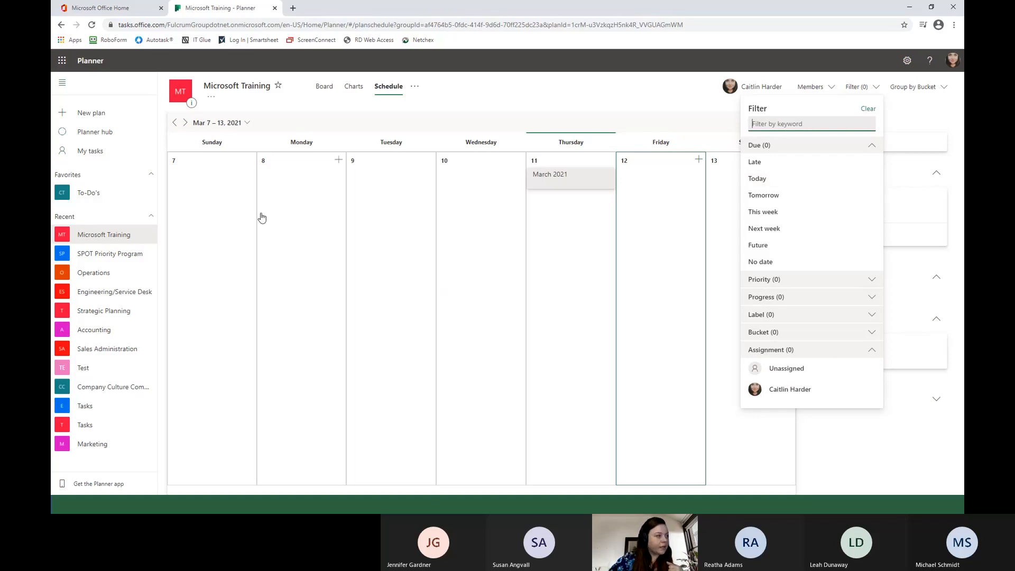
left_click(915, 94)
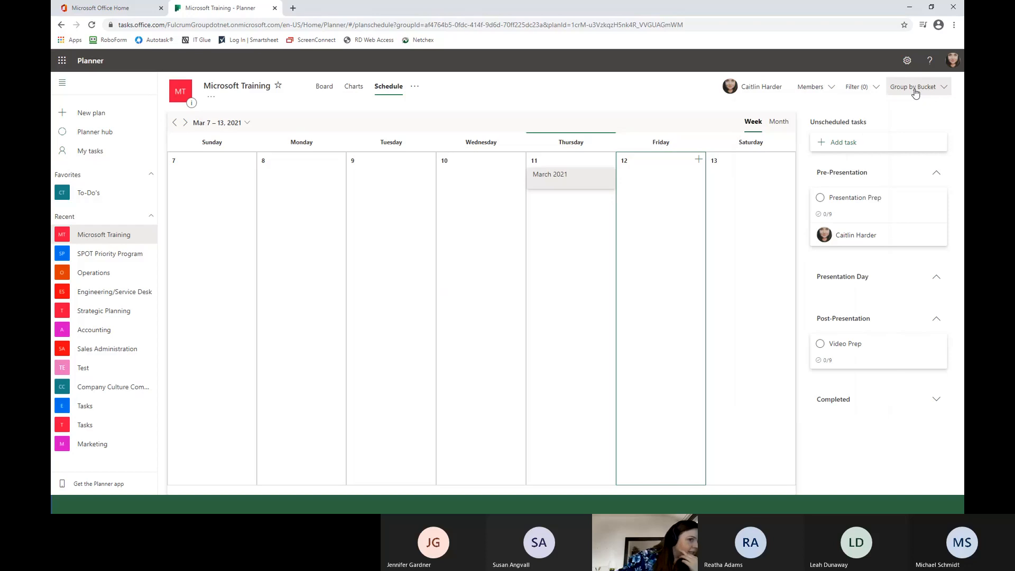
left_click(915, 93)
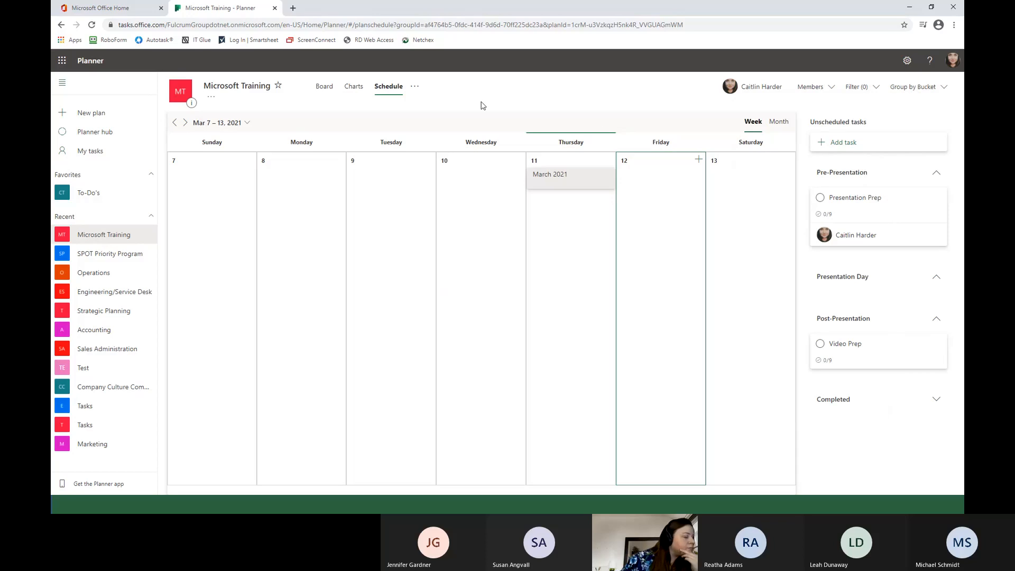
Review the Planner notification options for assigned and due tasks, and close them unchanged.
left_click(907, 61)
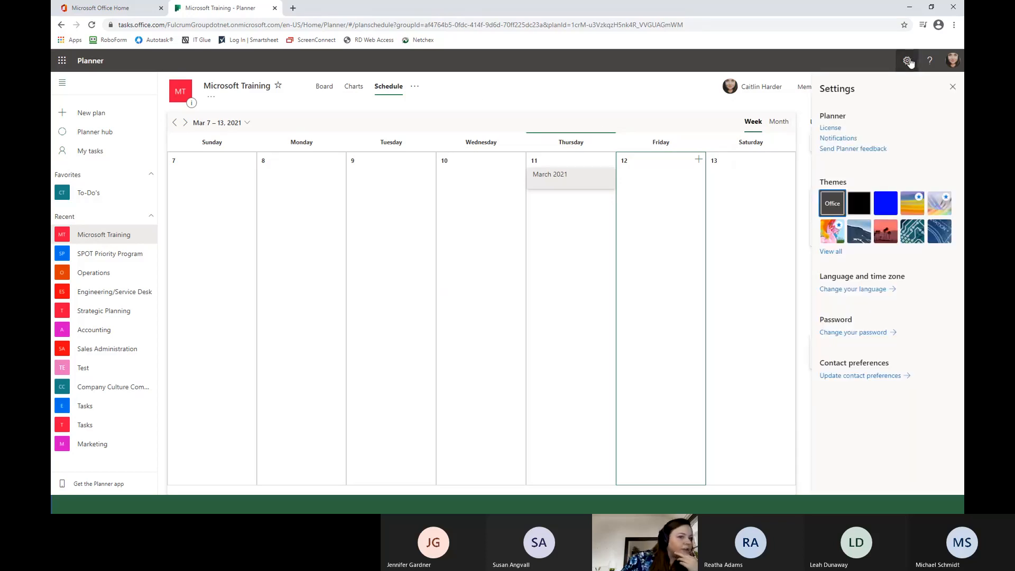
left_click(838, 138)
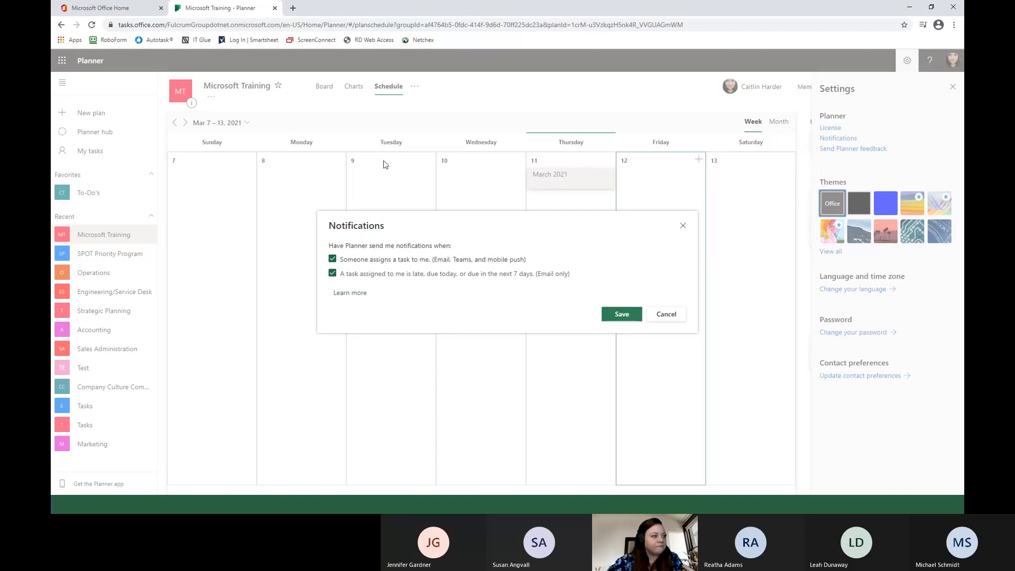
left_click(682, 227)
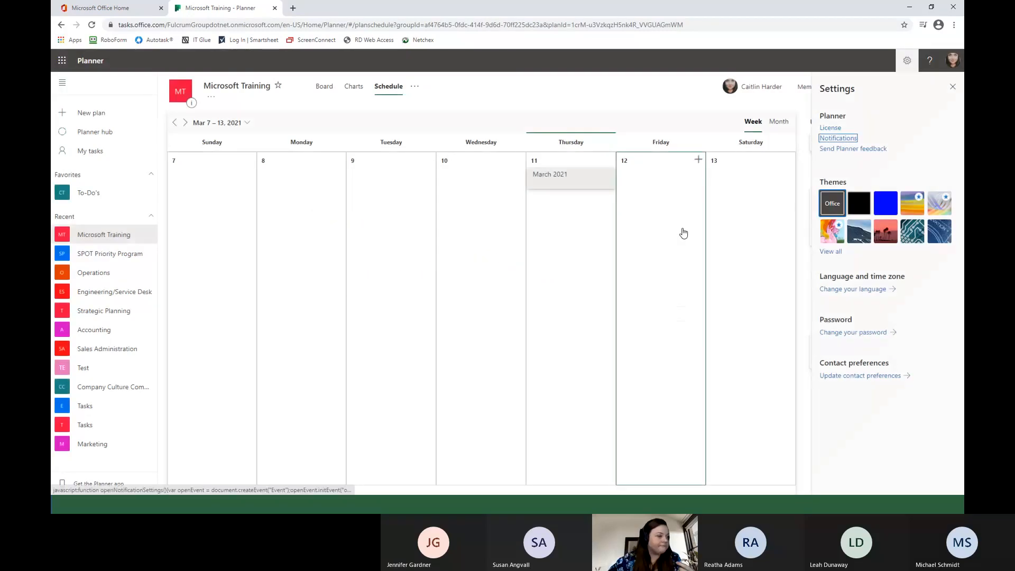
Visit the Planner hub and look over the favorite and recent plans.
left_click(129, 141)
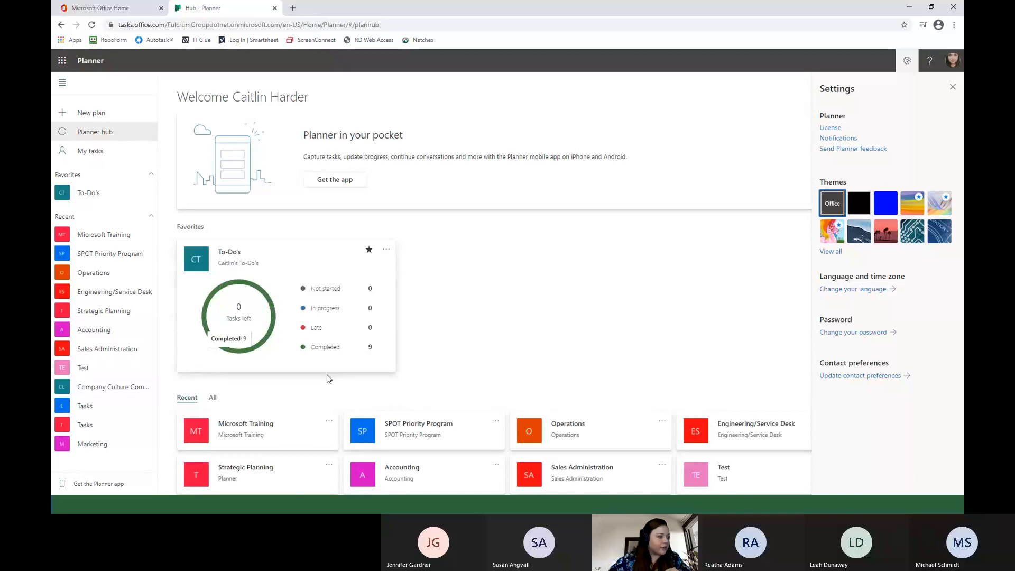
scroll(431, 353, "down", 1)
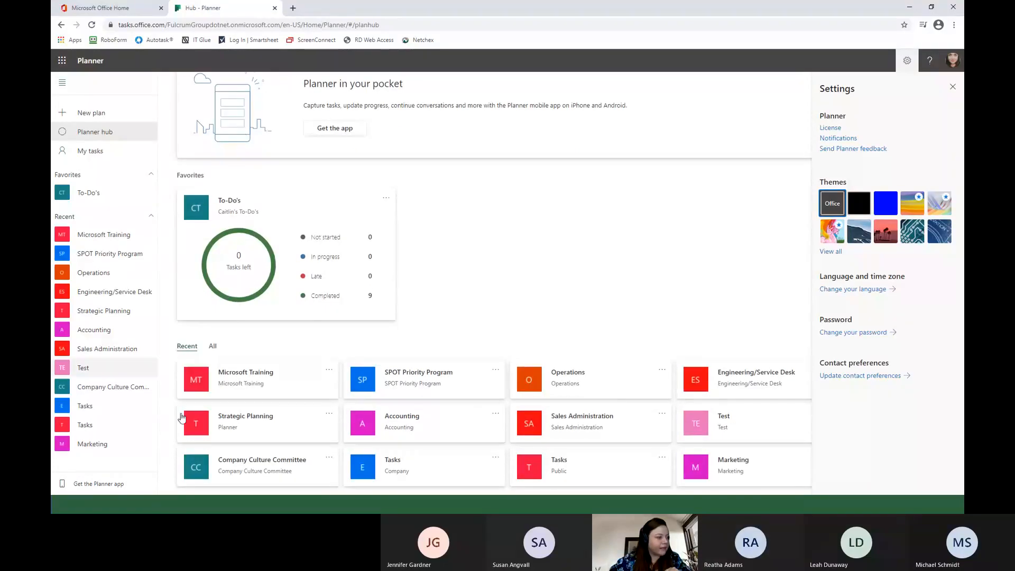
scroll(390, 272, "up", 1)
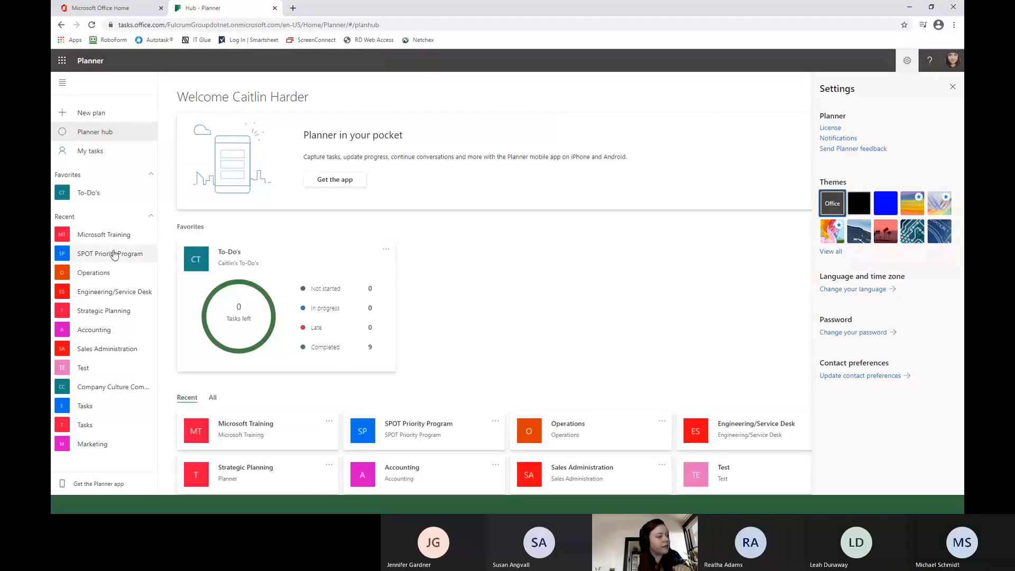
Reopen the Microsoft Training plan's schedule and add the plan to favorites.
left_click(103, 235)
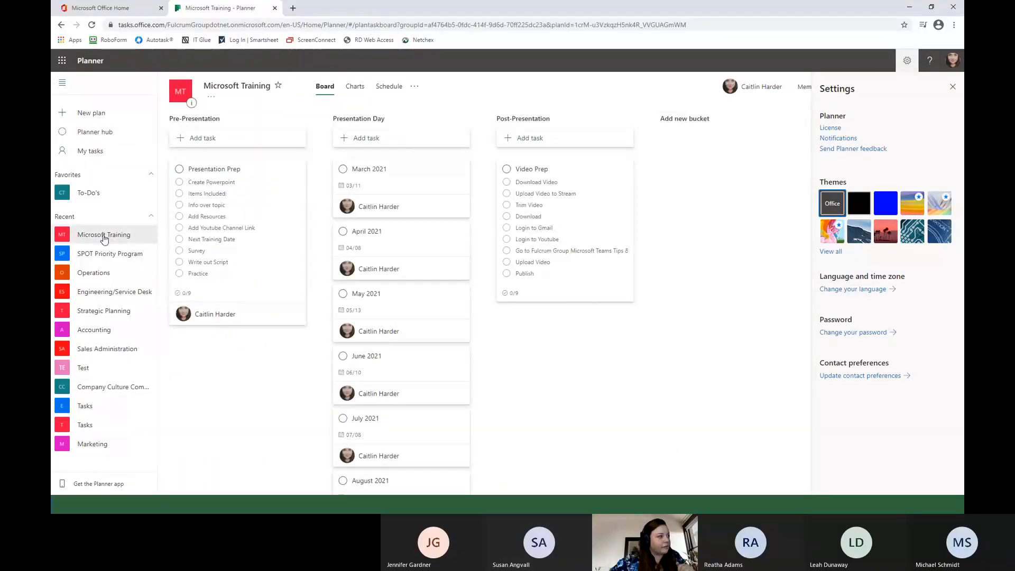
left_click(389, 86)
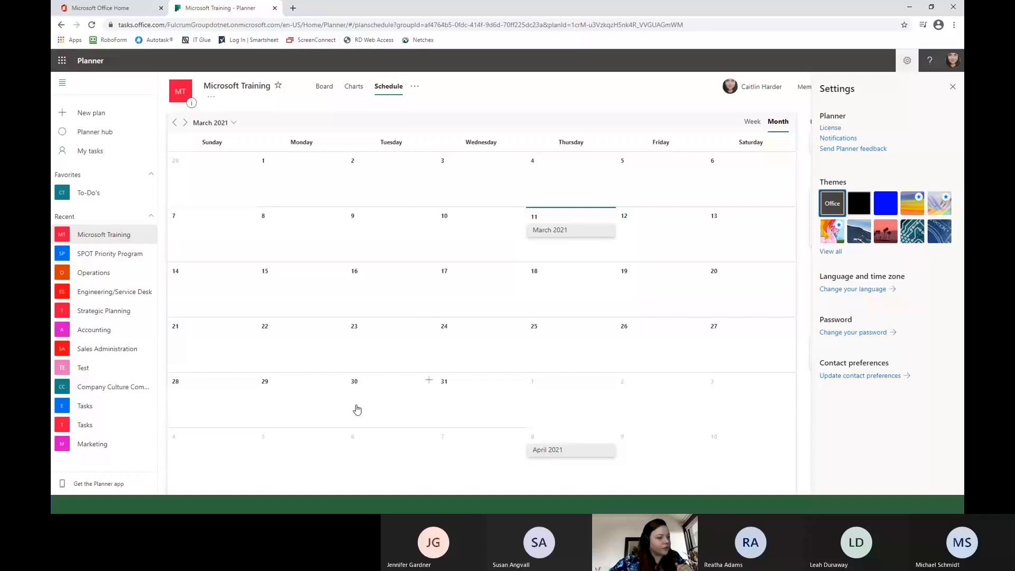
left_click(414, 86)
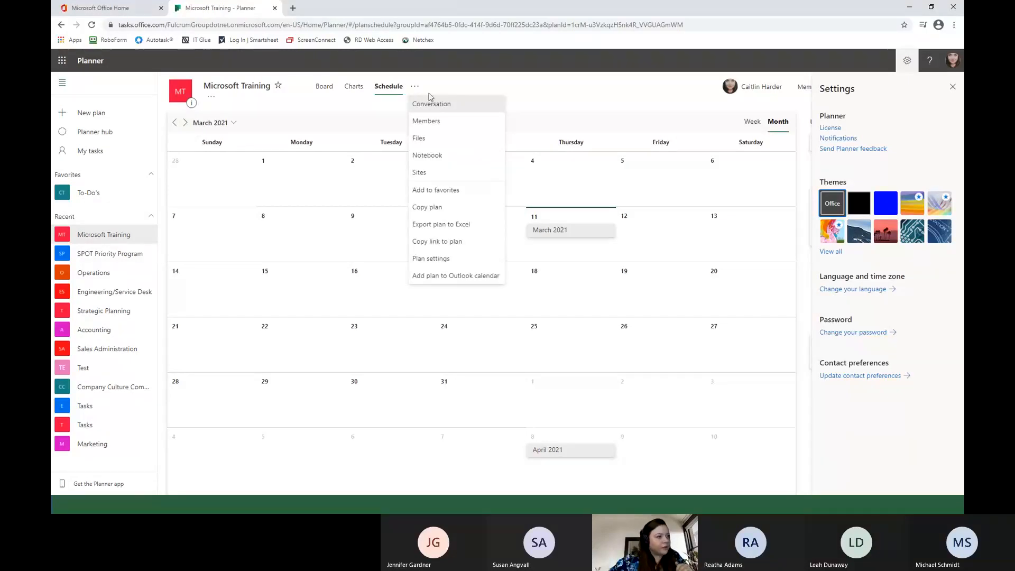
left_click(440, 197)
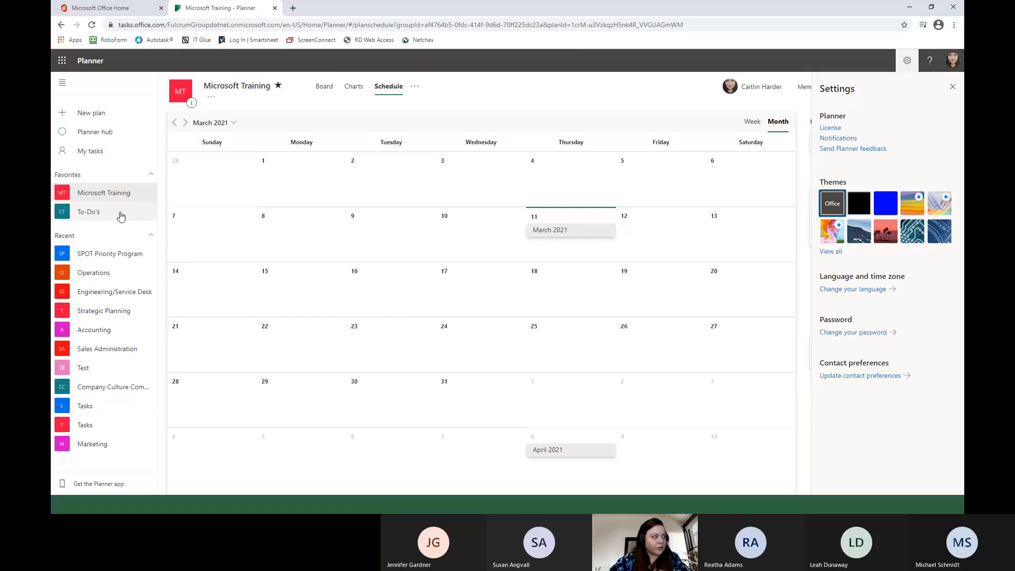
Open the Microsoft Training plan's settings and try several suggested backgrounds, finishing with the white one with orange and red ribbons.
left_click(415, 87)
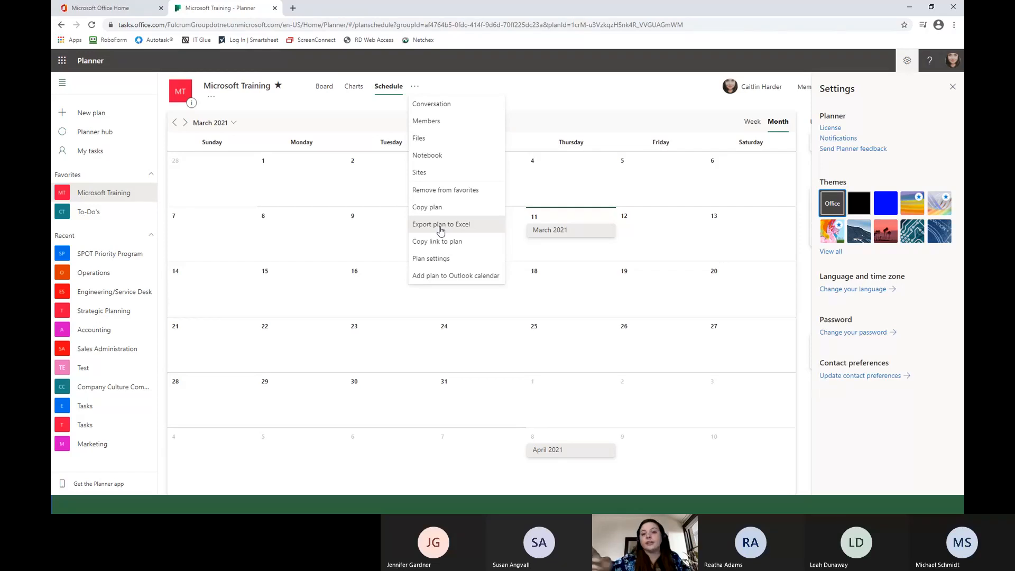
left_click(464, 259)
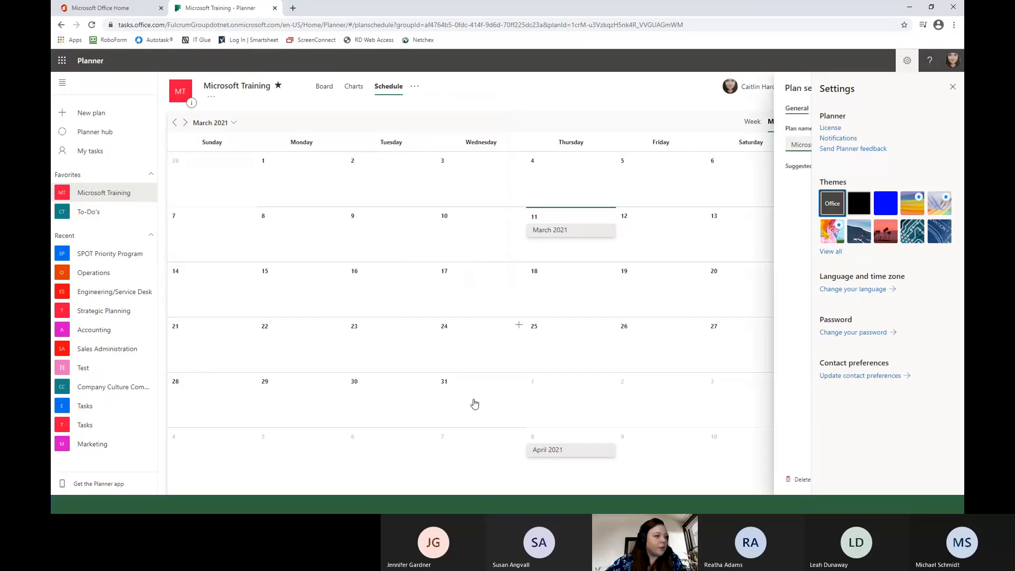
left_click(951, 87)
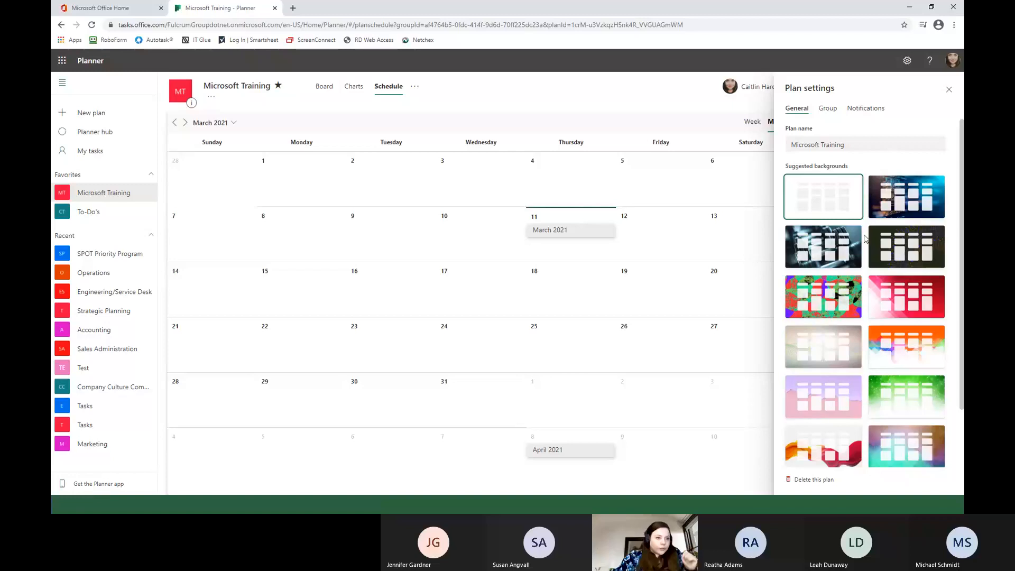
scroll(863, 238, "down", 2)
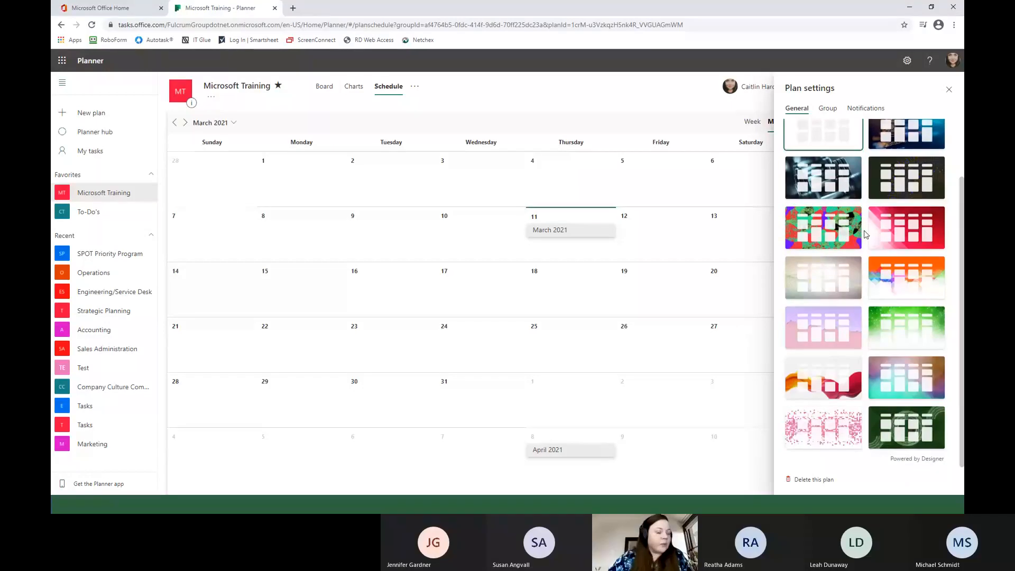
left_click(846, 230)
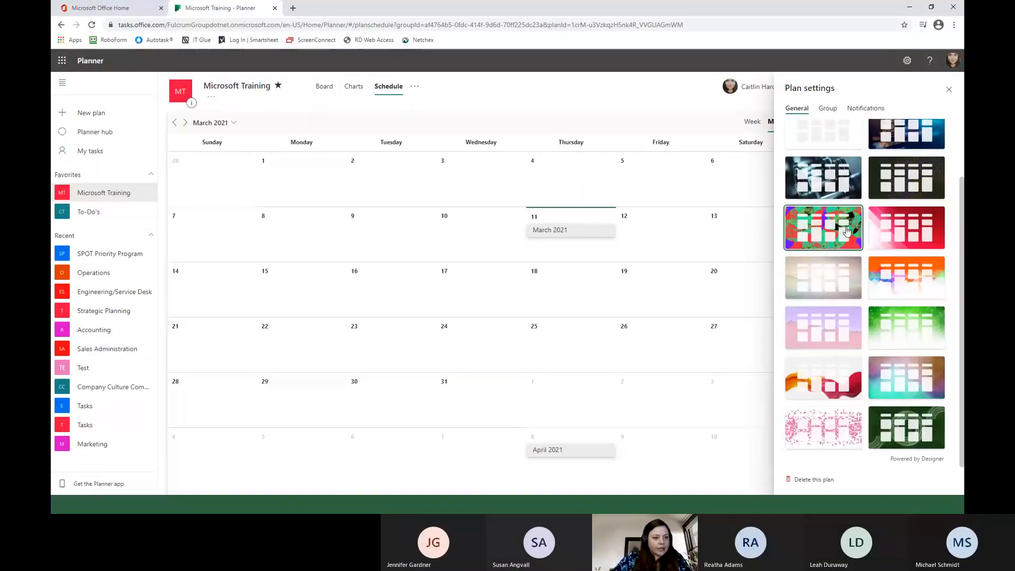
left_click(838, 195)
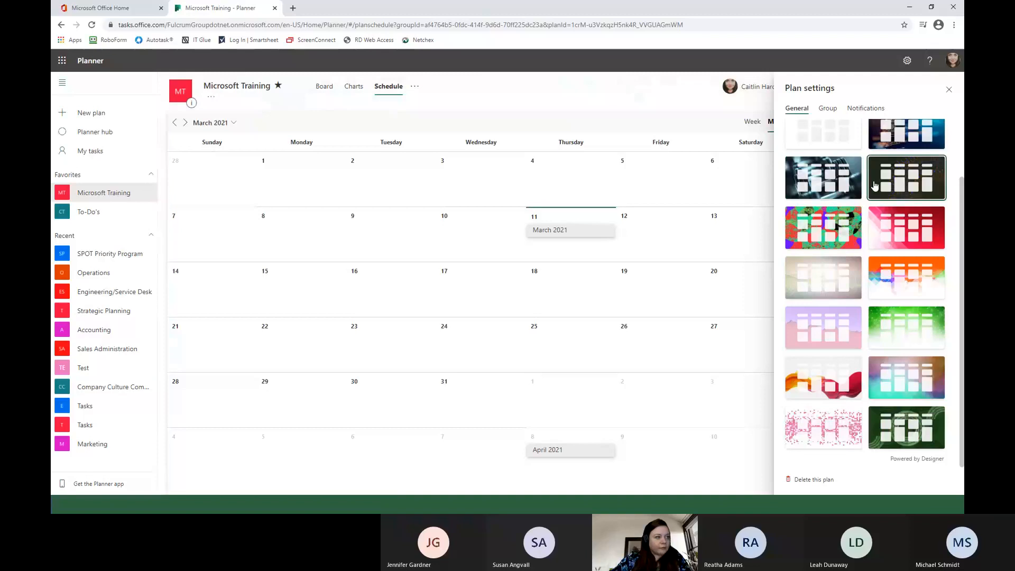
left_click(843, 275)
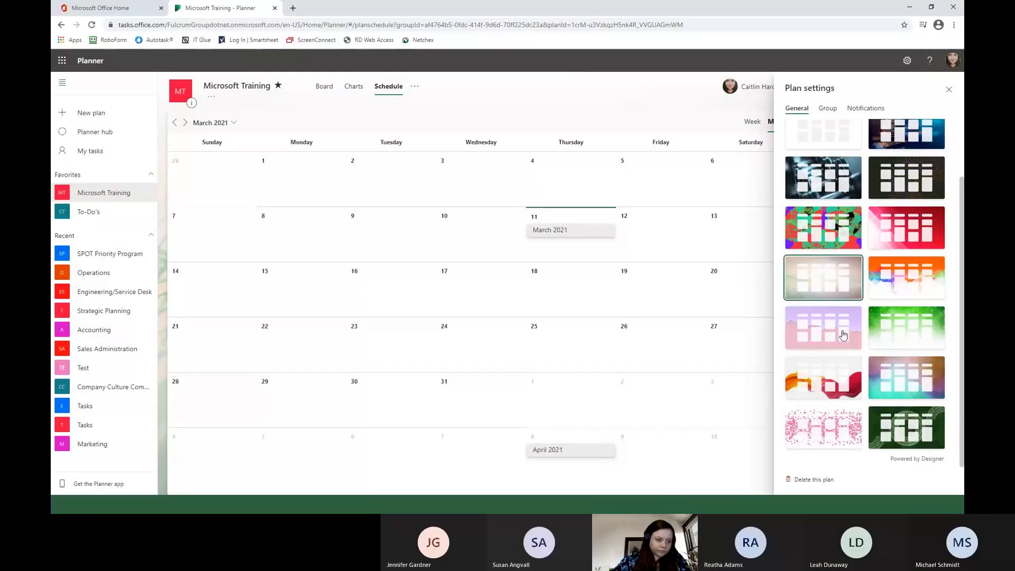
left_click(827, 377)
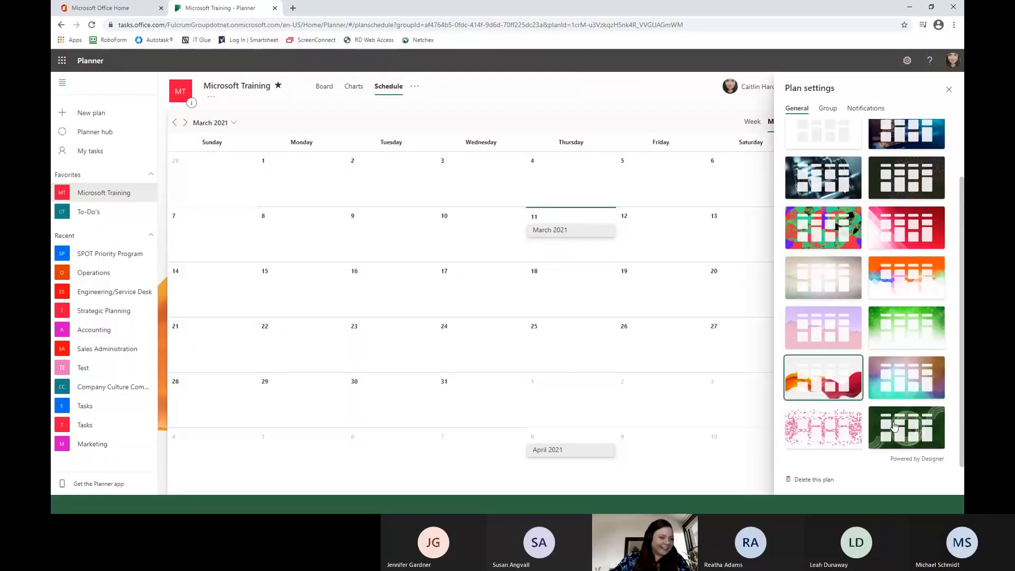
Review the plan's group name, description, privacy and notification settings, and close the plan settings unchanged.
left_click(835, 108)
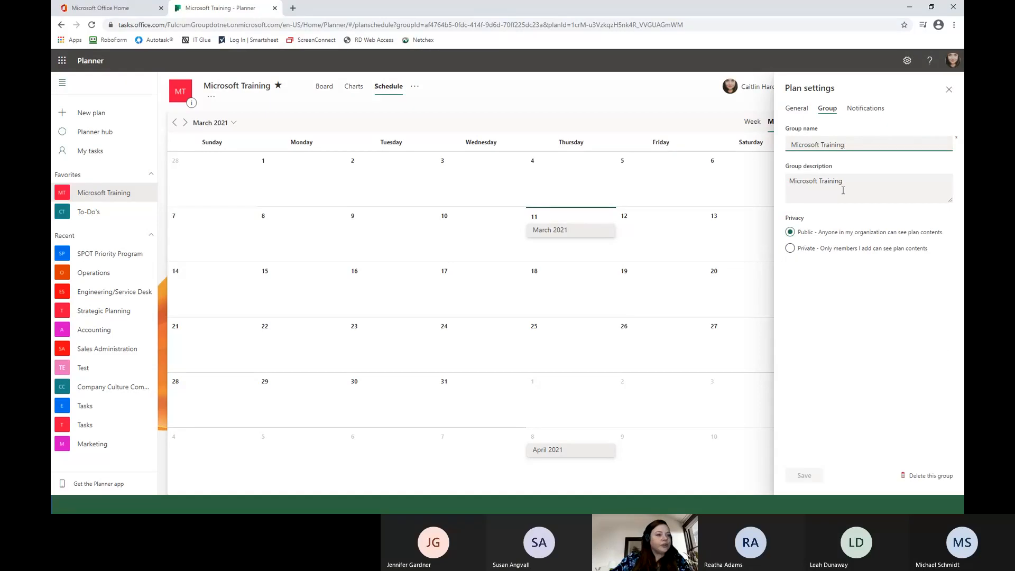
left_click(867, 109)
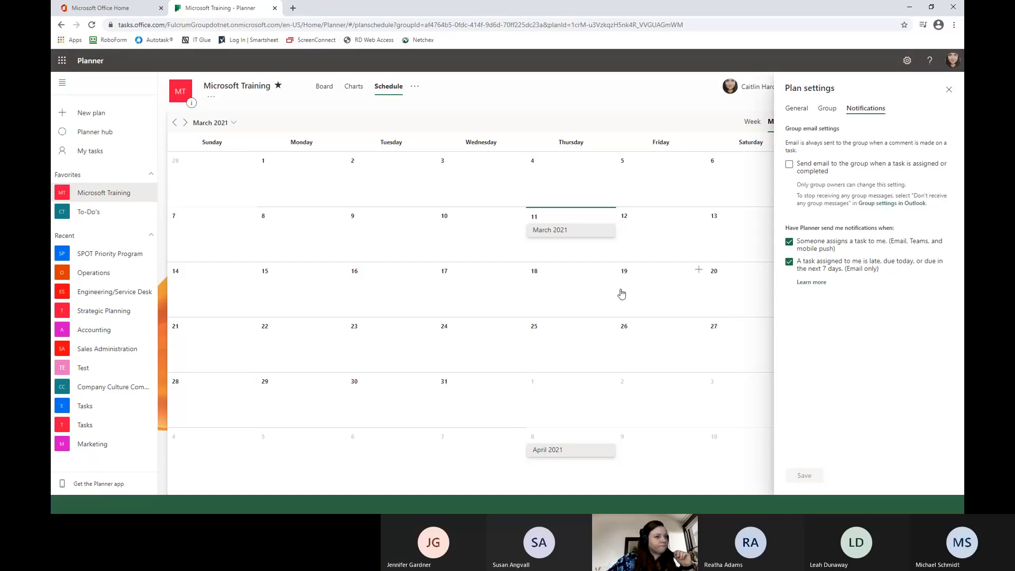
left_click(950, 90)
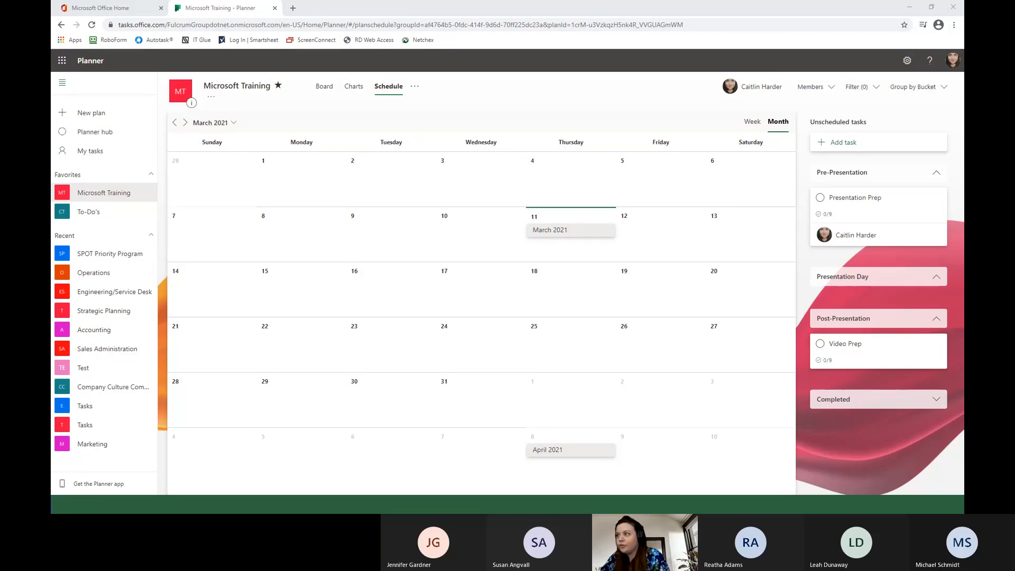
Switch to Microsoft Teams and visit the Strategic Planning and Operations channels of the Planner team.
left_click_drag(963, 502, 648, 121)
left_click(760, 112)
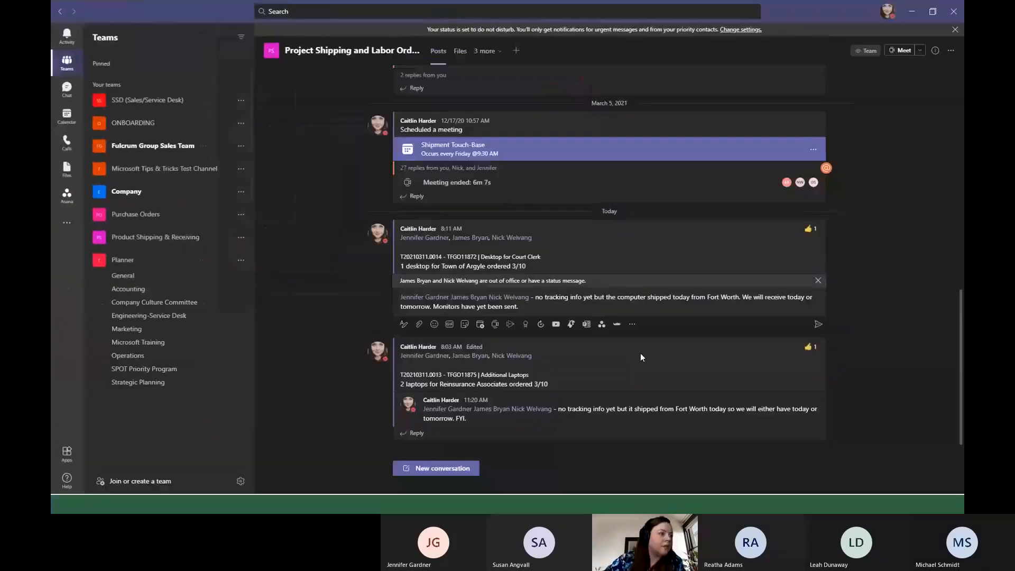
left_click(138, 383)
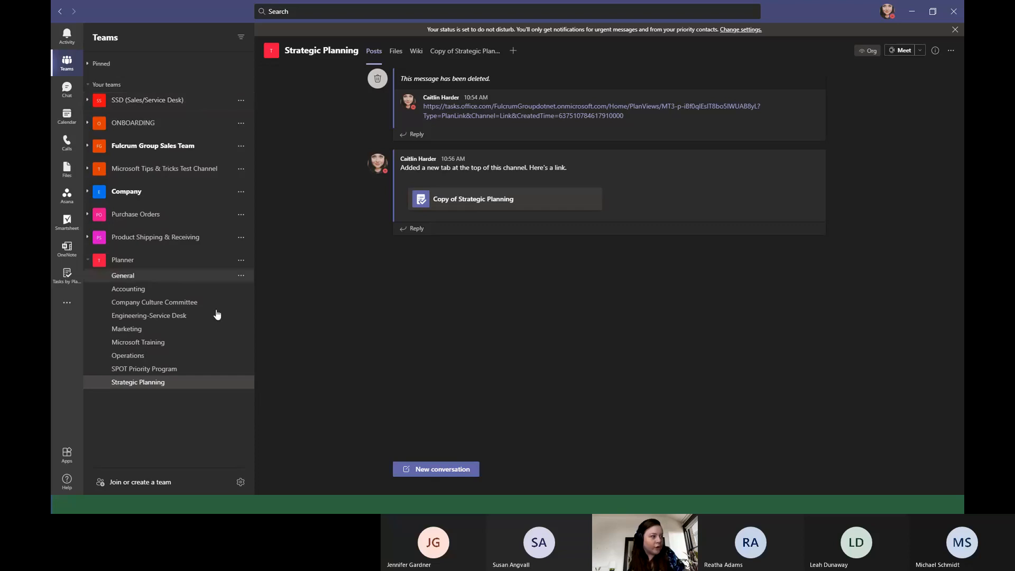
left_click(154, 361)
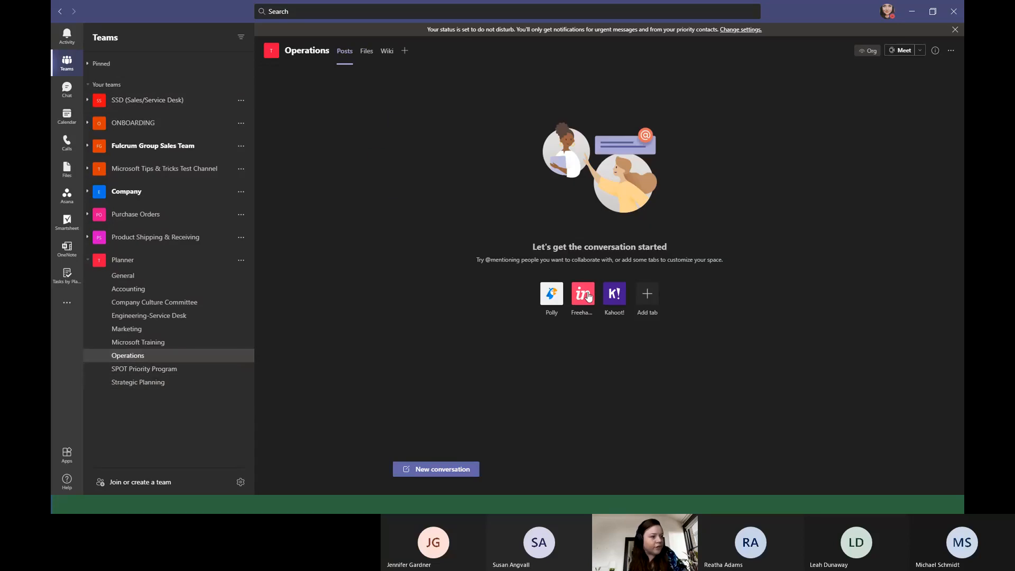
Start adding a Tasks by Planner and To Do tab to the Operations channel, using the existing Strategic Planning plan.
left_click(406, 51)
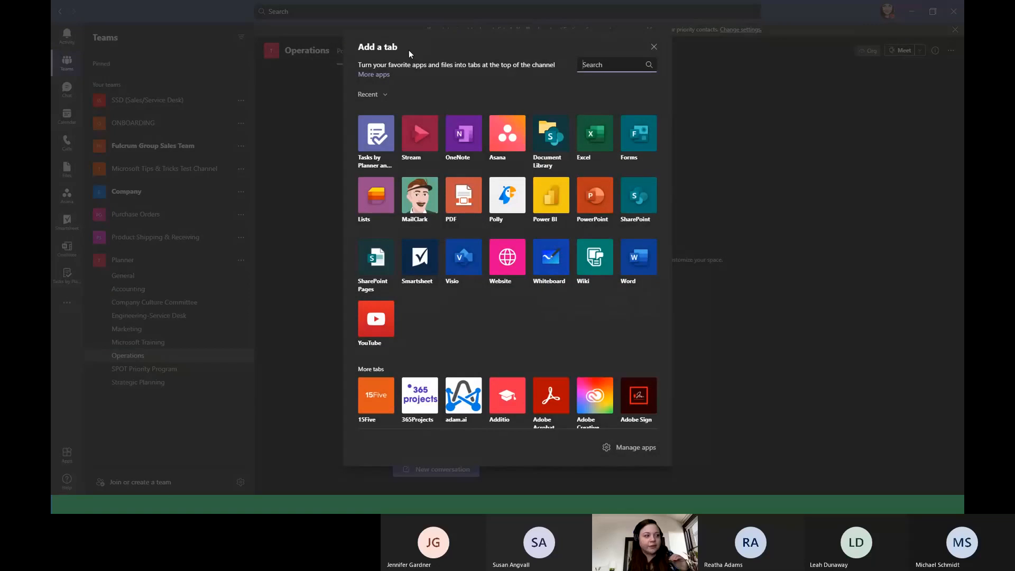
left_click(373, 147)
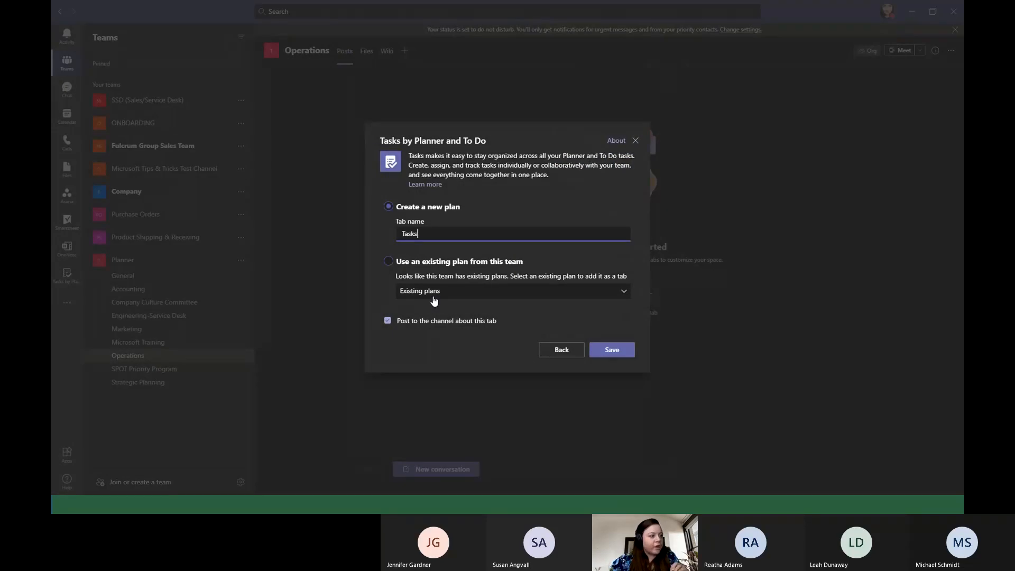
left_click(389, 262)
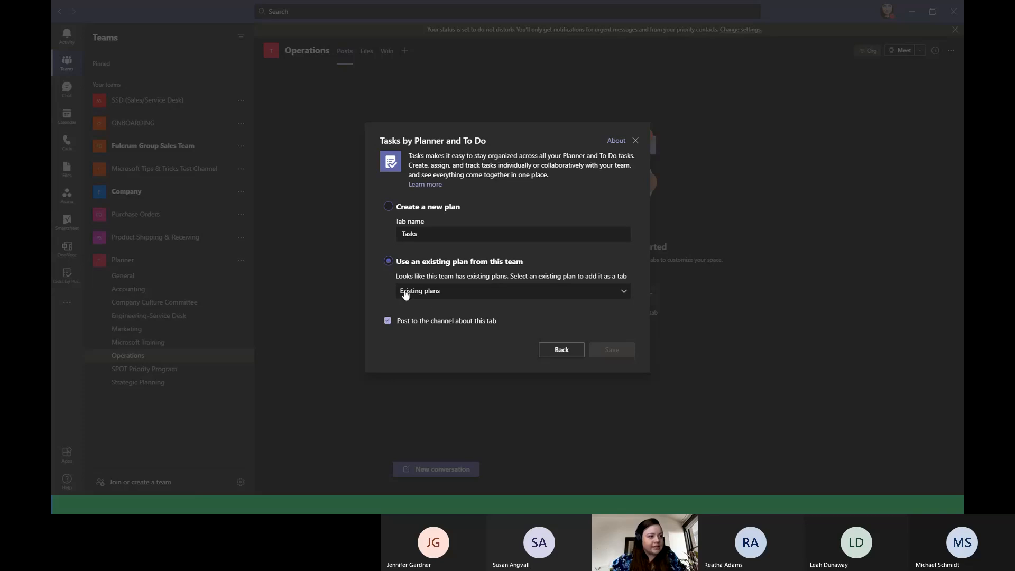
left_click(434, 294)
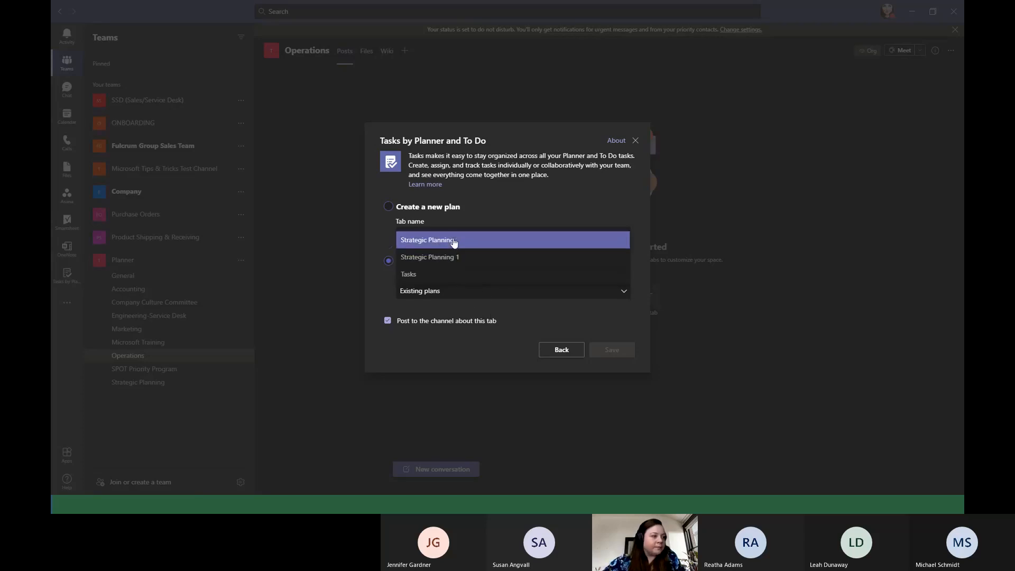
left_click(454, 239)
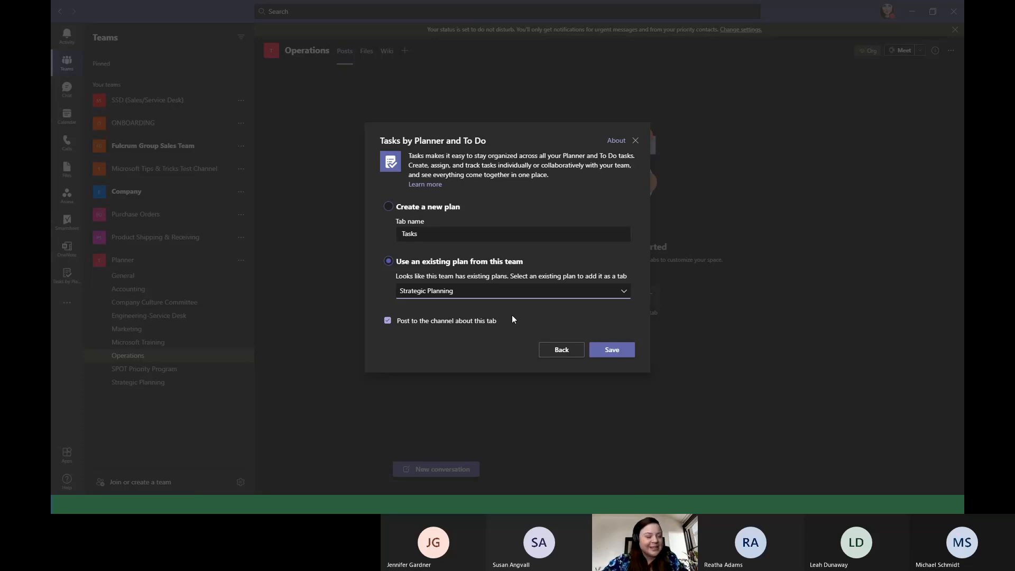
left_click(481, 298)
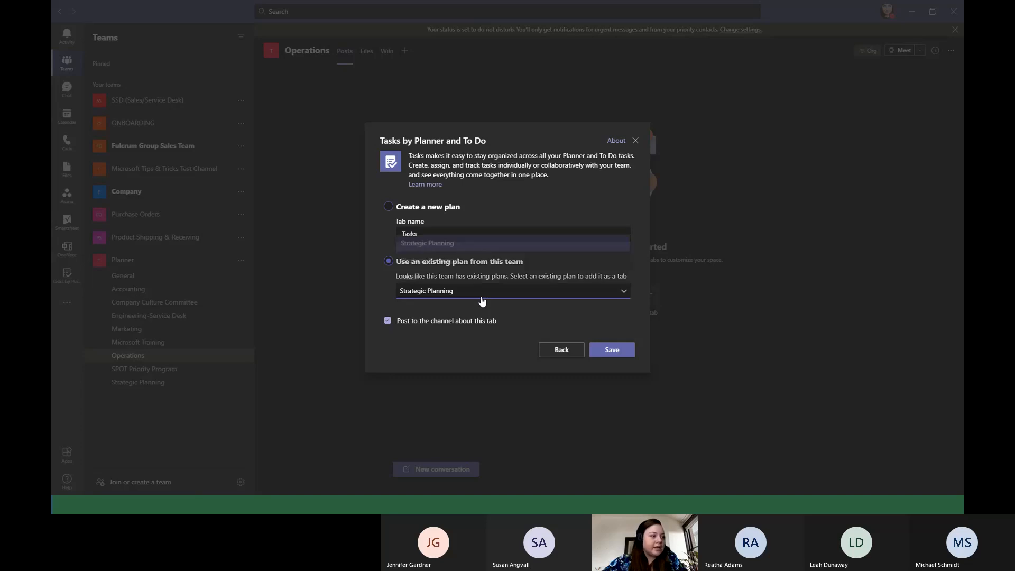
left_click(480, 321)
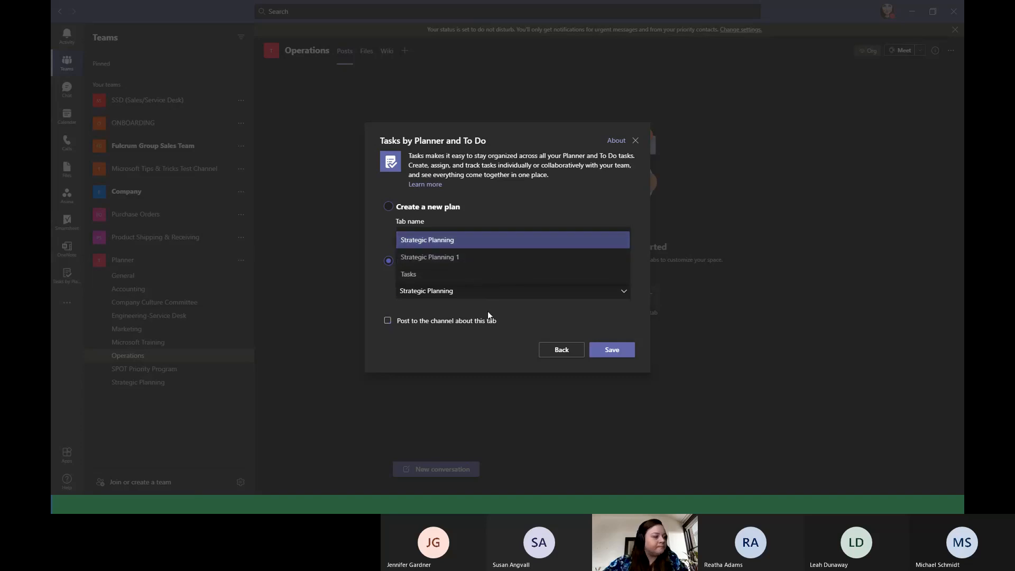
left_click(461, 322)
left_click(400, 294)
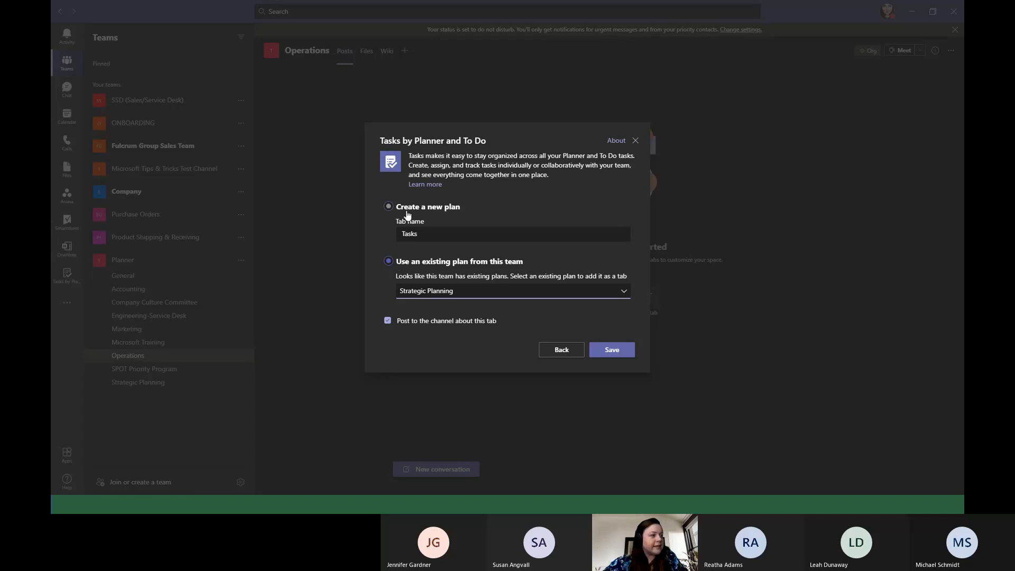
Confirm Strategic Planning as the existing plan and save the tab with posting to the channel enabled.
left_click(460, 291)
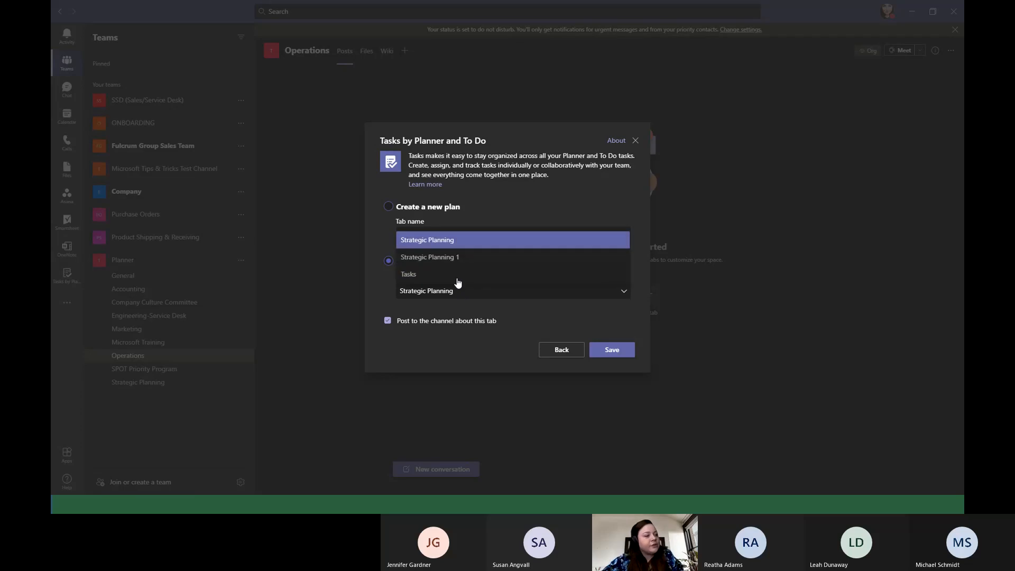
left_click(459, 239)
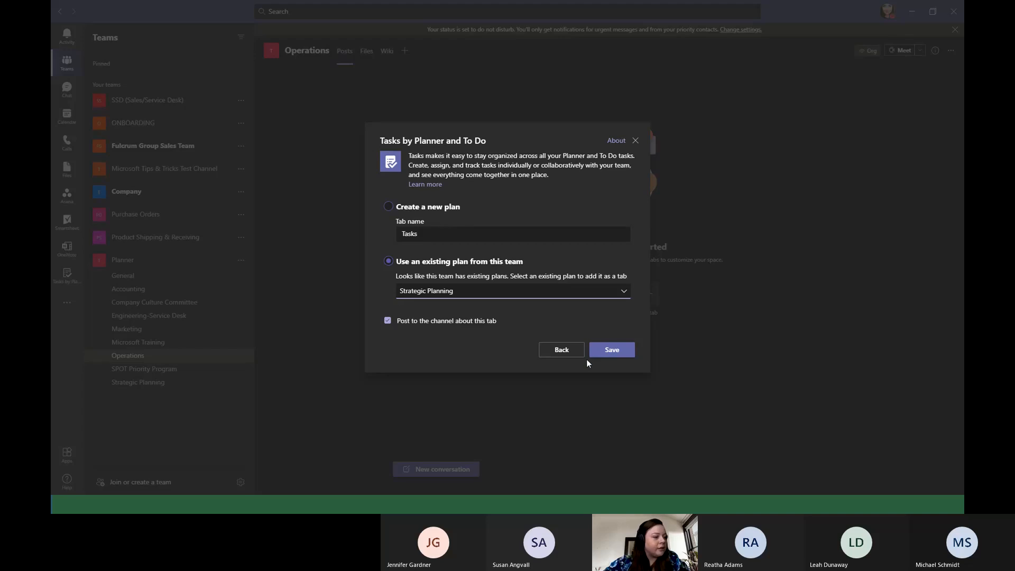
left_click(602, 351)
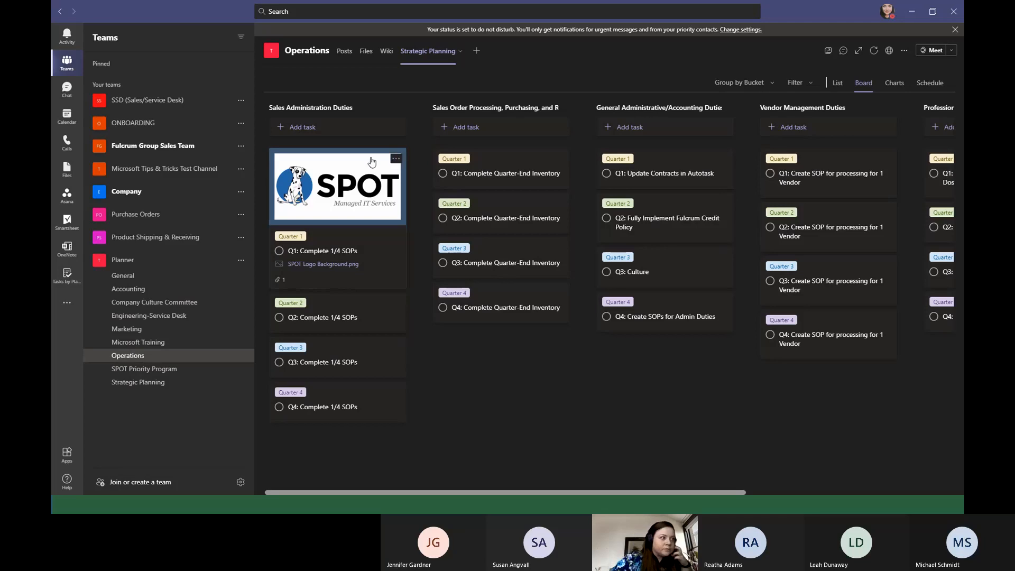
Open a blank task entry under Sales Administration Duties and look over the board's remaining buckets.
left_click(333, 127)
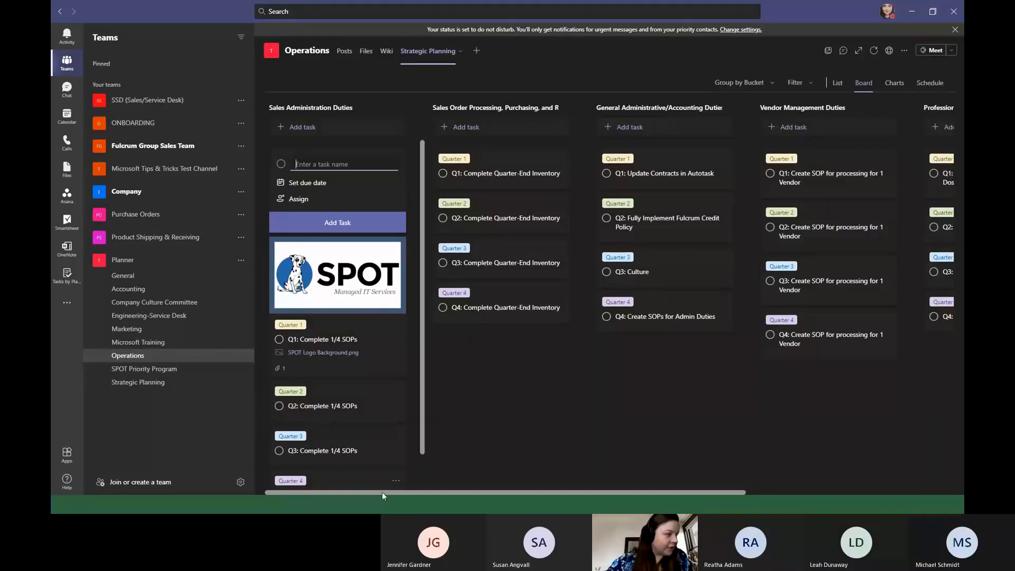
left_click_drag(382, 492, 662, 489)
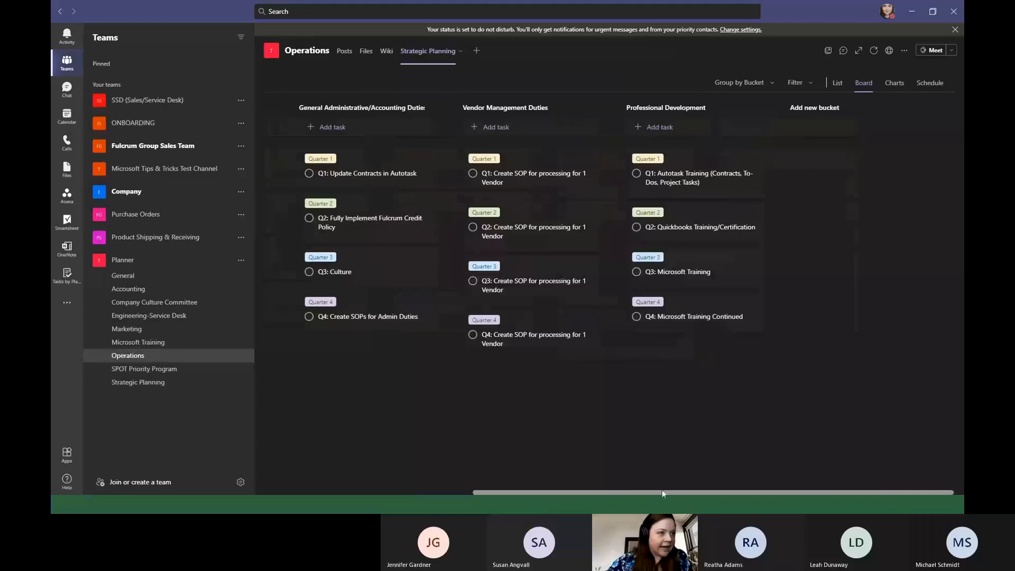
Filter the Strategic Planning board by tasks due Today, and replace that due filter with Future.
left_click(803, 83)
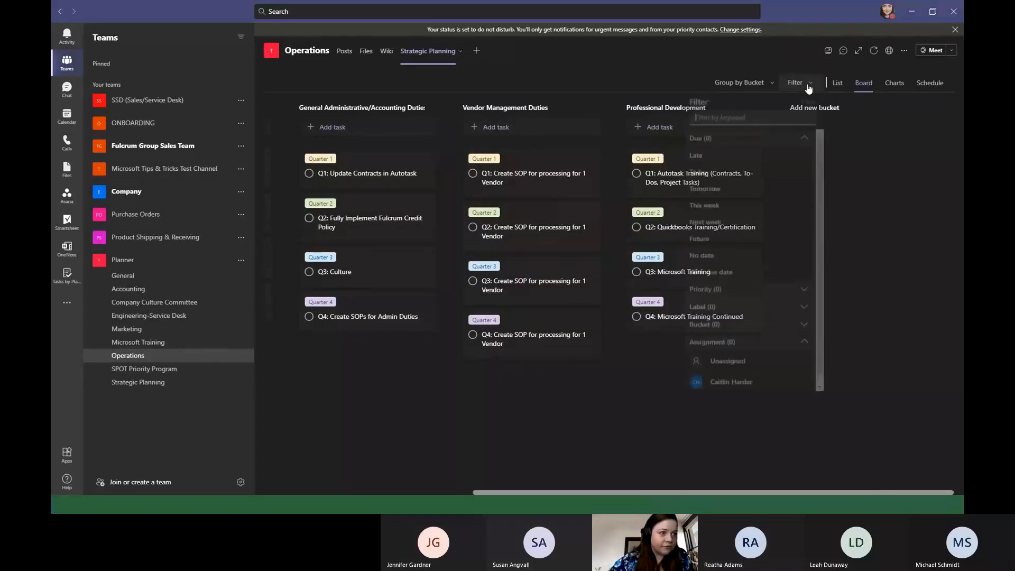
left_click(745, 173)
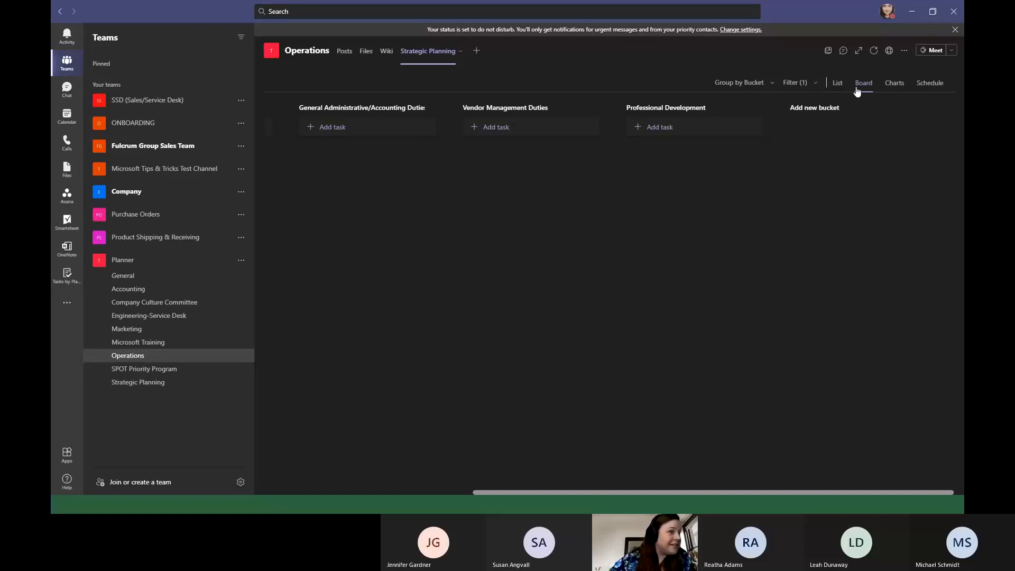
left_click(795, 83)
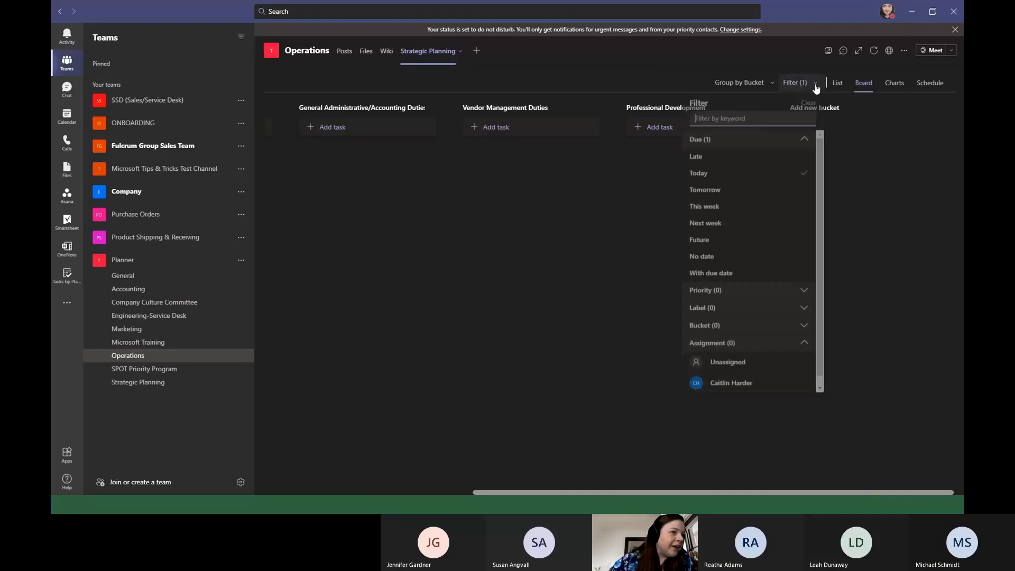
left_click(732, 242)
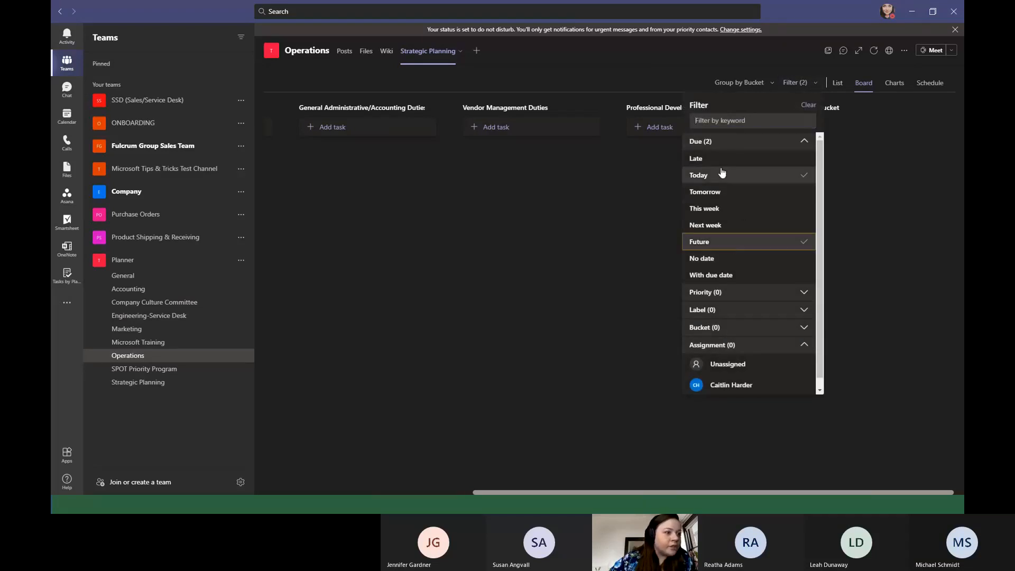
left_click(732, 175)
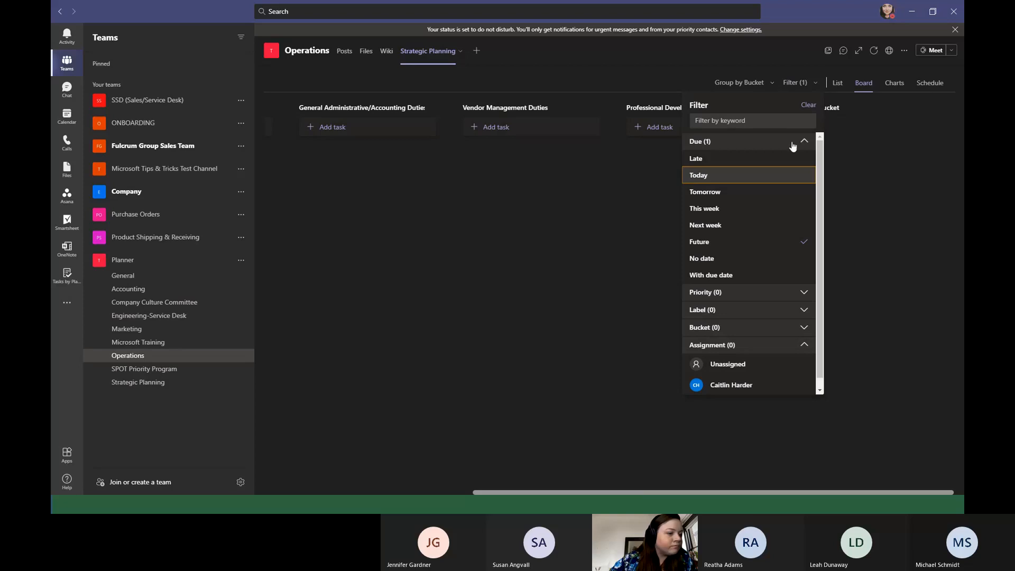
Expand the board's label filter and look through the available label options.
scroll(738, 328, "down", 1)
left_click(732, 300)
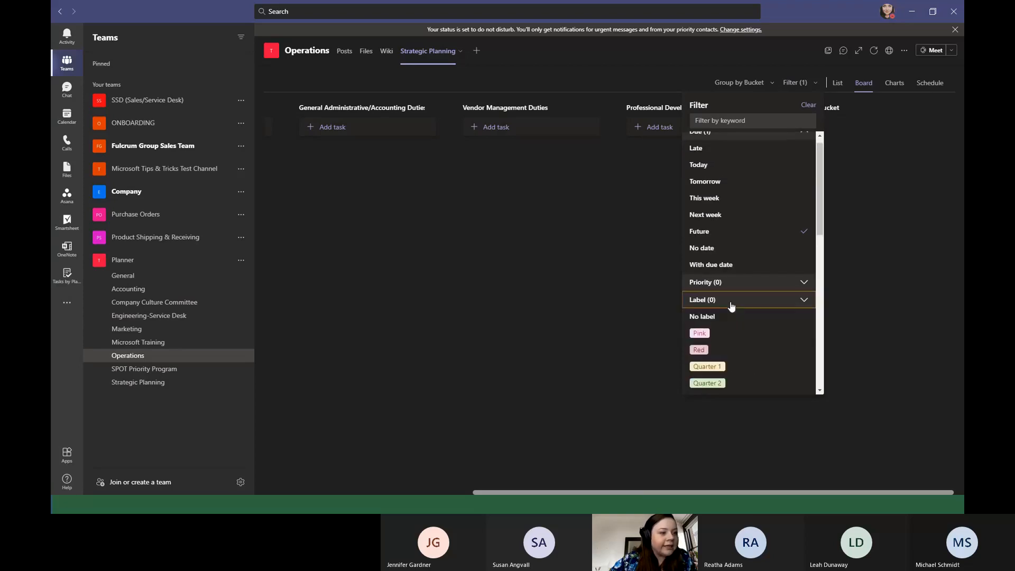
scroll(747, 345, "down", 4)
scroll(747, 344, "down", 2)
scroll(735, 265, "up", 5)
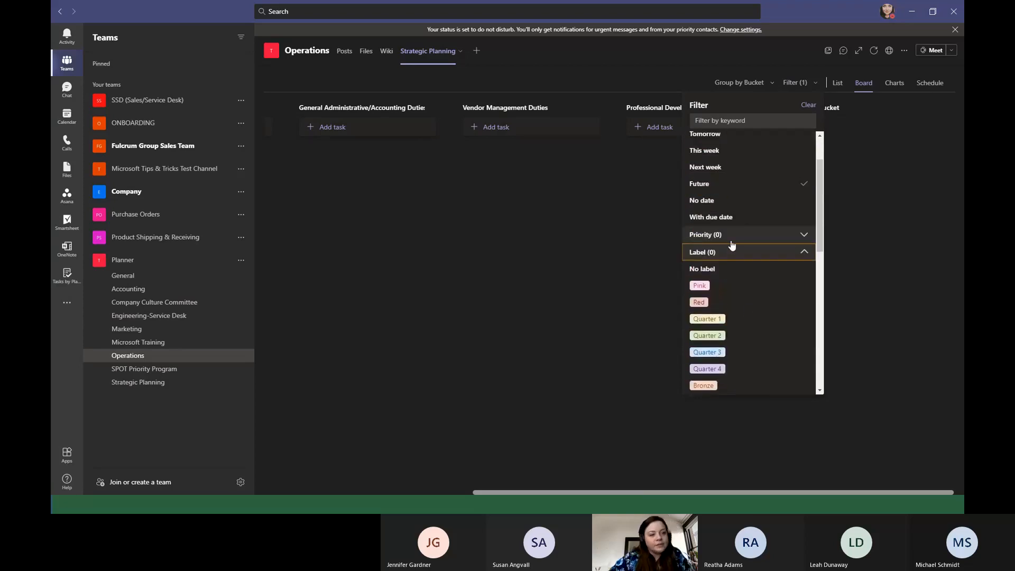
scroll(741, 314, "down", 5)
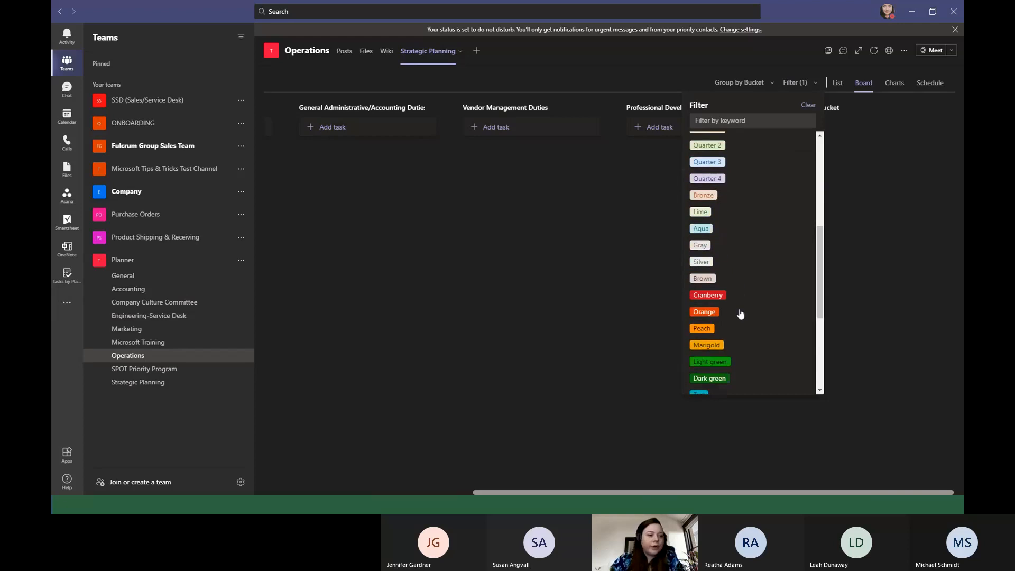
Look through the remaining label filters and the grouping options for the Strategic Planning board.
scroll(720, 235, "down", 4)
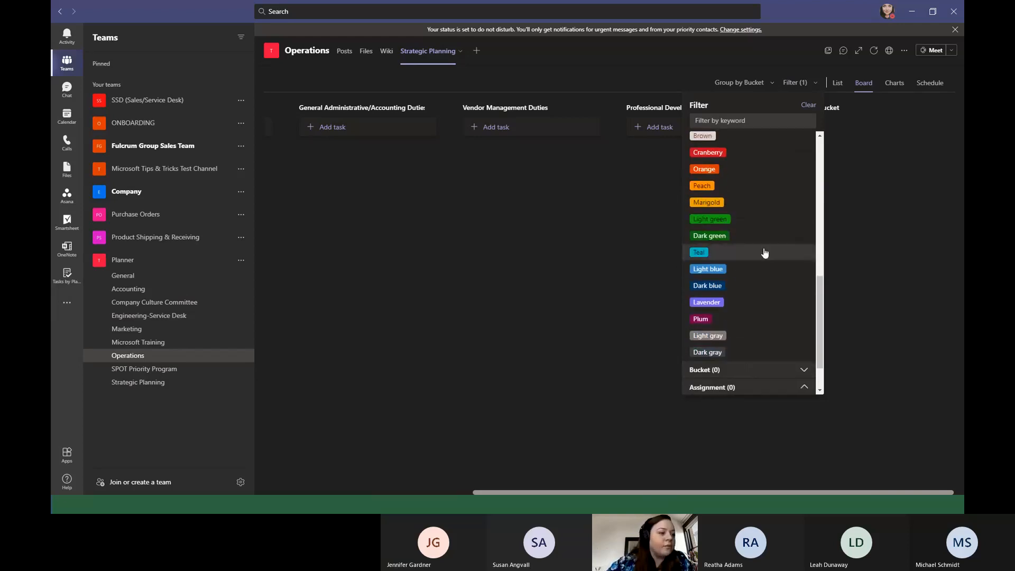
scroll(750, 298, "up", 10)
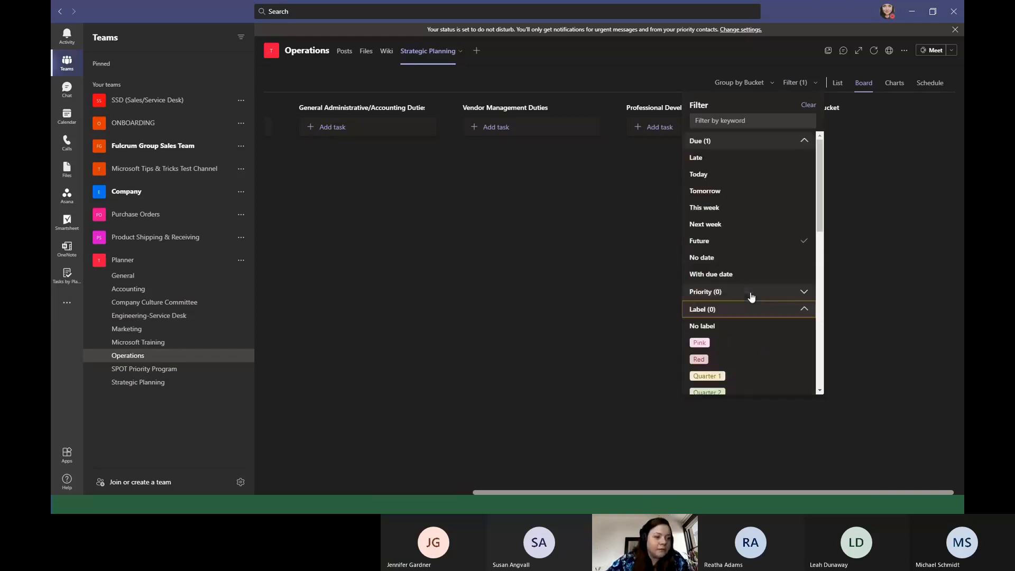
left_click(809, 87)
left_click(755, 90)
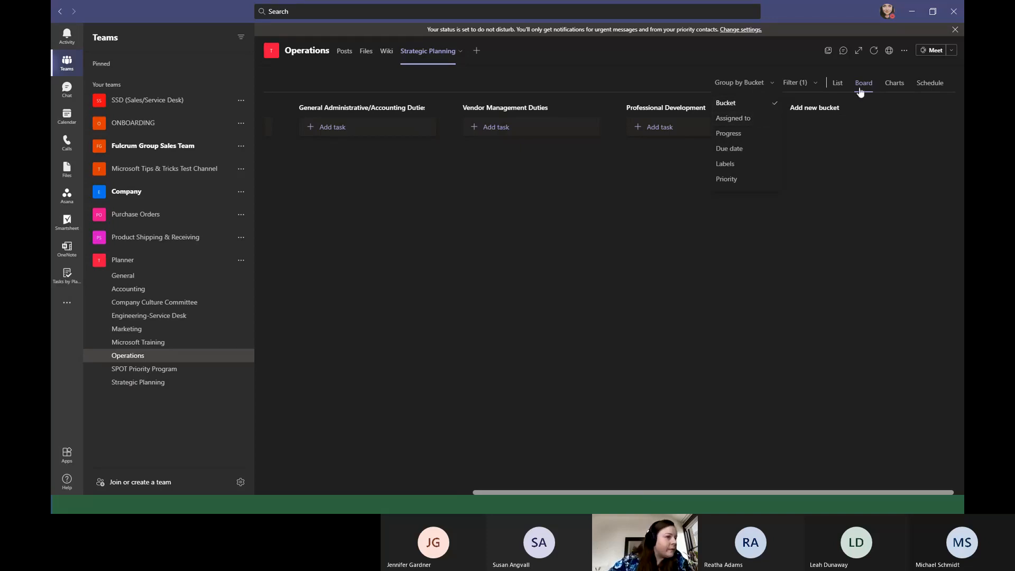
View the Strategic Planning plan as a list with its new task row, and look over its charts.
left_click(831, 84)
left_click(837, 84)
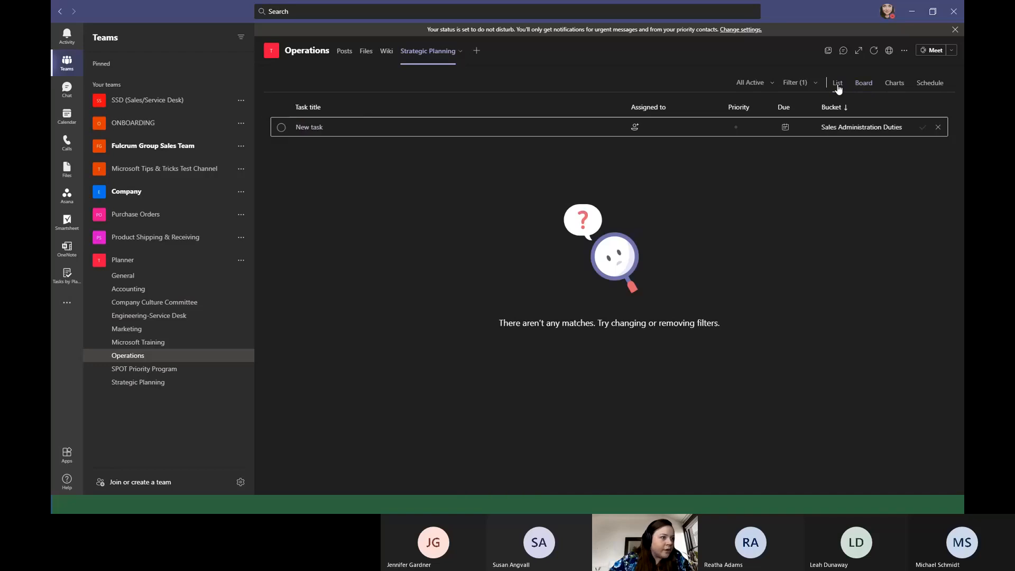
left_click(348, 127)
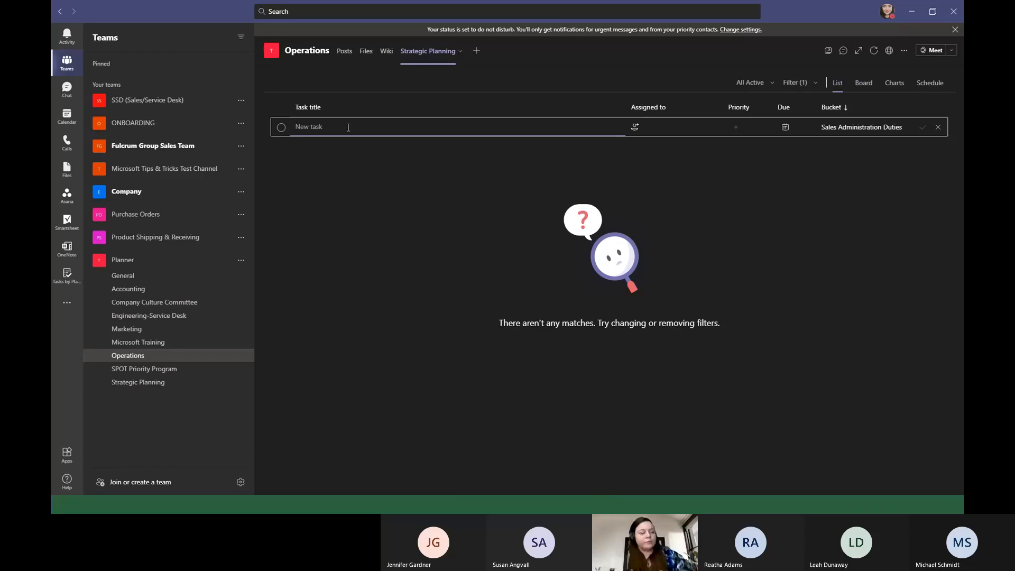
left_click(894, 83)
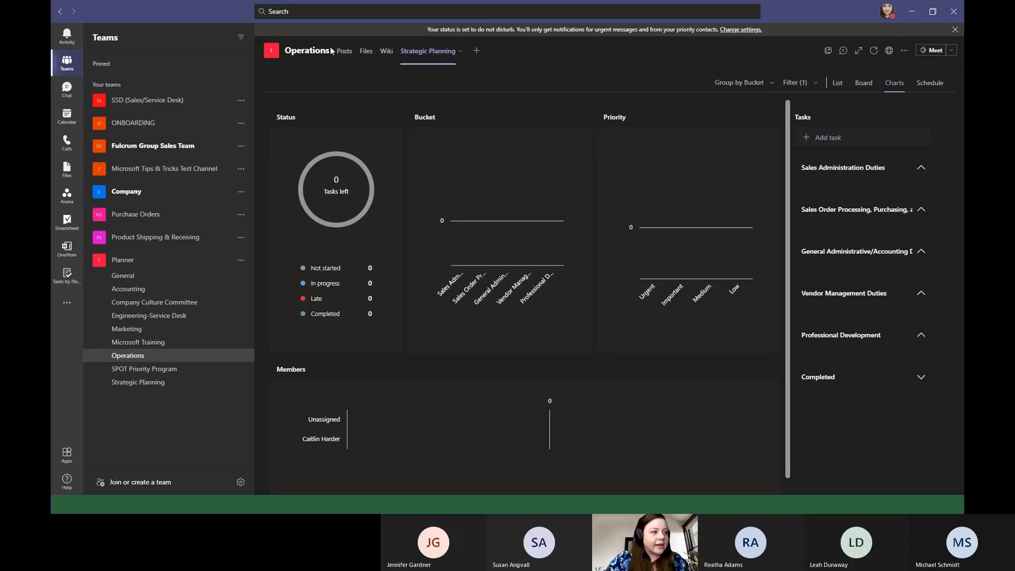
scroll(567, 213, "down", 1)
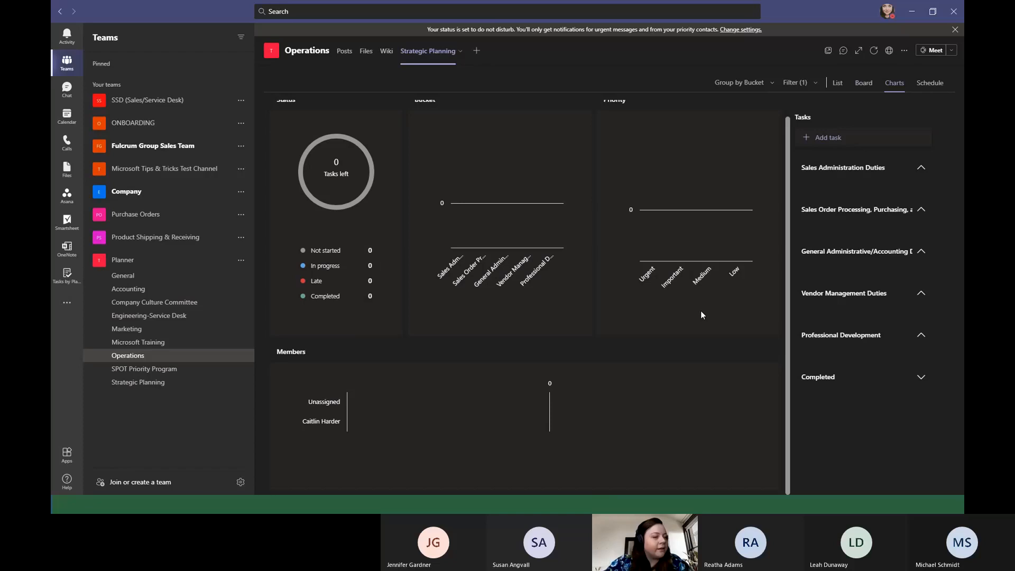
Show the plan's schedule and open the tab's conversation alongside it, ready for a reply.
left_click(921, 91)
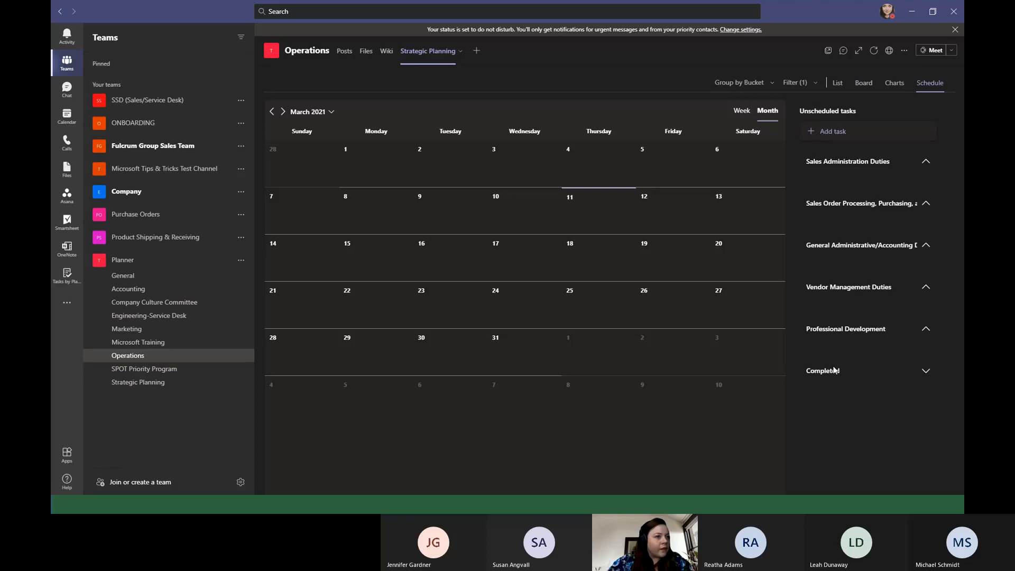
left_click(844, 50)
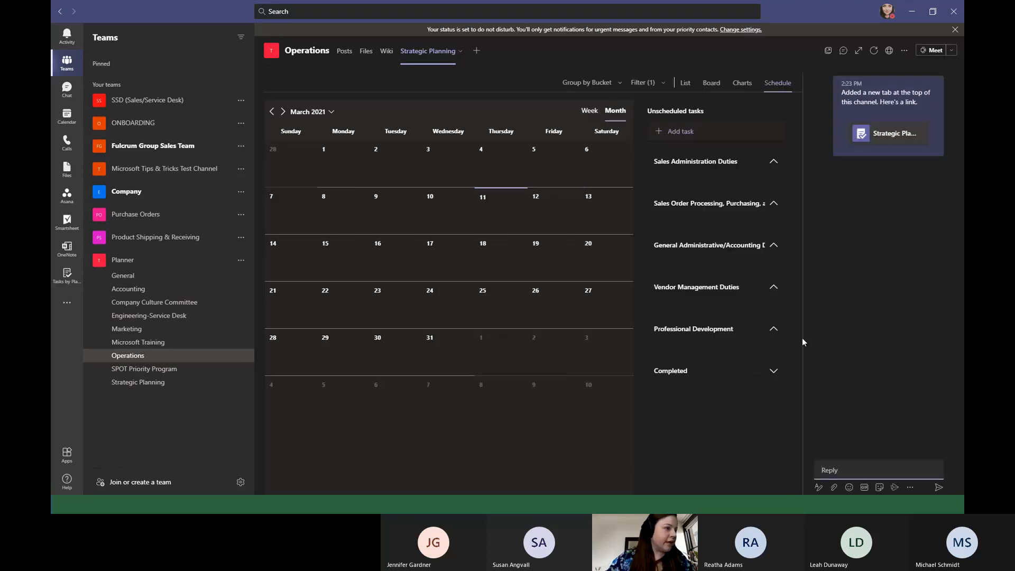
left_click(860, 472)
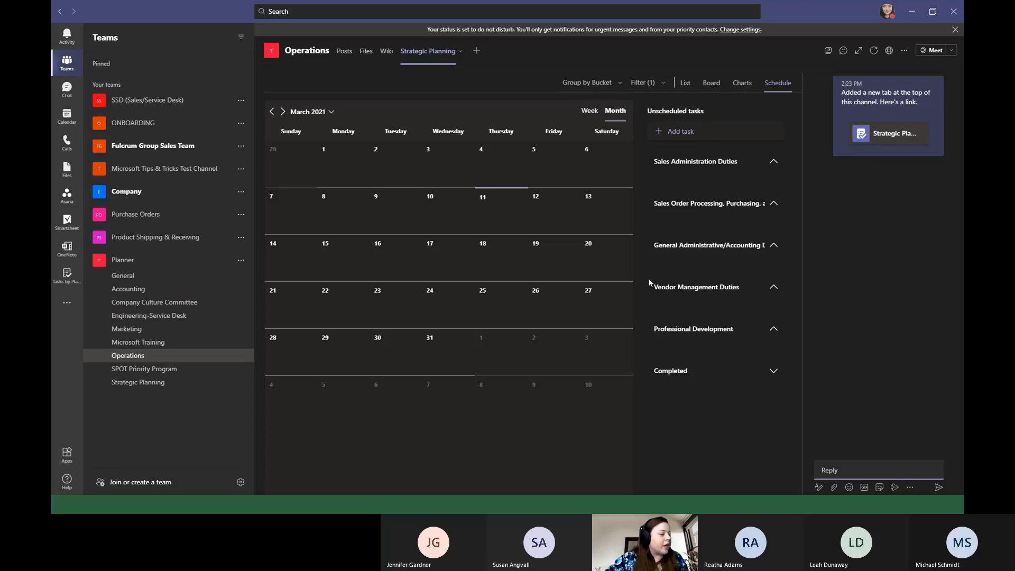
Create a public team from scratch named Test with the description "Test for Training".
left_click(174, 487)
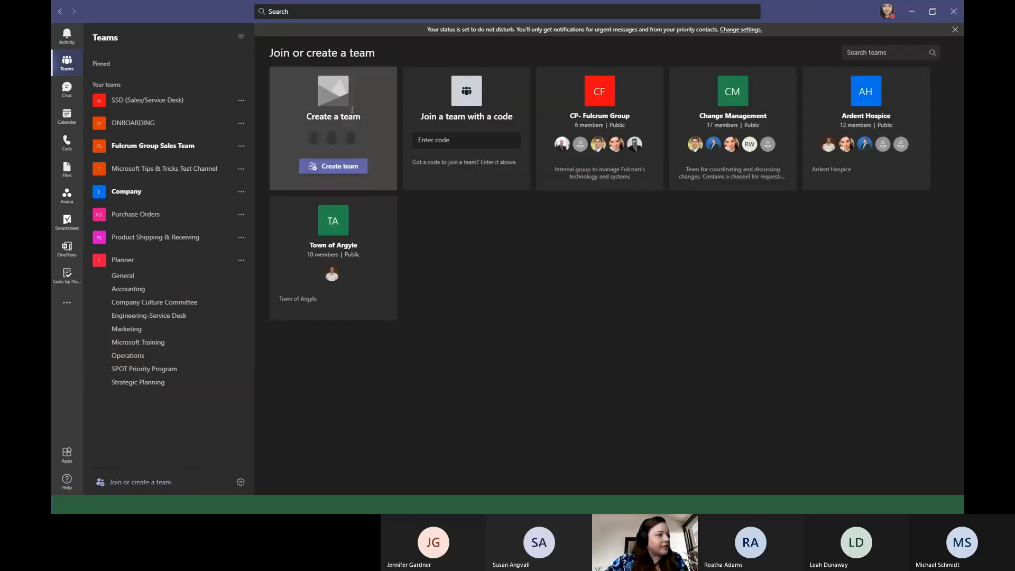
mouse_move(386, 300)
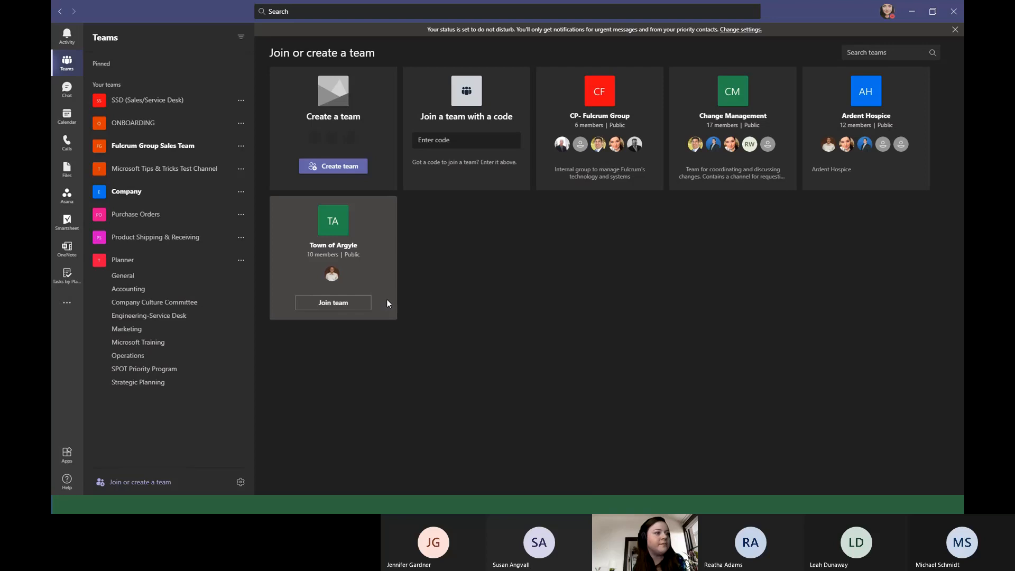
left_click(325, 165)
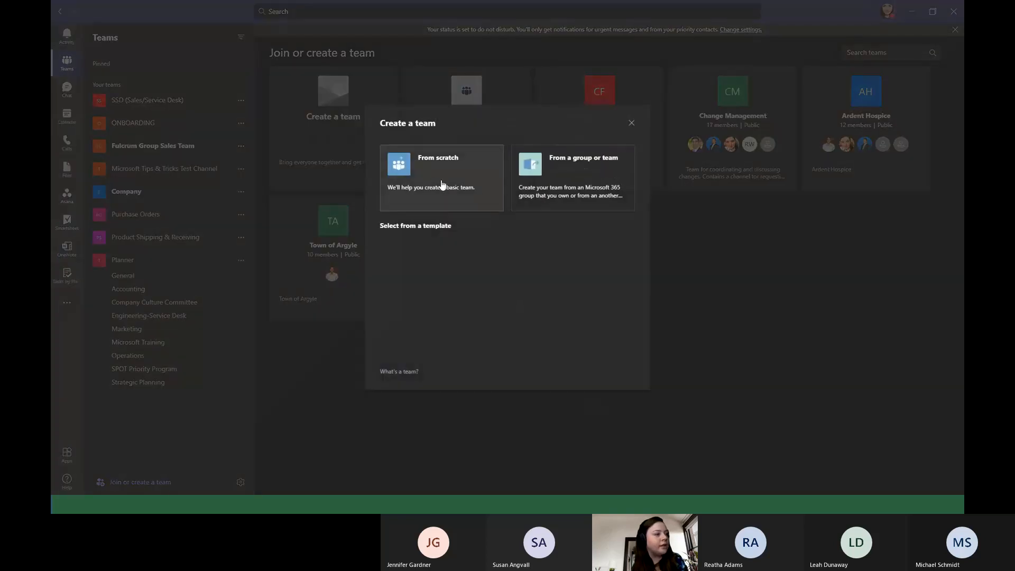
left_click(442, 184)
left_click(470, 210)
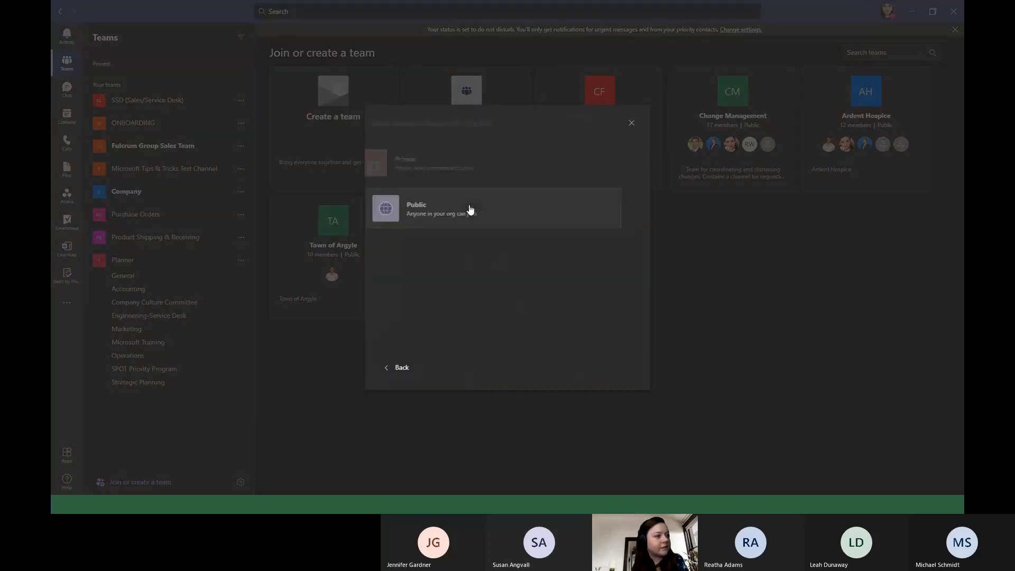
type("Test")
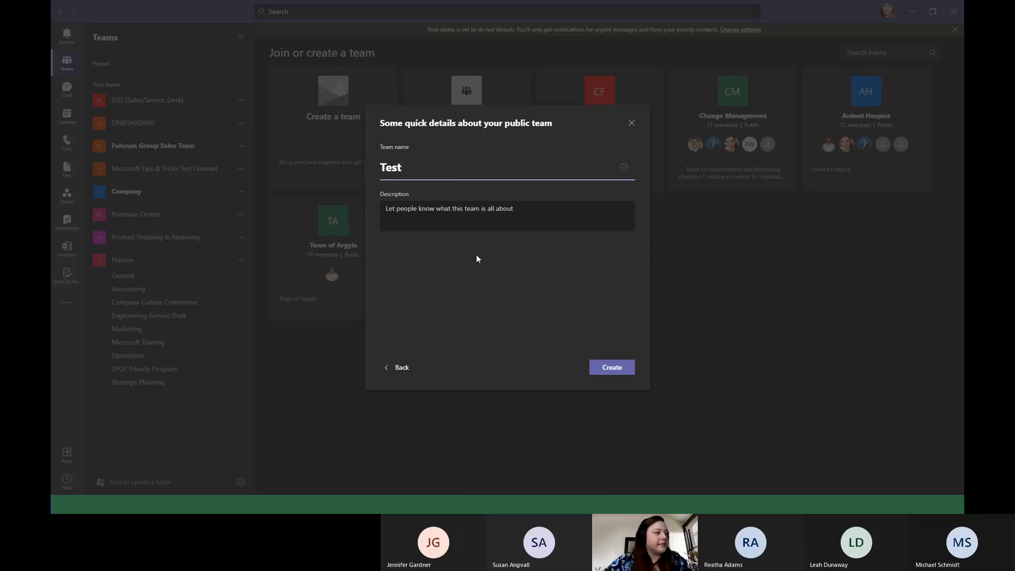
left_click(482, 219)
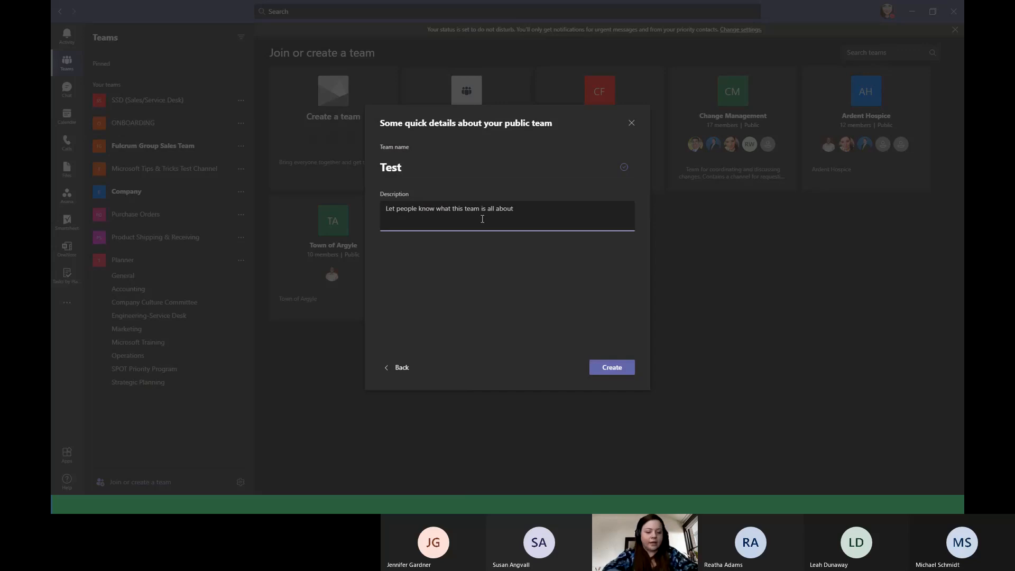
type("Test for")
type("Trainig")
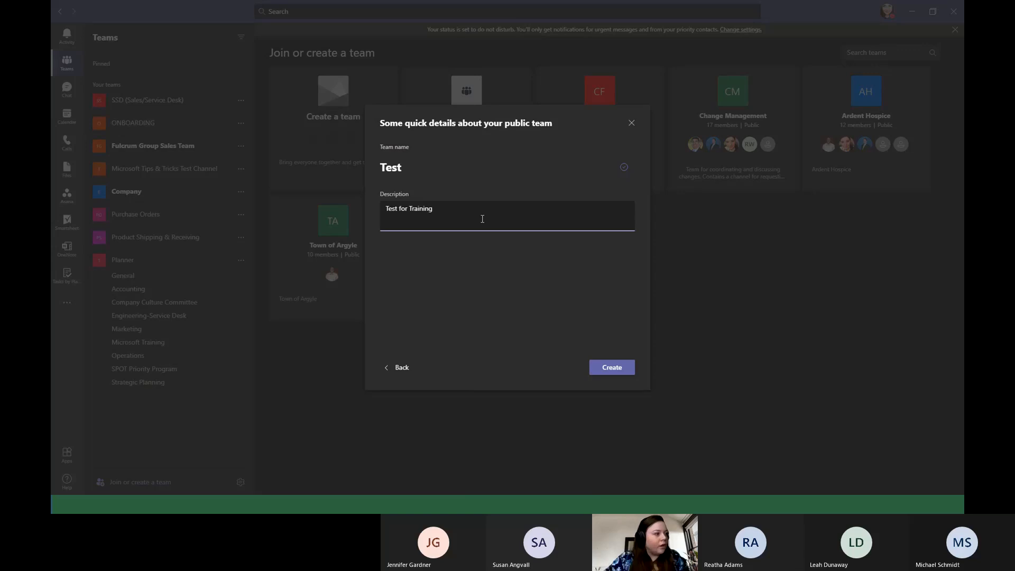
left_click(616, 370)
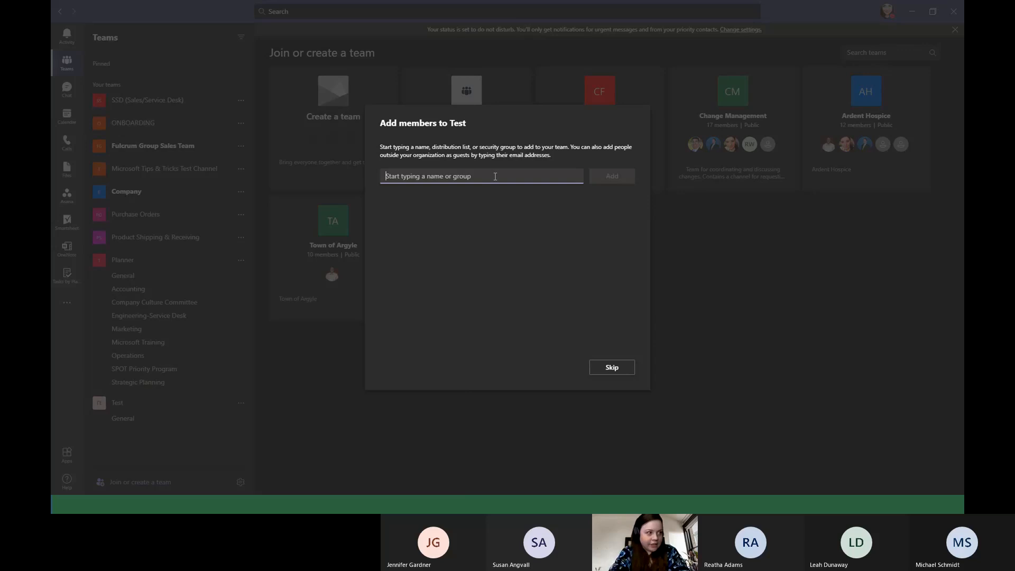
Add two colleagues, the IT Service Coordinator and an Inside Sales Associate, as members of the Test team.
type("jenn")
key("Return")
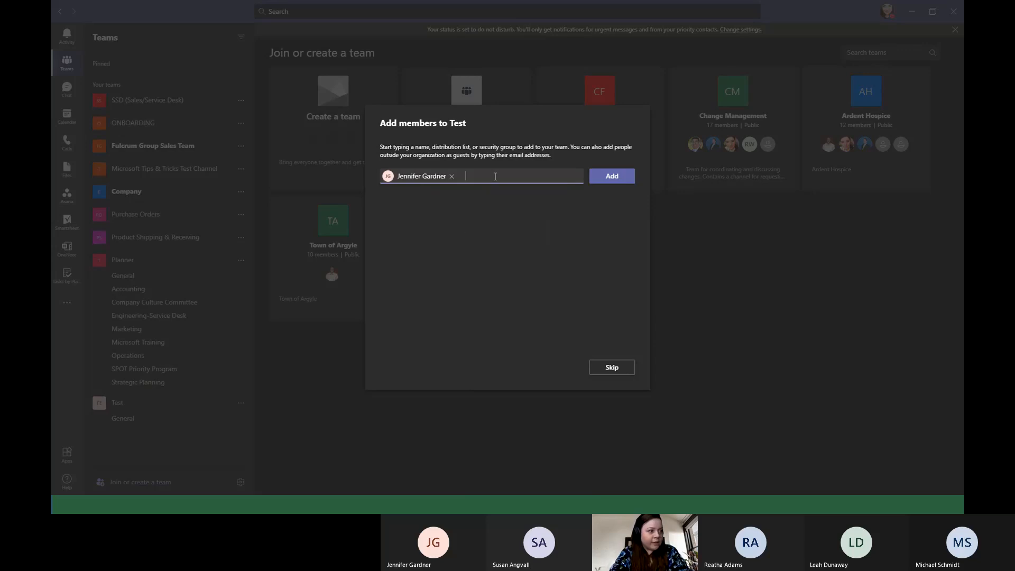
type("ard")
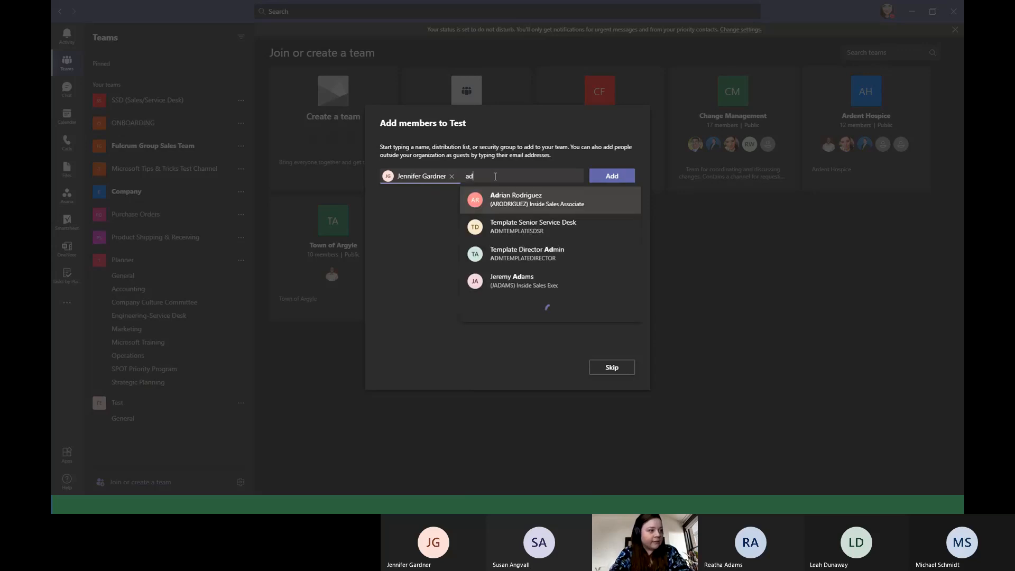
key("Return")
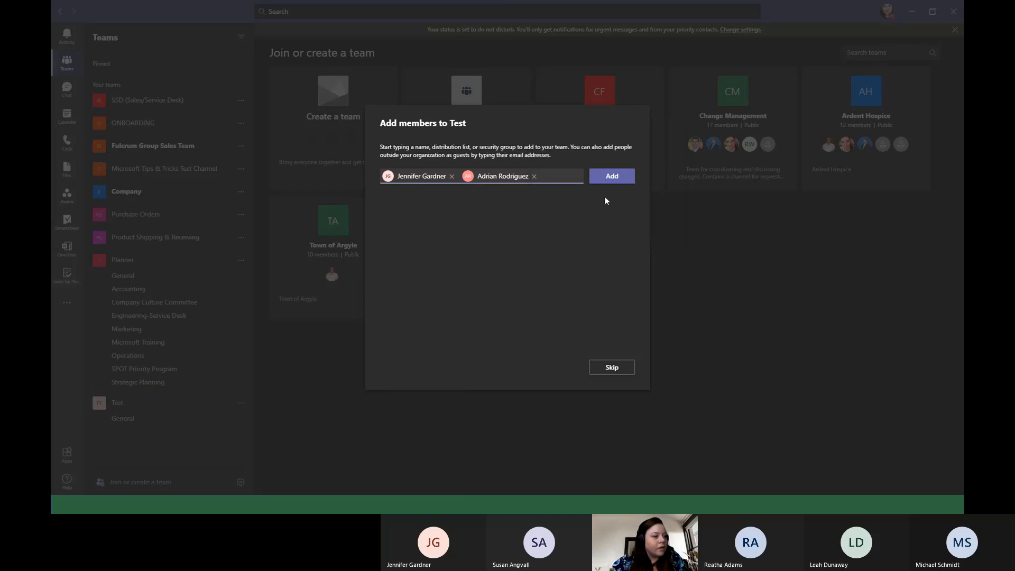
left_click(612, 176)
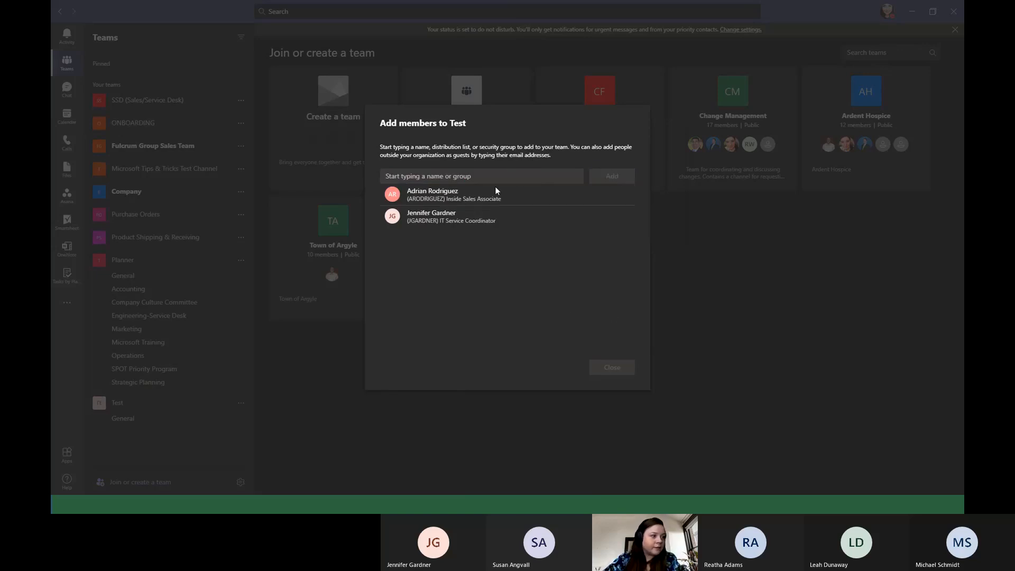
Check the role choices for the Inside Sales Associate, keep the Member role, and finish adding members.
left_click(607, 195)
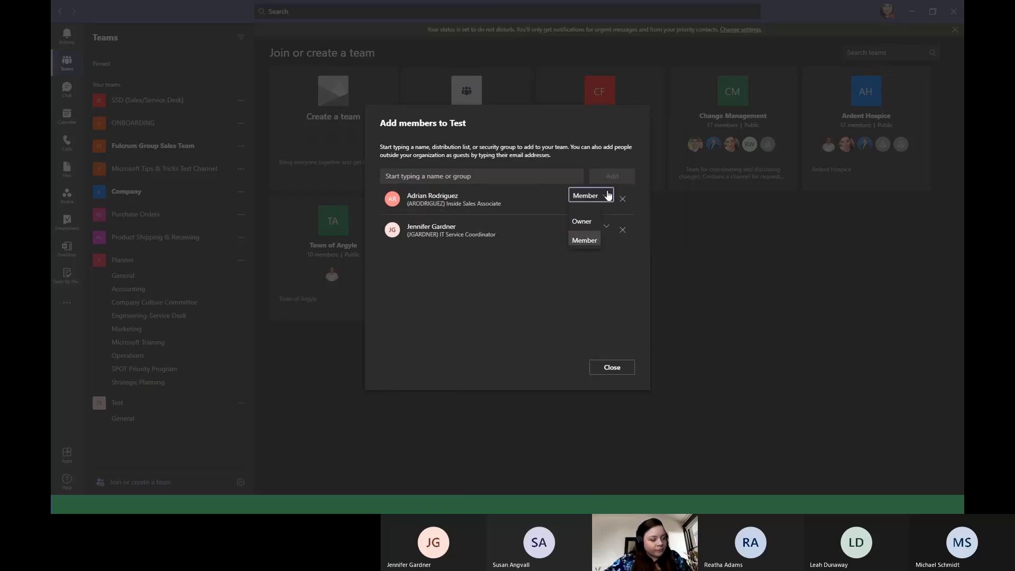
left_click(608, 195)
left_click(611, 200)
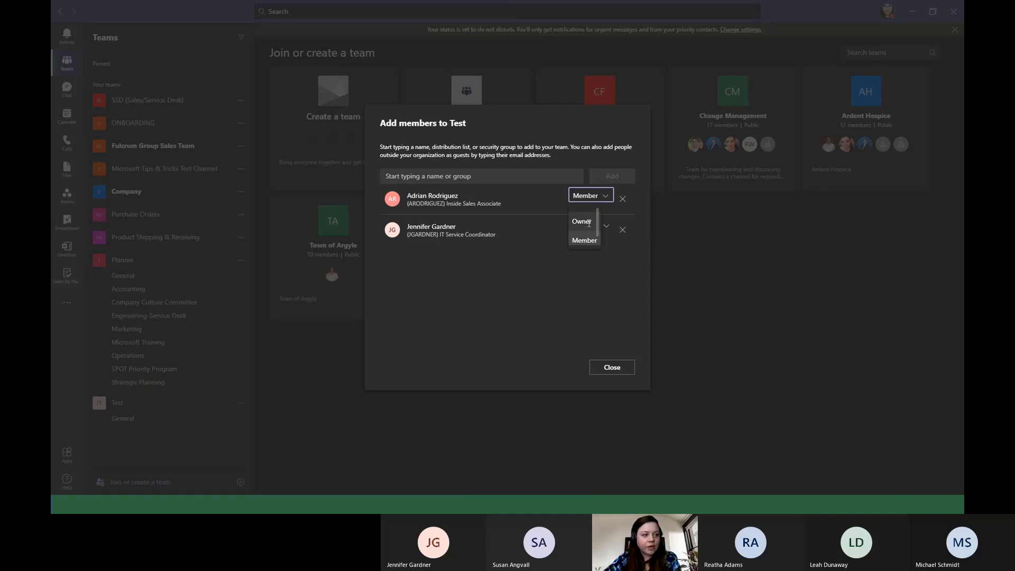
left_click(603, 197)
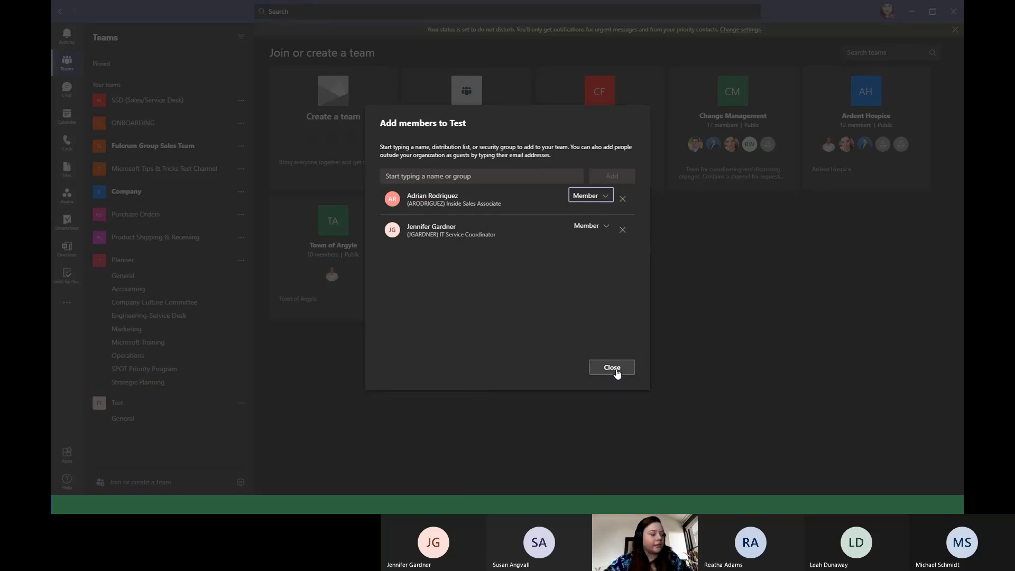
left_click(614, 372)
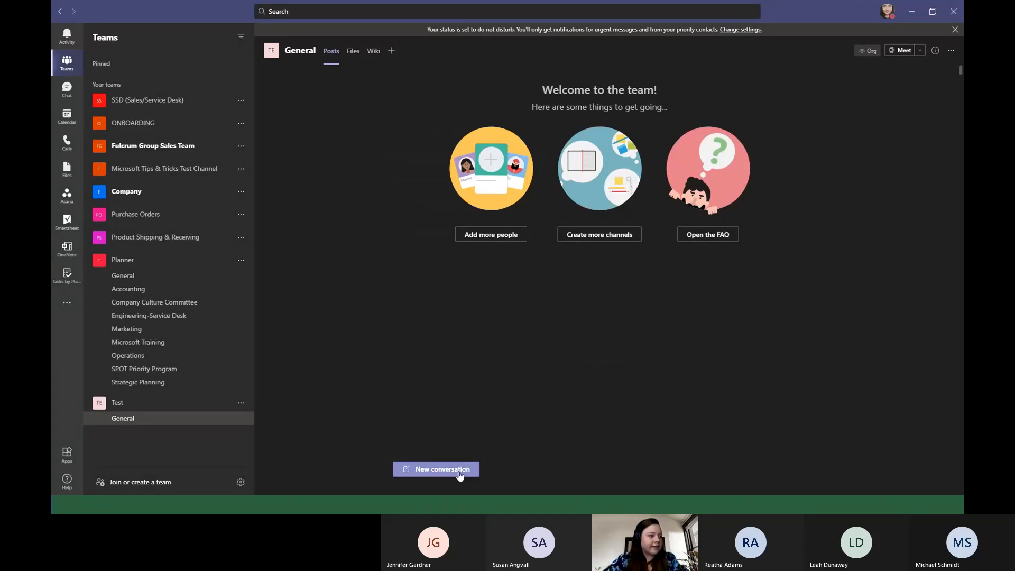
Add a Tasks by Planner and To Do tab to the General channel, creating a new plan named Test.
left_click(392, 50)
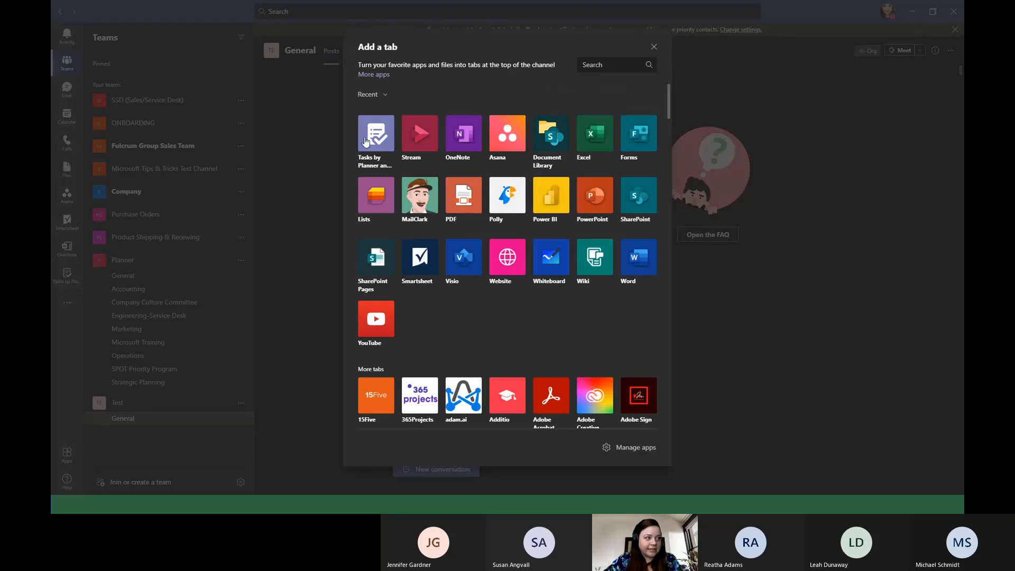
left_click(365, 141)
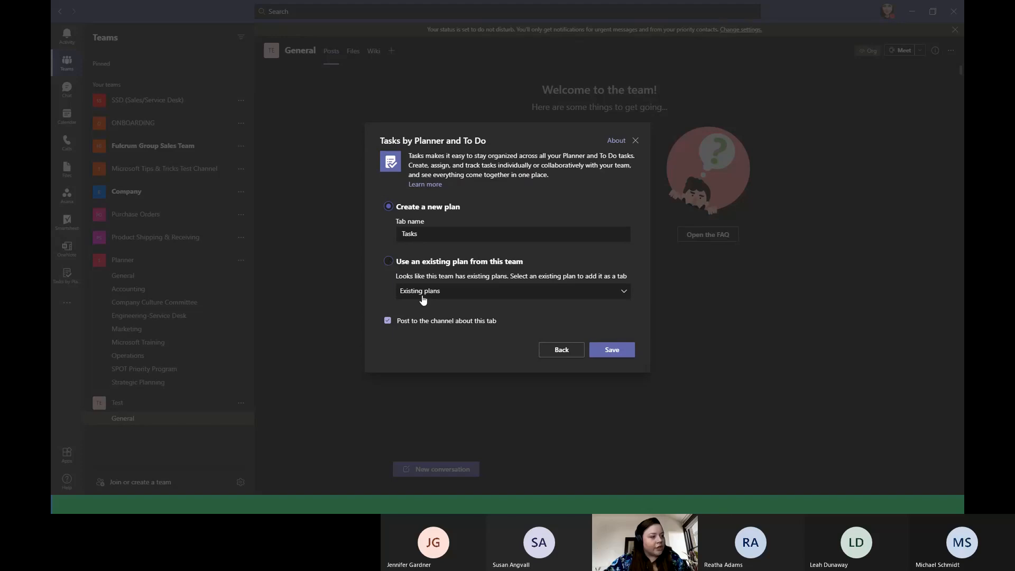
left_click(427, 232)
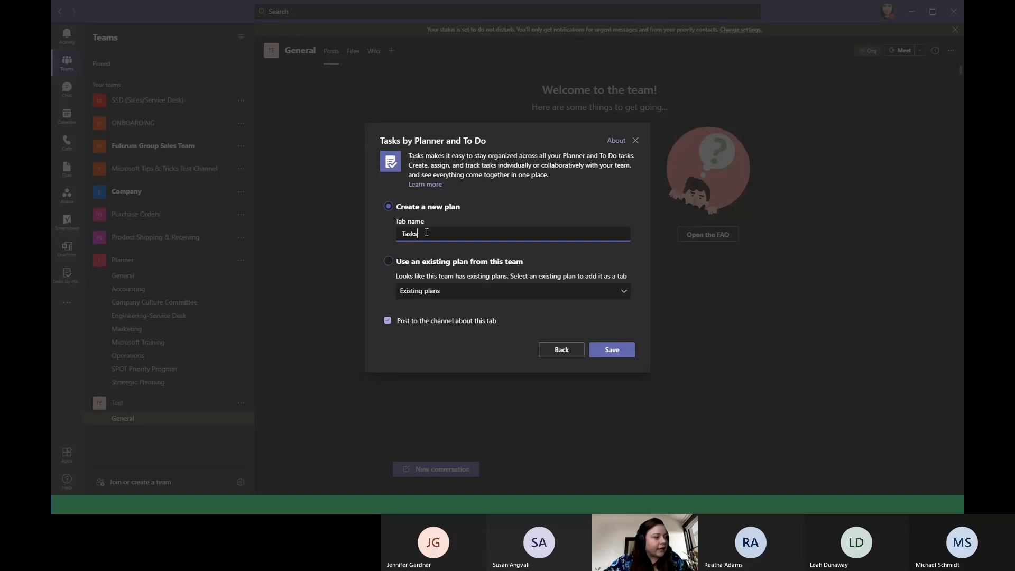
type("Test")
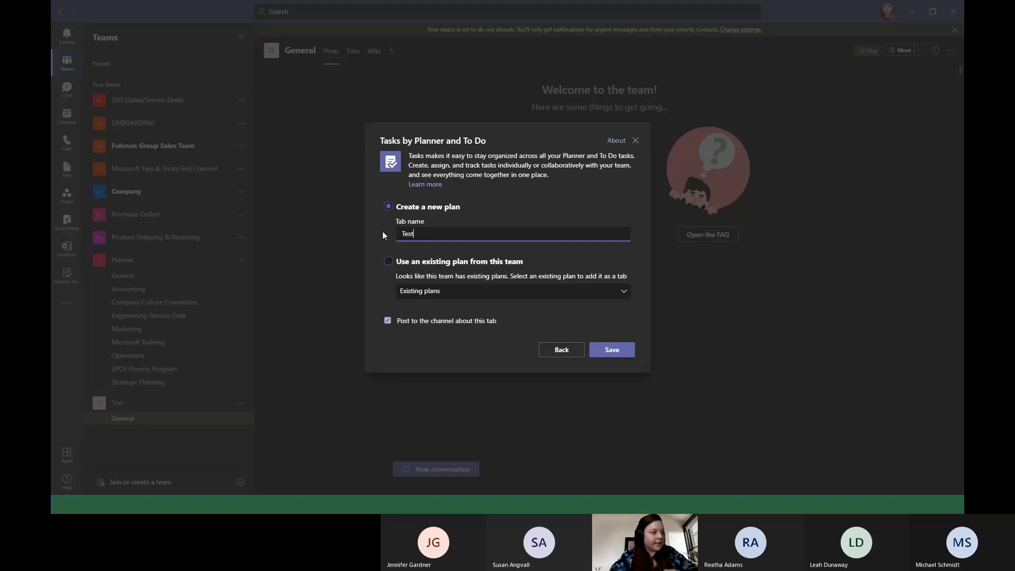
left_click(609, 349)
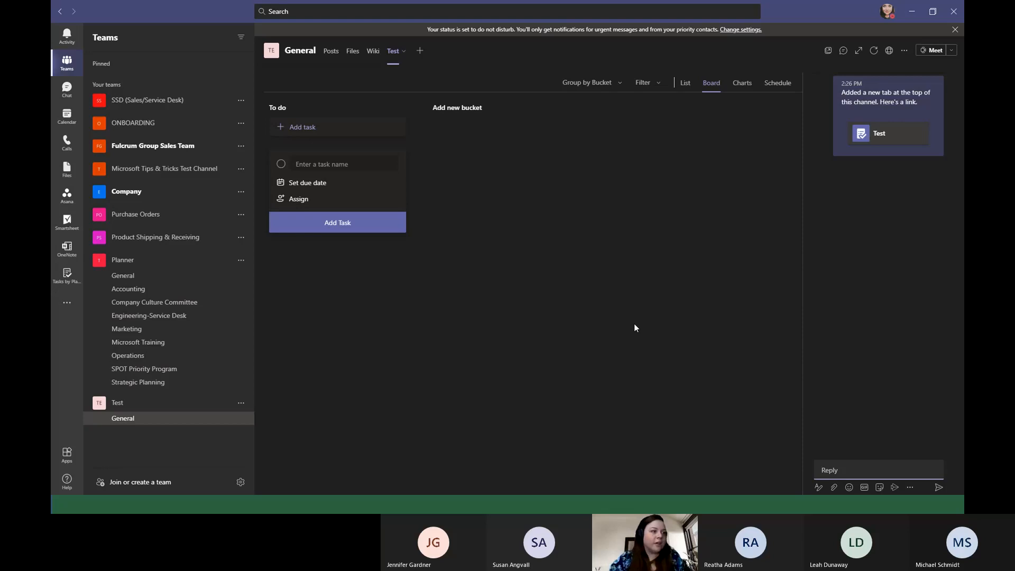
Add a task named Quotes to the To do bucket, assigned to the first suggested member and due 03/11.
left_click(299, 199)
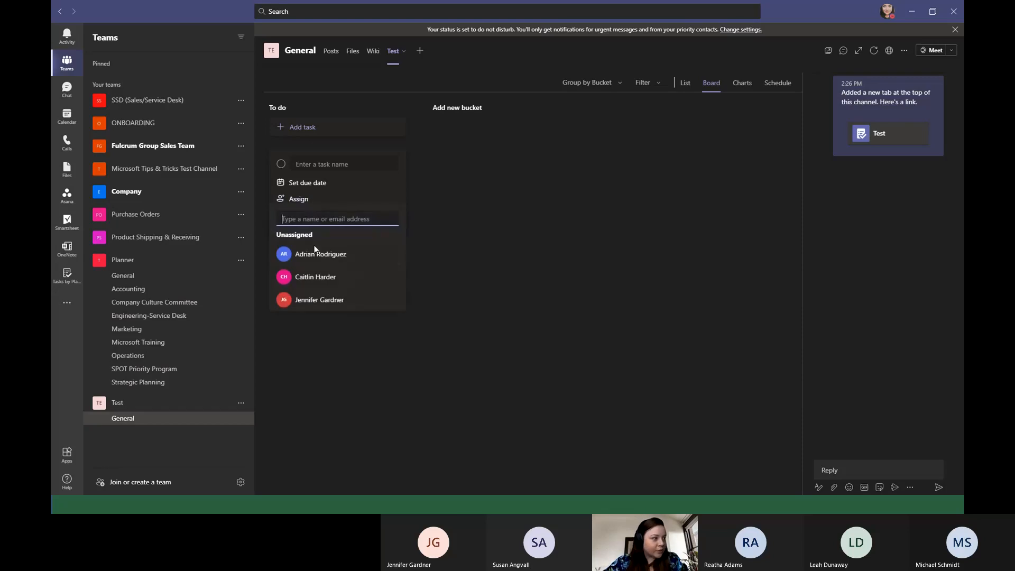
left_click(316, 255)
left_click(317, 184)
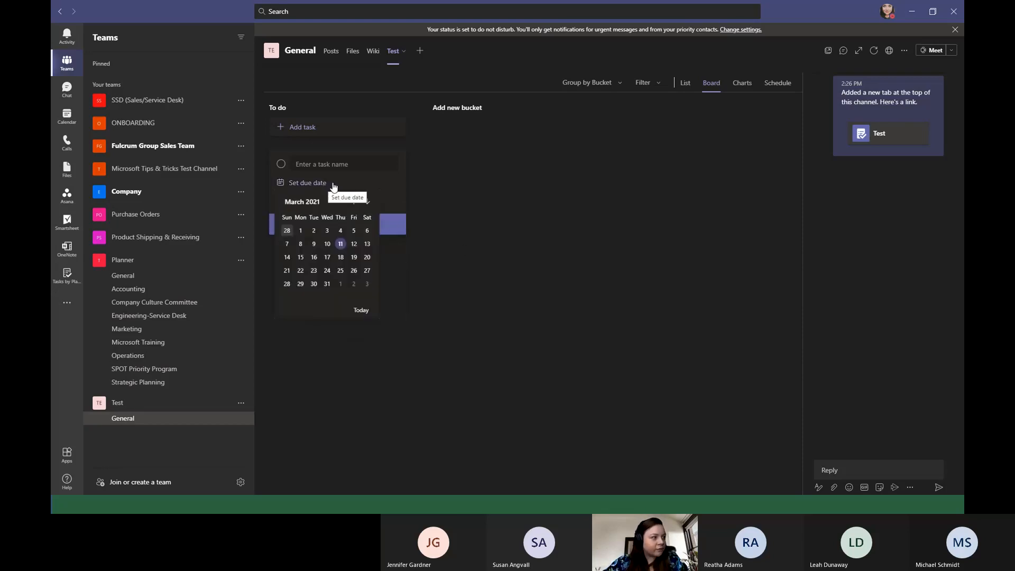
left_click(341, 244)
left_click(337, 165)
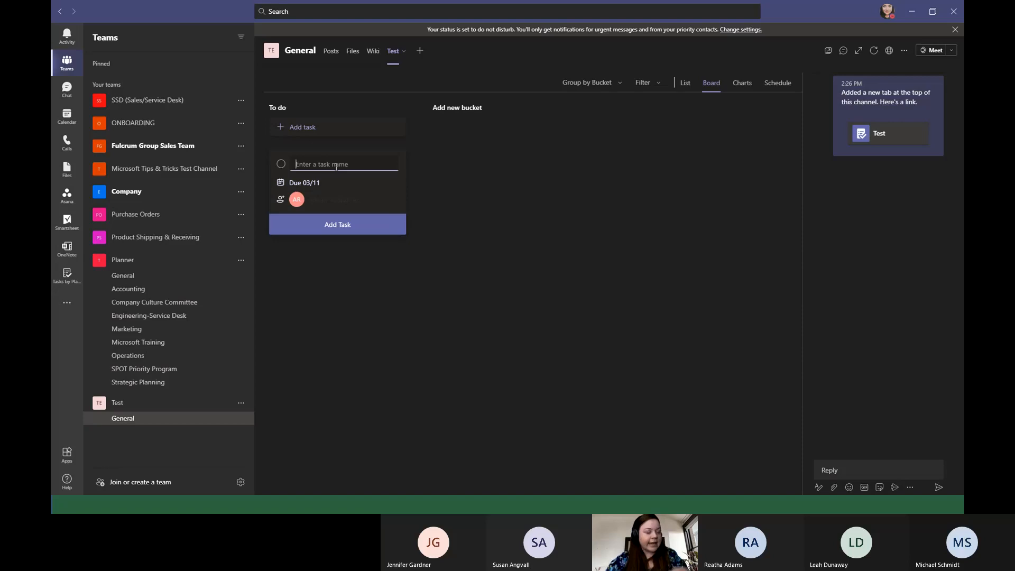
type("Quotes")
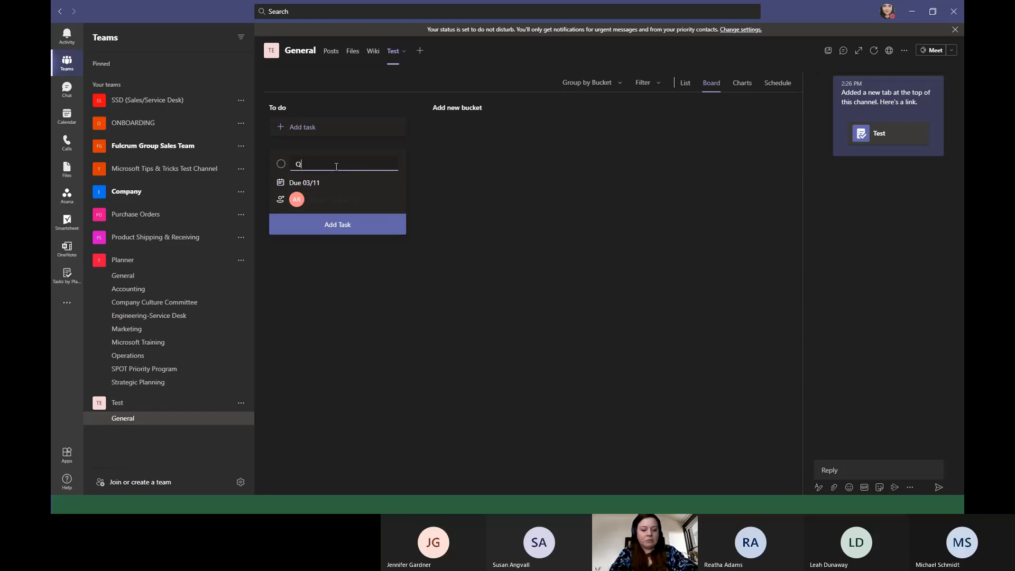
key("Return")
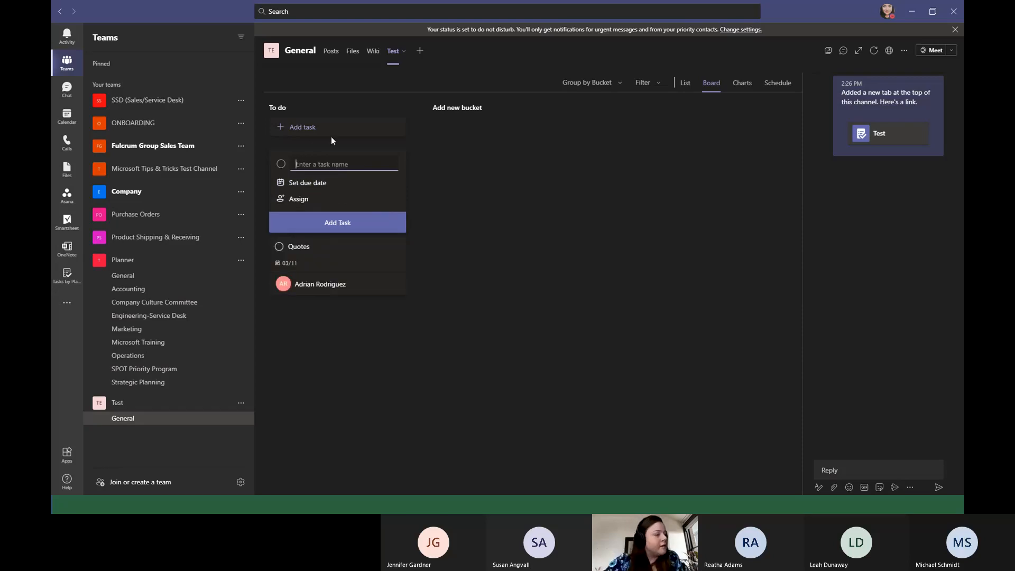
left_click(326, 255)
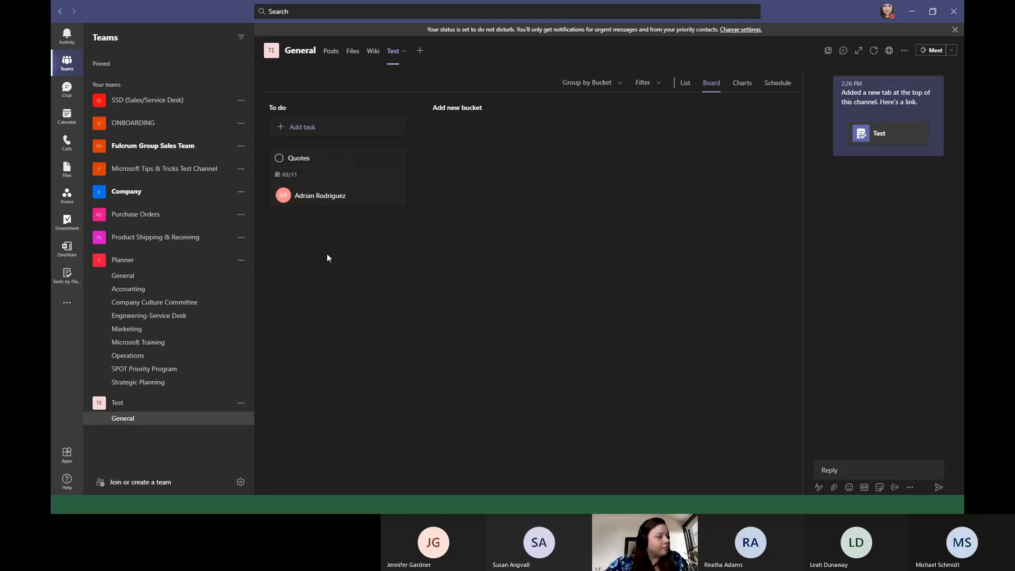
Open the Quotes task, review its detail fields down to the comments, and close it.
left_click(328, 169)
scroll(352, 160, "down", 2)
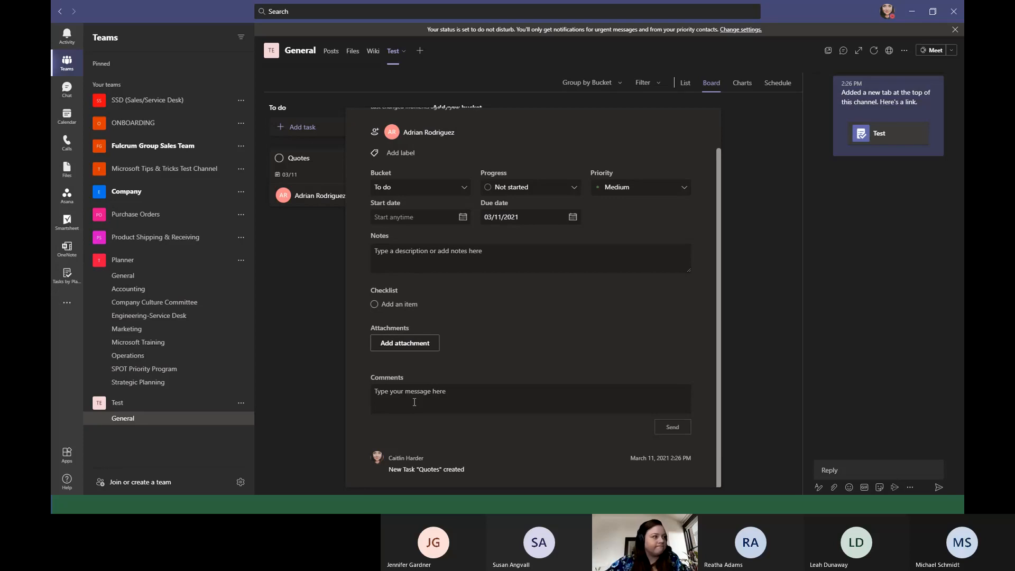
left_click(296, 401)
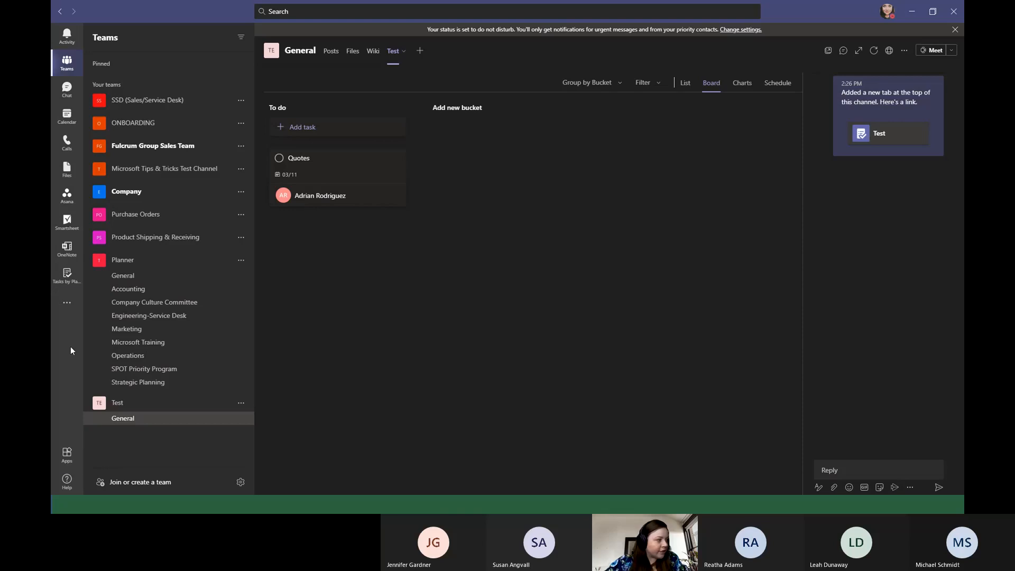
Unpin the Tasks by Planner and To Do app and reopen it from the recent apps.
right_click(65, 283)
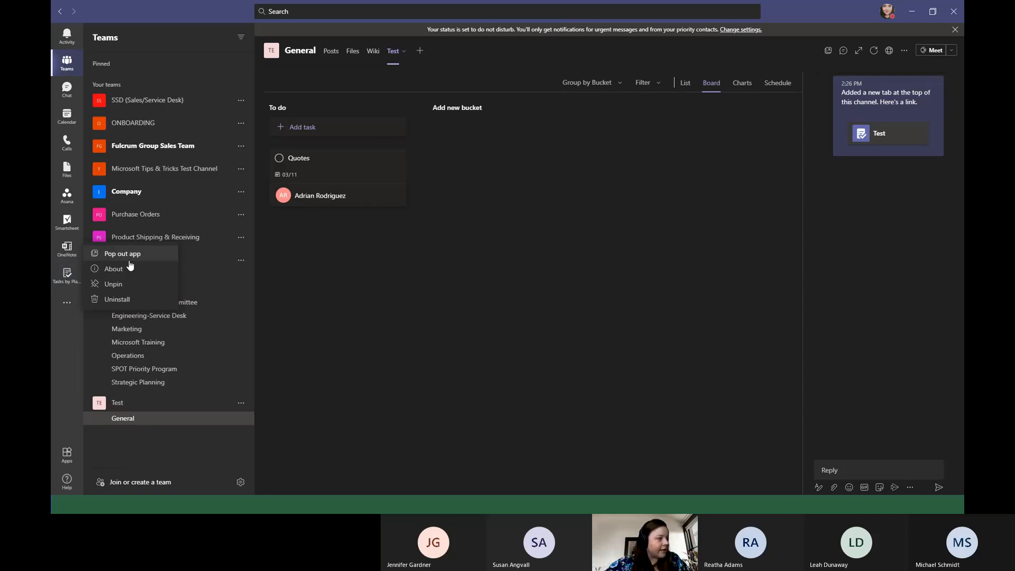
left_click(127, 282)
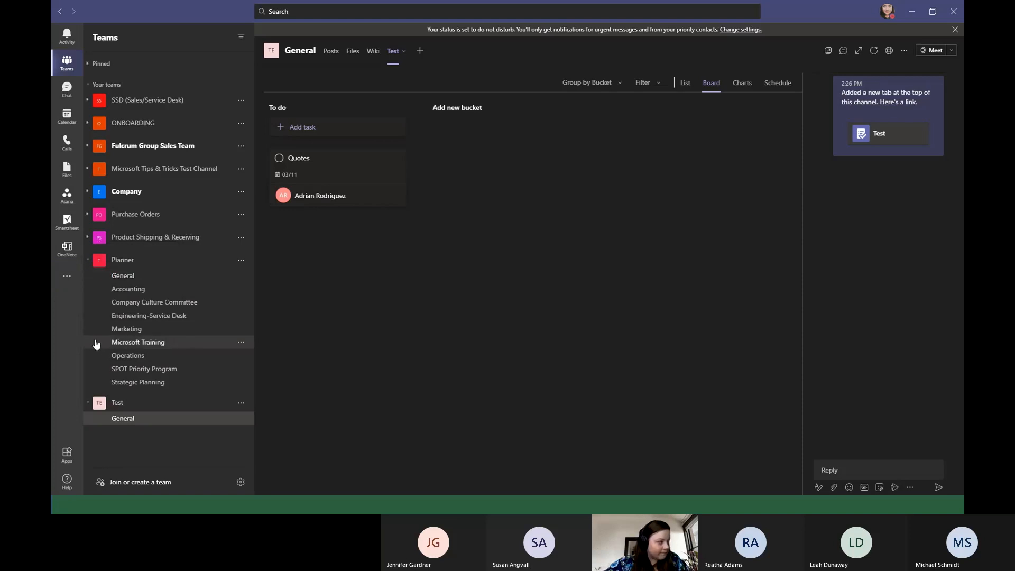
left_click(70, 278)
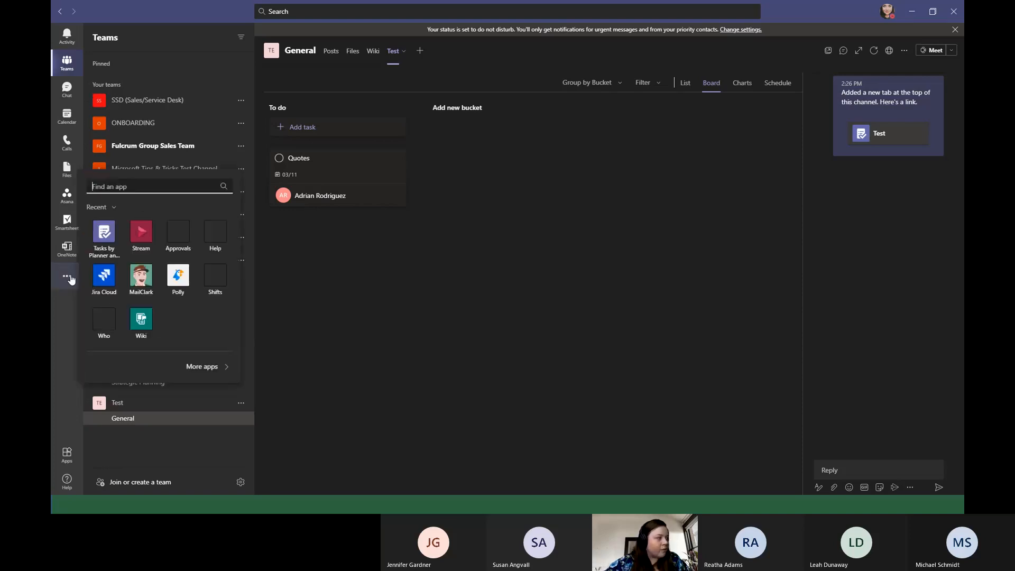
left_click(103, 232)
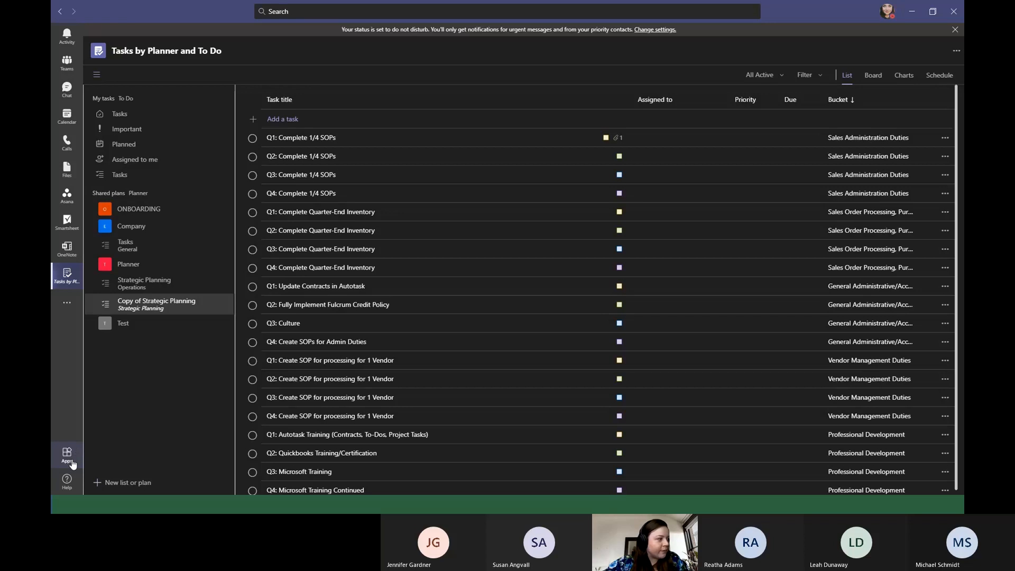
Look at the recent apps and the full app catalog, and return to Tasks by Planner and To Do.
left_click(68, 305)
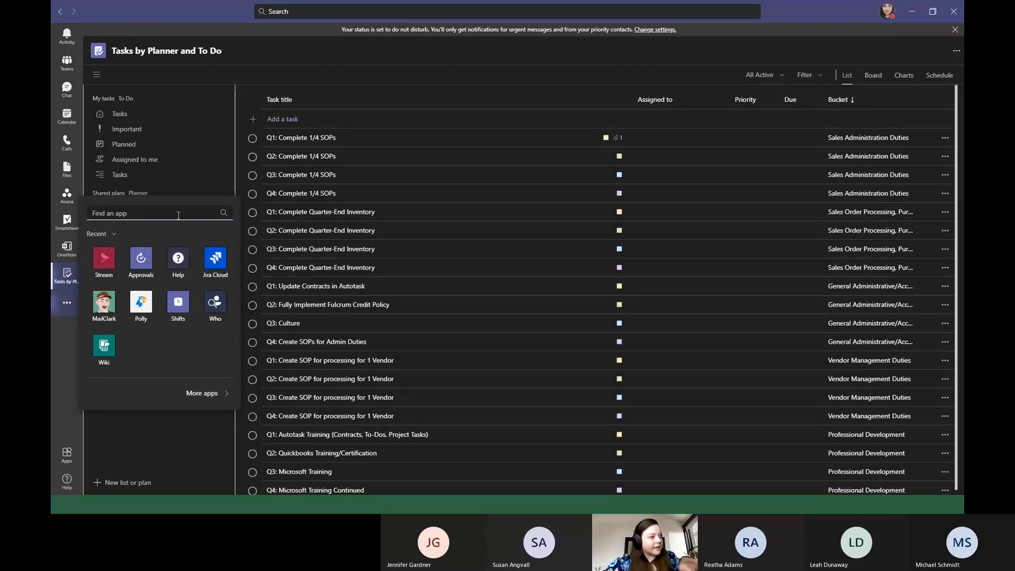
left_click(75, 459)
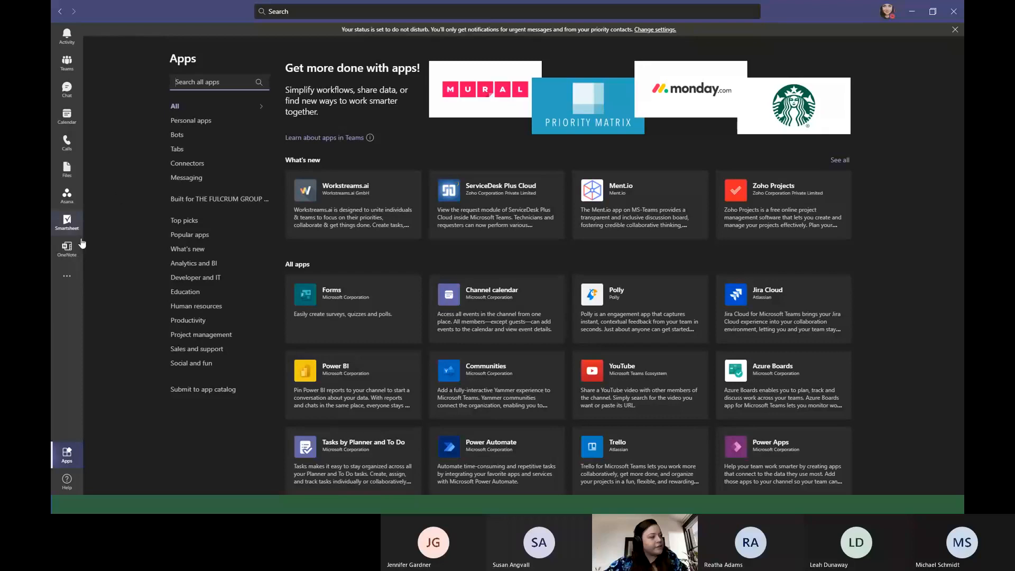
left_click(68, 283)
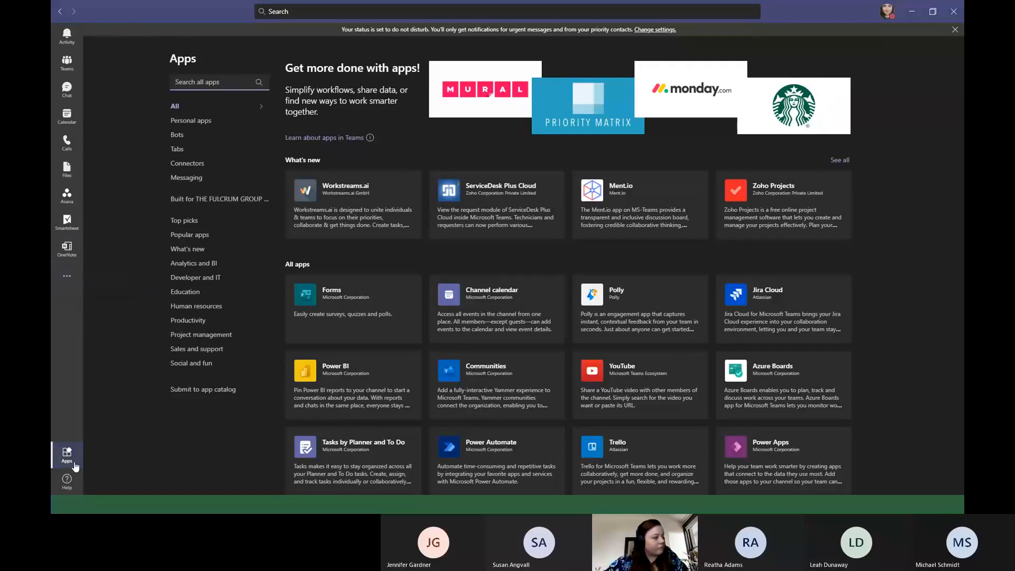
left_click(105, 232)
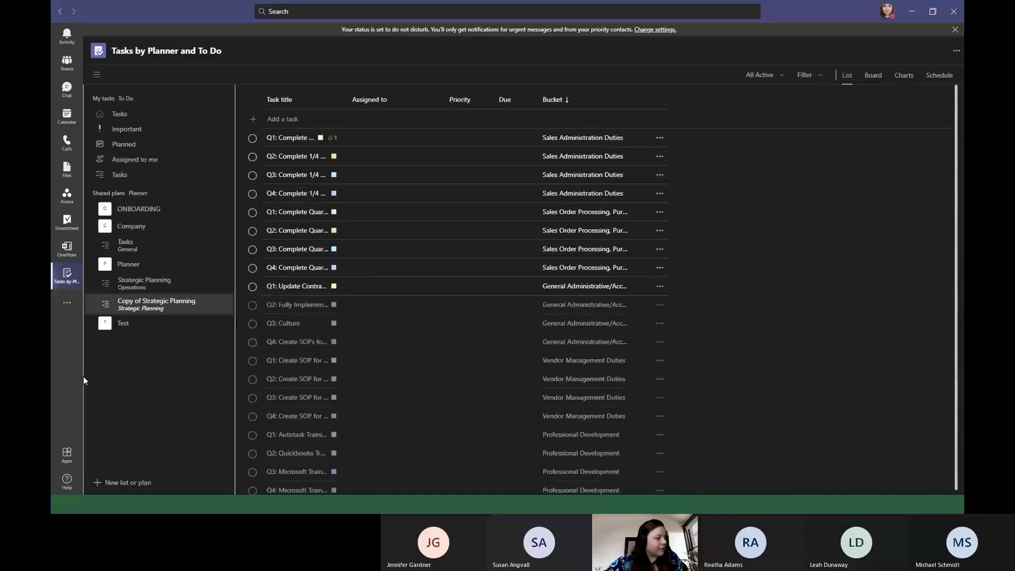
Pin the Tasks by Planner and To Do app and move it directly above Teams in the app order.
right_click(73, 279)
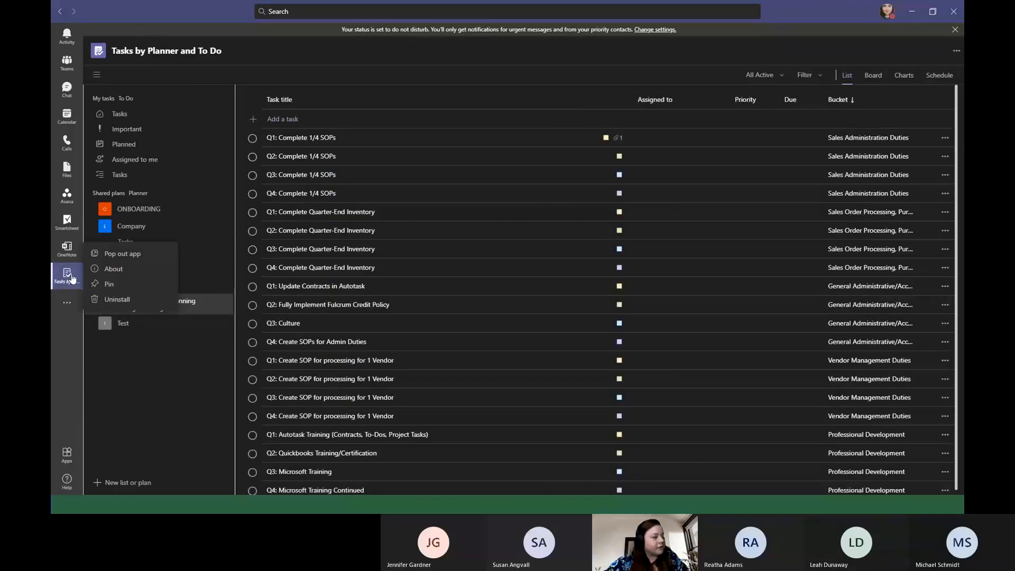
left_click(126, 287)
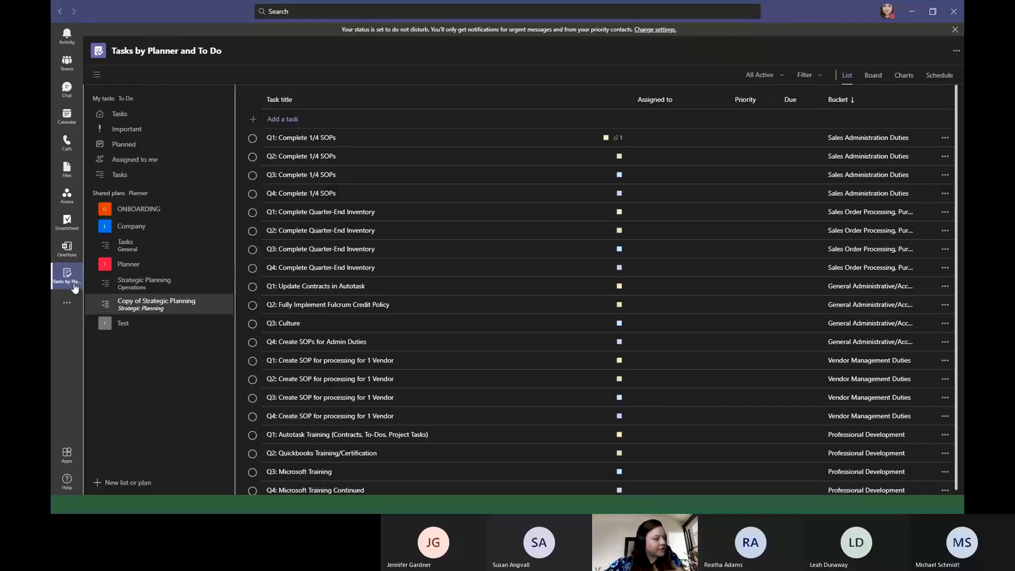
left_click_drag(74, 281, 71, 50)
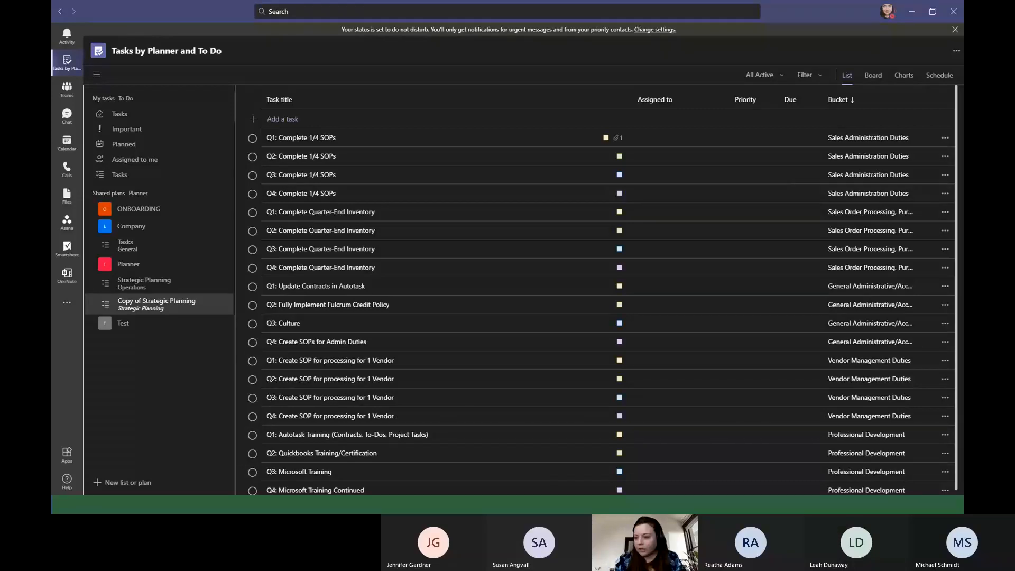
Switch to Planner in the browser, view the Strategic Planning and SPOT Priority Program plans, and open the Operations plan.
key("alt+Tab")
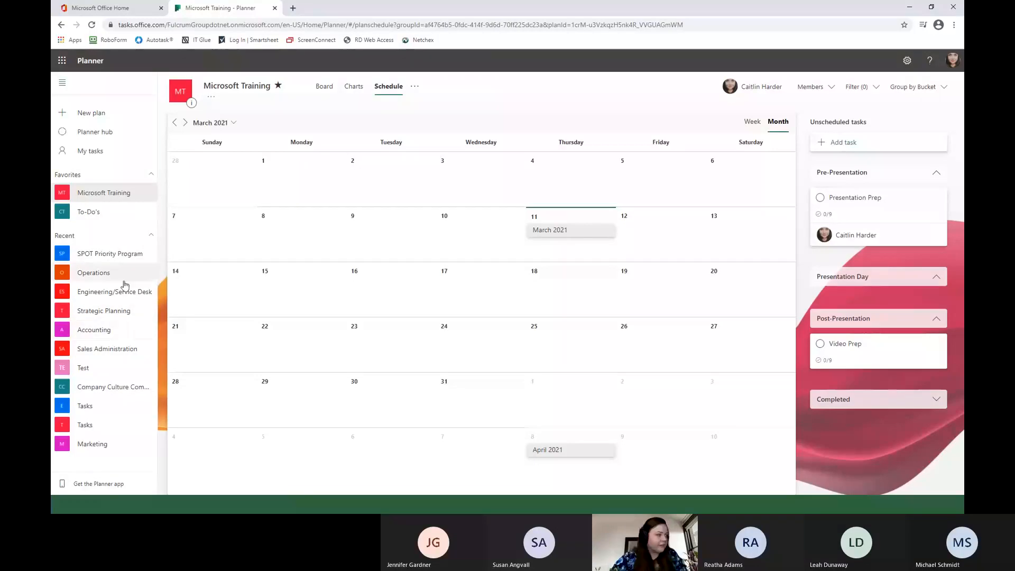
left_click(108, 257)
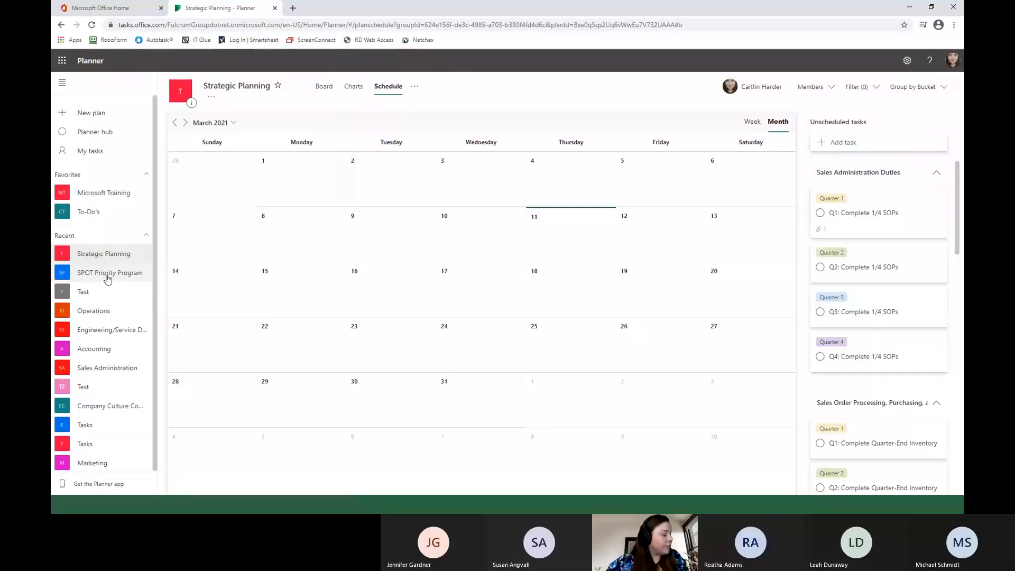
left_click(109, 280)
left_click(98, 313)
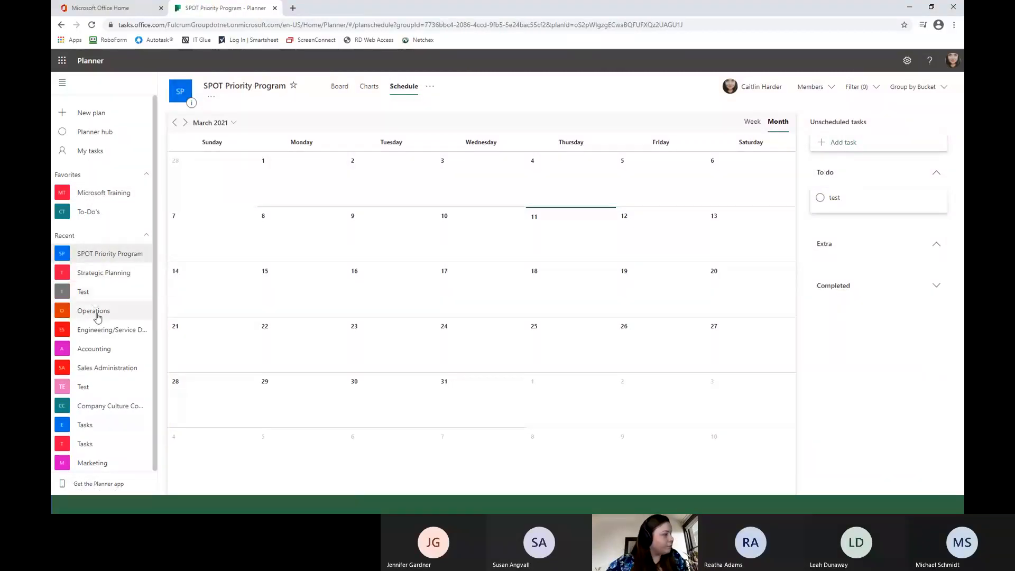
right_click(106, 253)
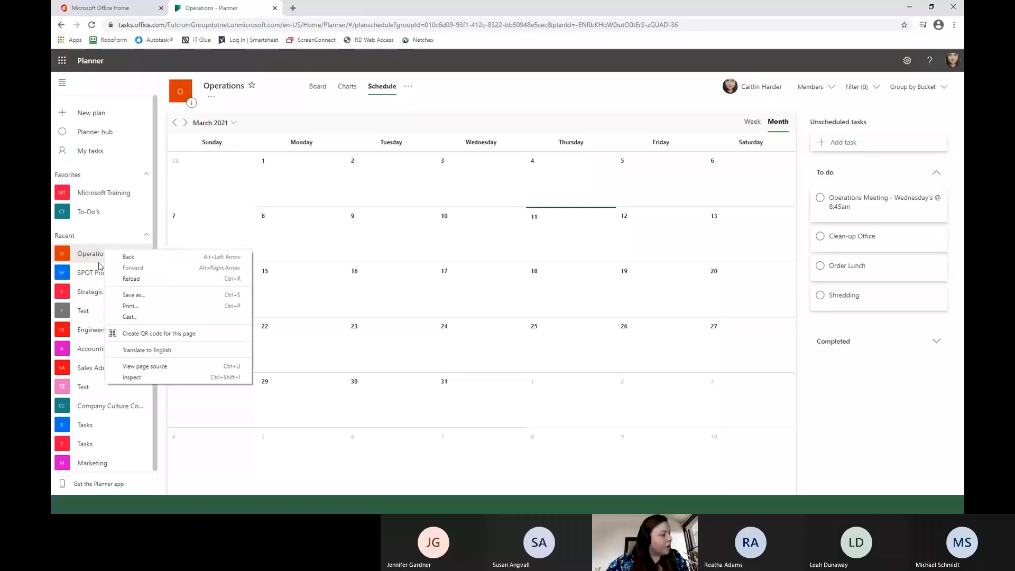
left_click(134, 258)
left_click(118, 274)
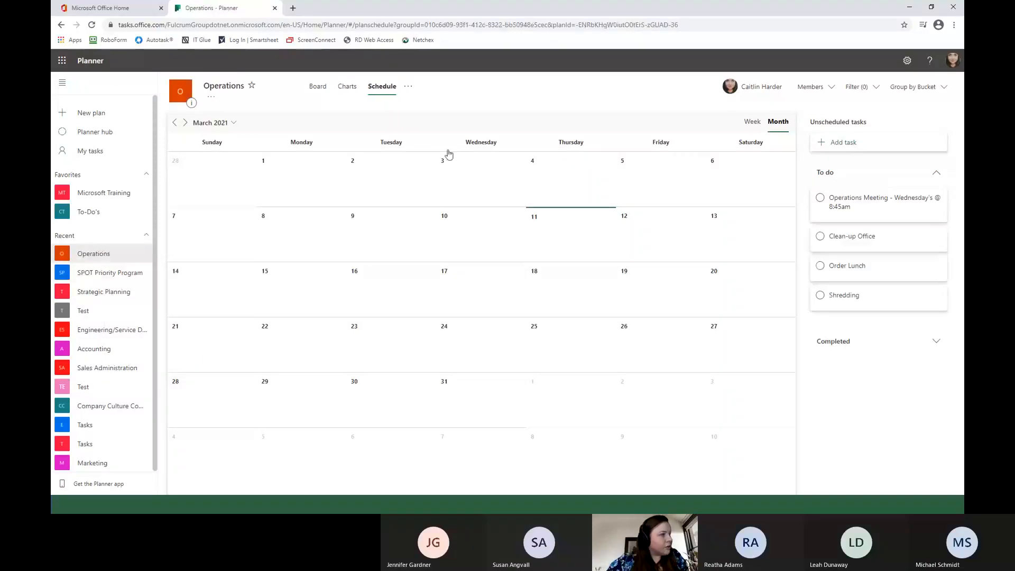
Copy the Operations plan to the Operations group as "Copy of Operations", including description, checklist and labels.
left_click(408, 85)
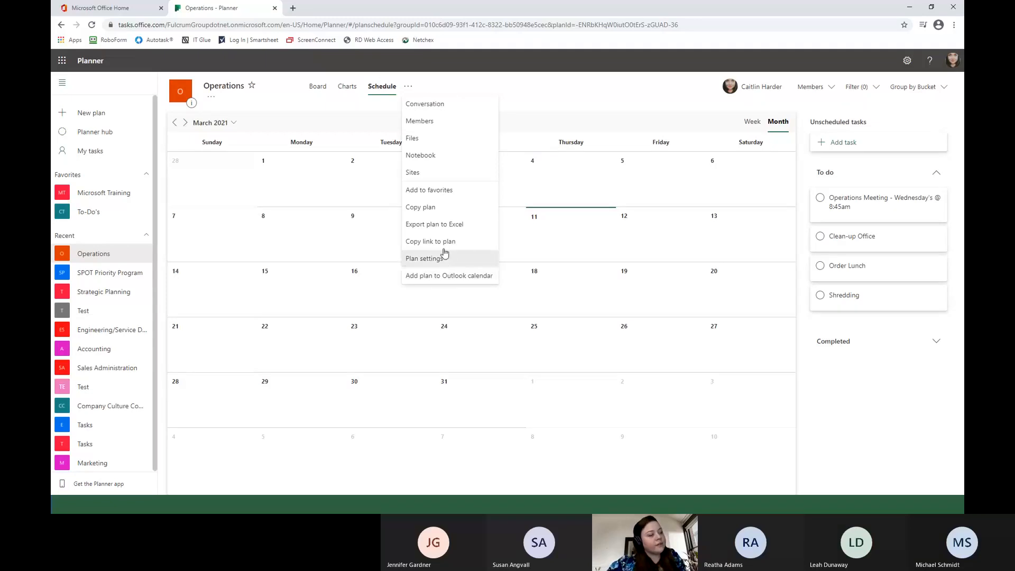
left_click(439, 207)
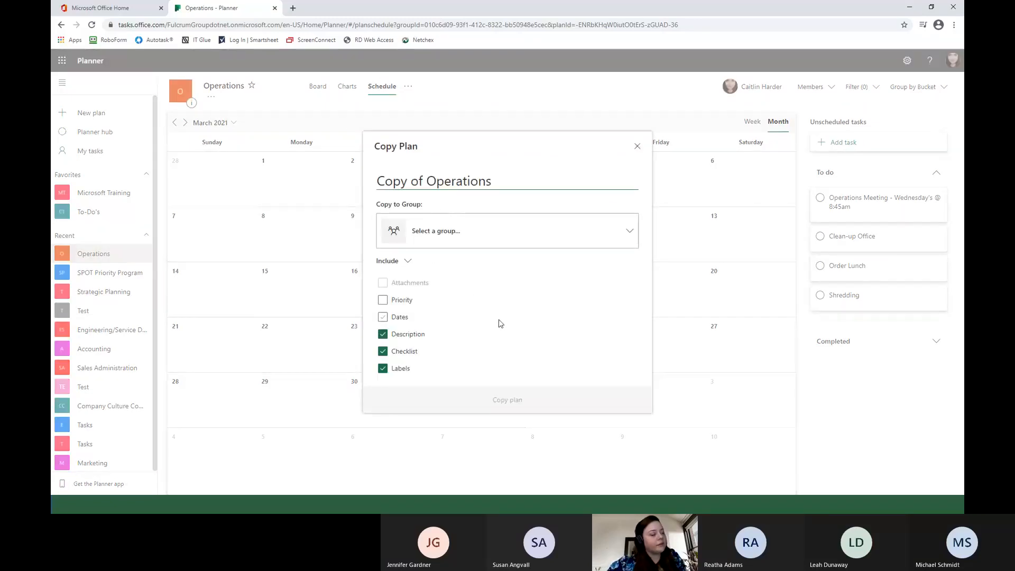
left_click(554, 240)
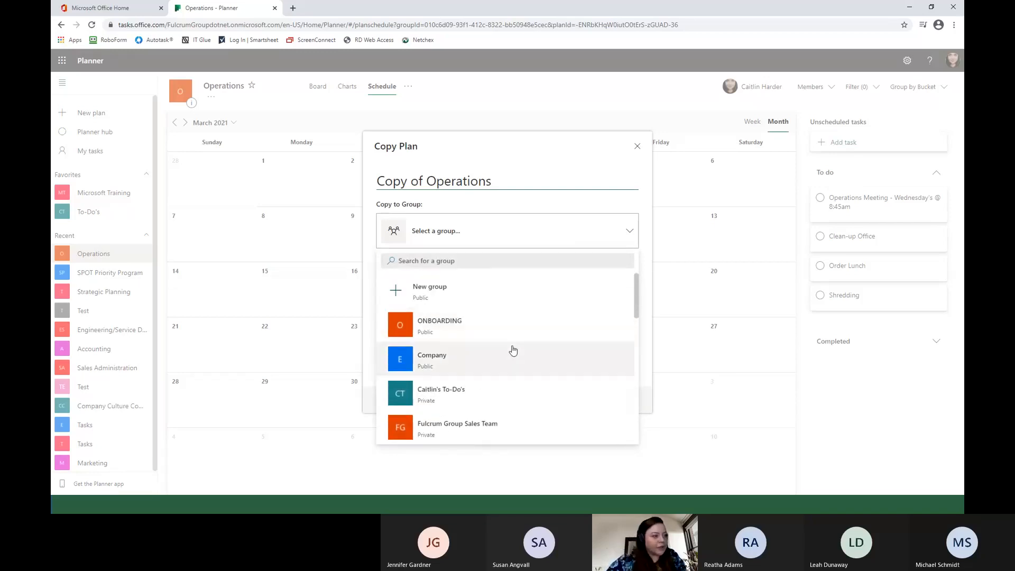
scroll(512, 349, "down", 10)
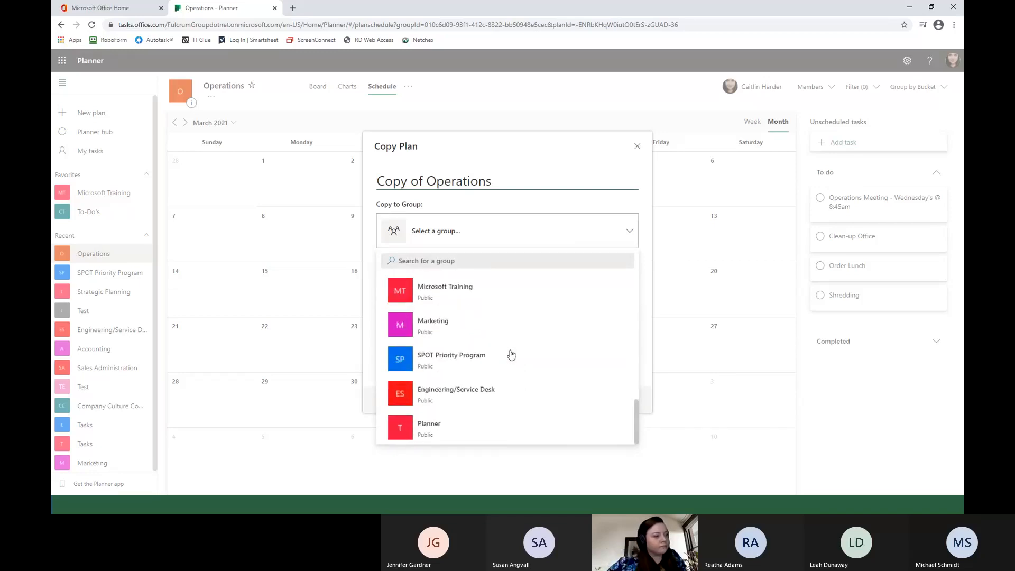
scroll(502, 349, "up", 10)
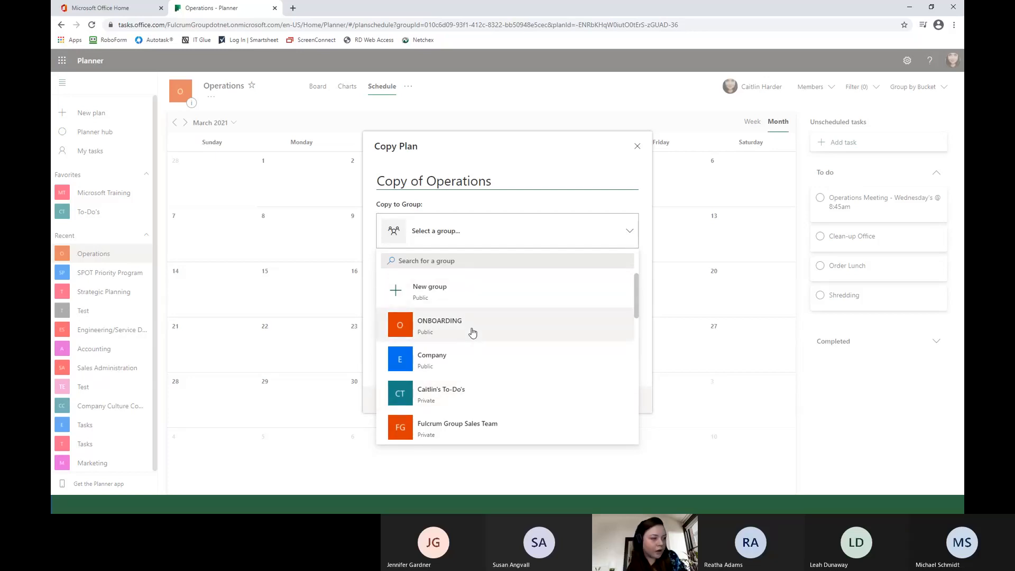
scroll(480, 390, "down", 1)
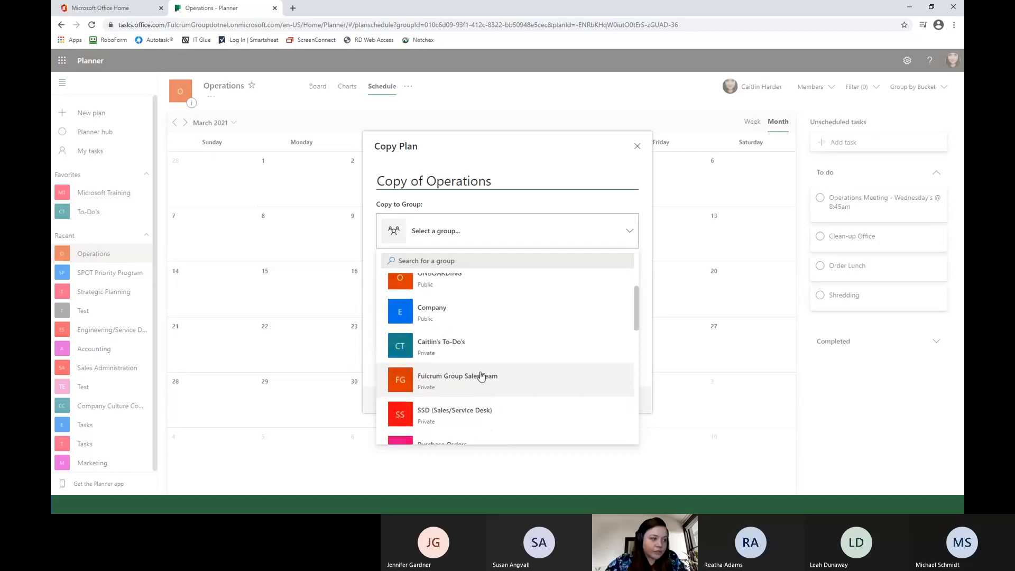
scroll(479, 380, "up", 1)
scroll(478, 386, "down", 4)
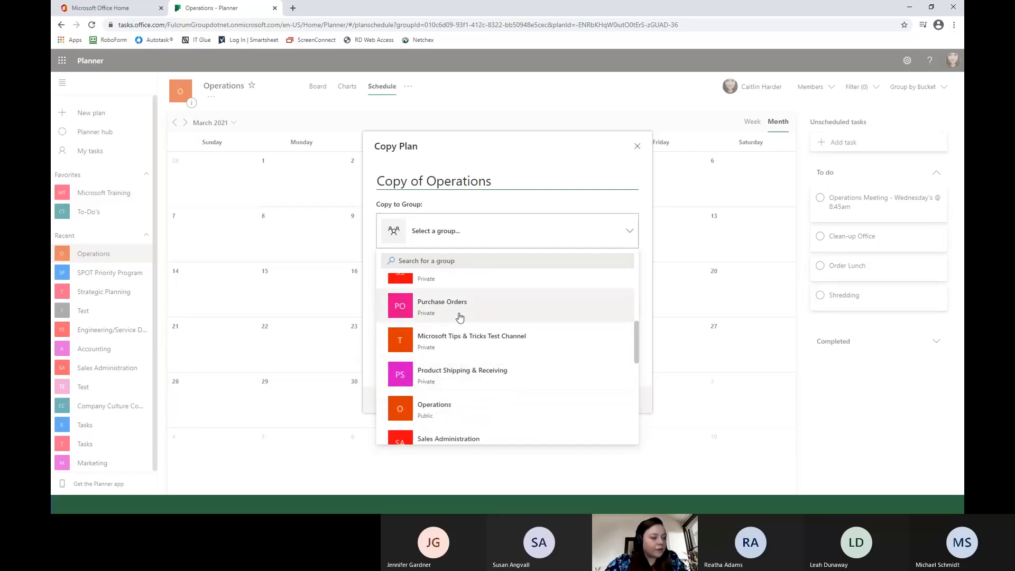
scroll(481, 367, "down", 3)
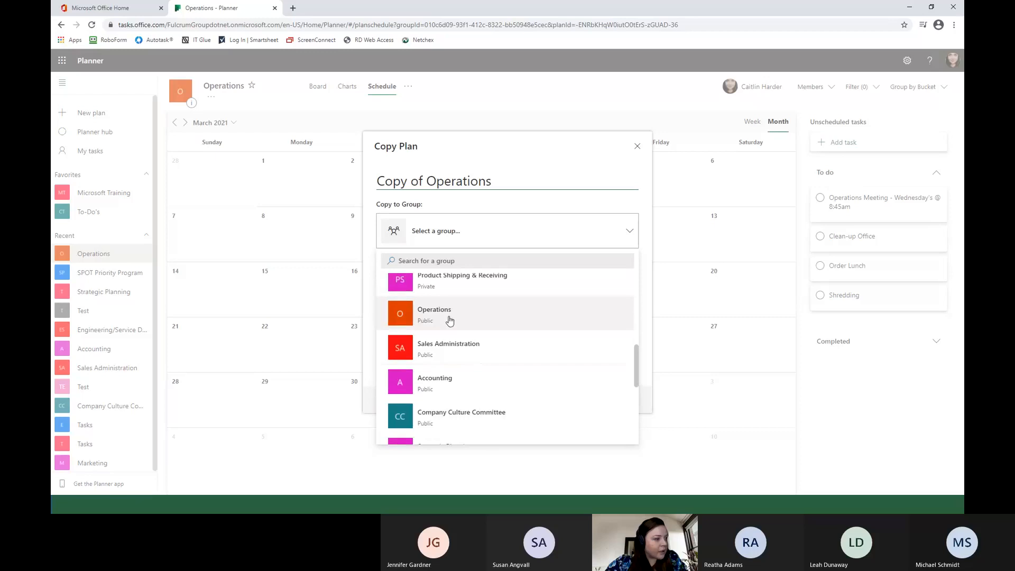
left_click(449, 318)
left_click(519, 410)
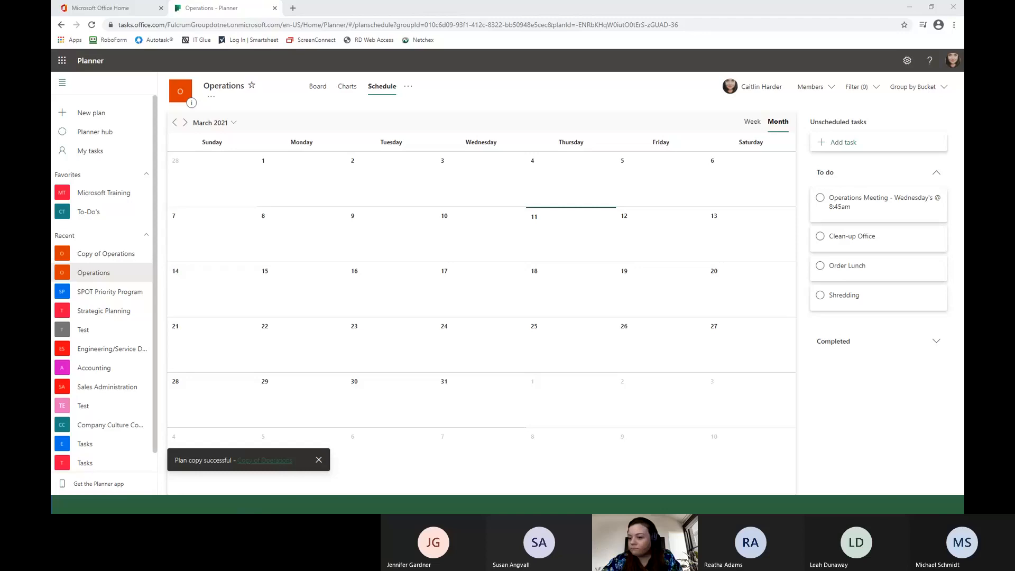
Switch to Teams and open the Operations channel of the Planner team in the full-size window.
left_click(317, 504)
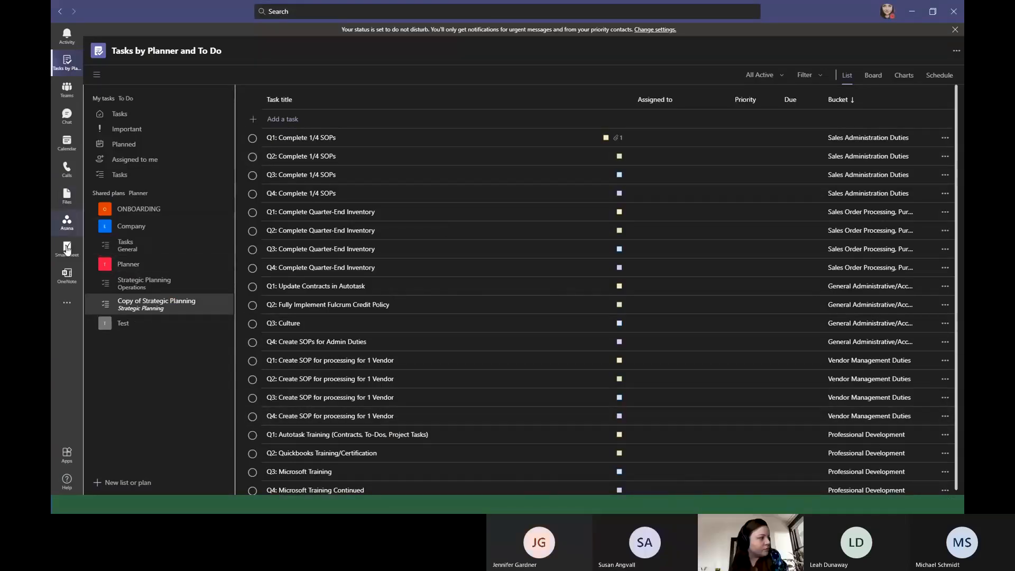
left_click(67, 89)
scroll(206, 366, "down", 2)
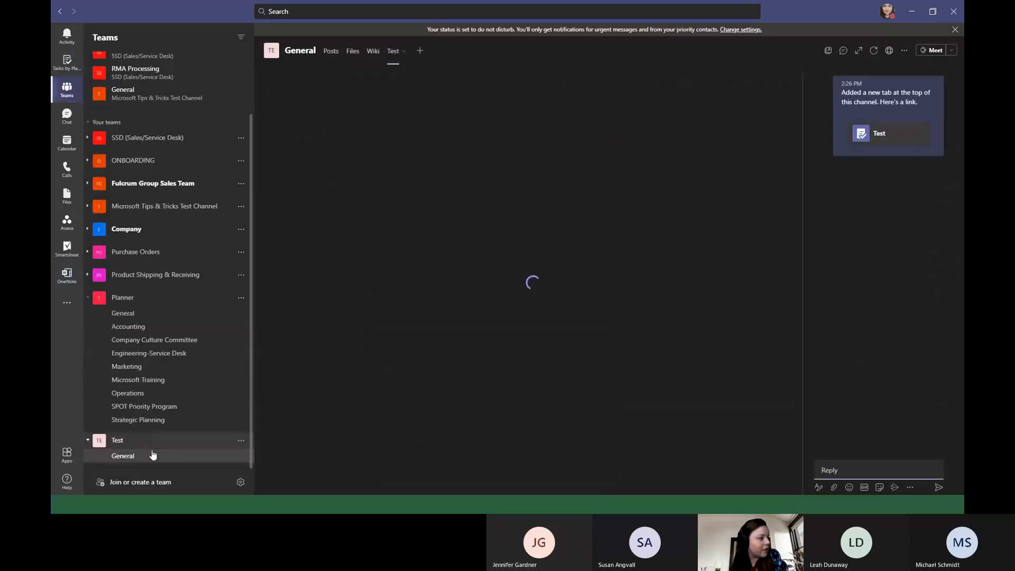
left_click(140, 393)
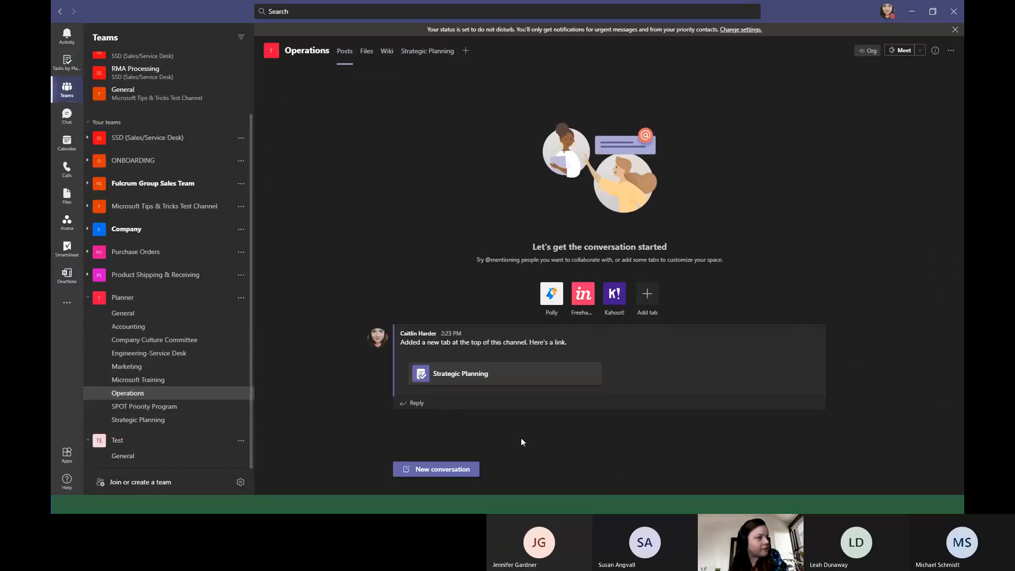
left_click_drag(822, 11, 615, 100)
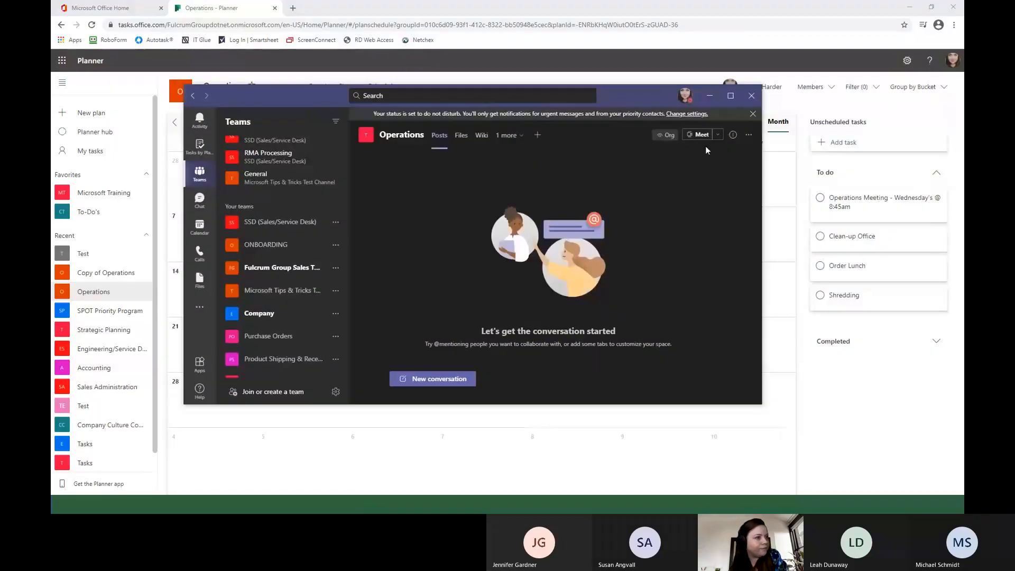
left_click(730, 96)
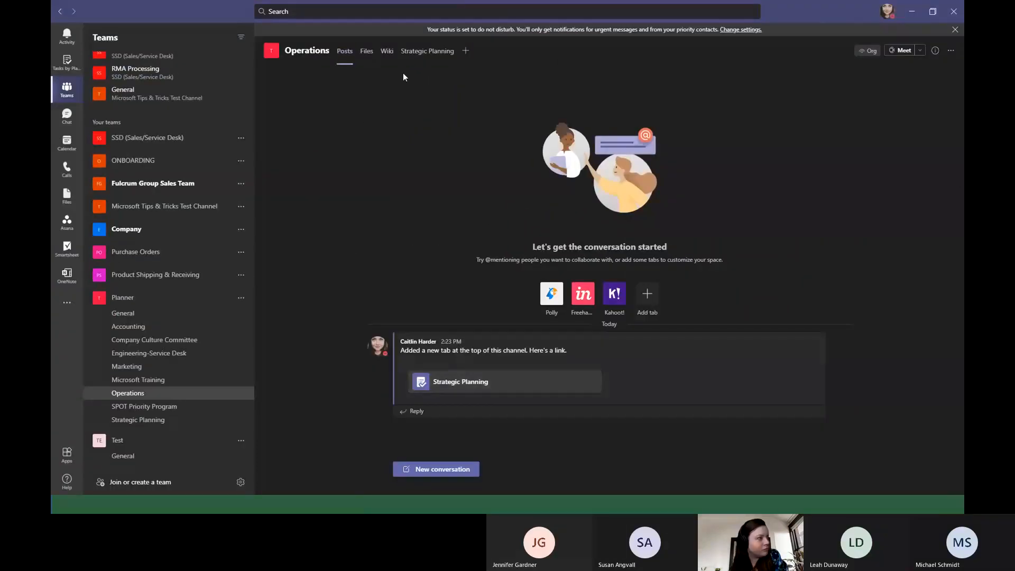
Check which existing plans can be added to the Operations channel as a Tasks by Planner and To Do tab, and cancel without adding one.
left_click(465, 52)
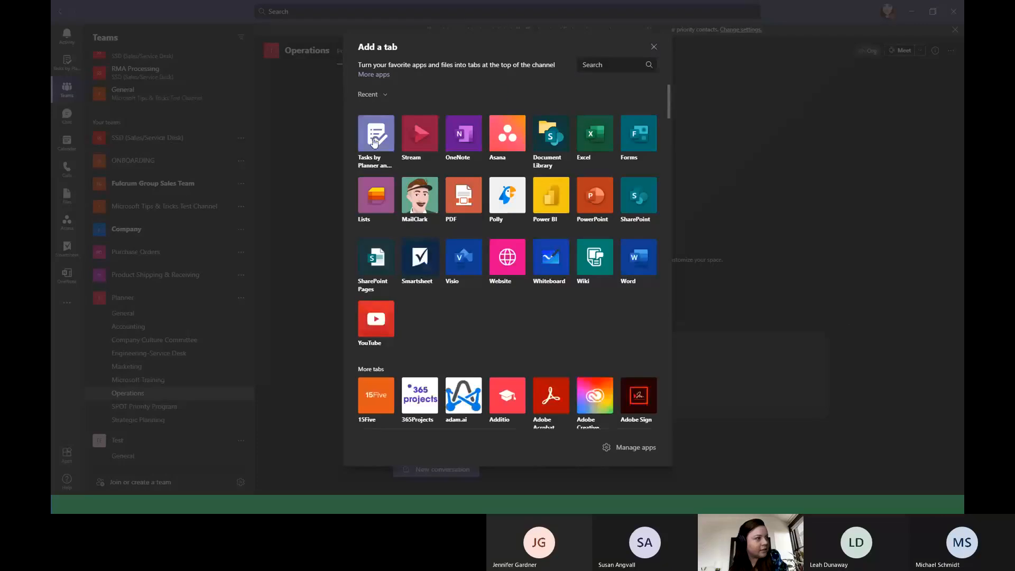
left_click(375, 142)
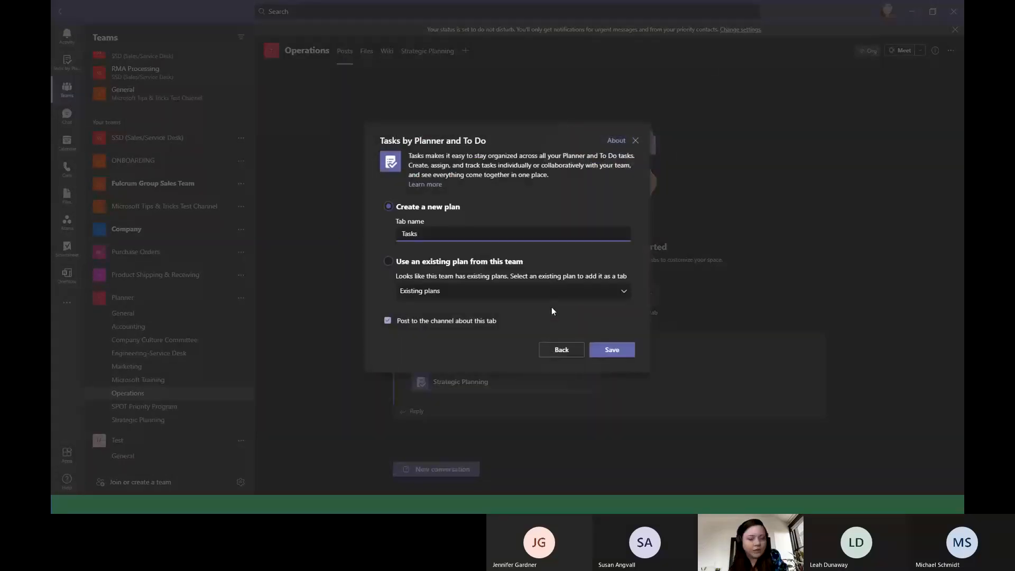
left_click(387, 262)
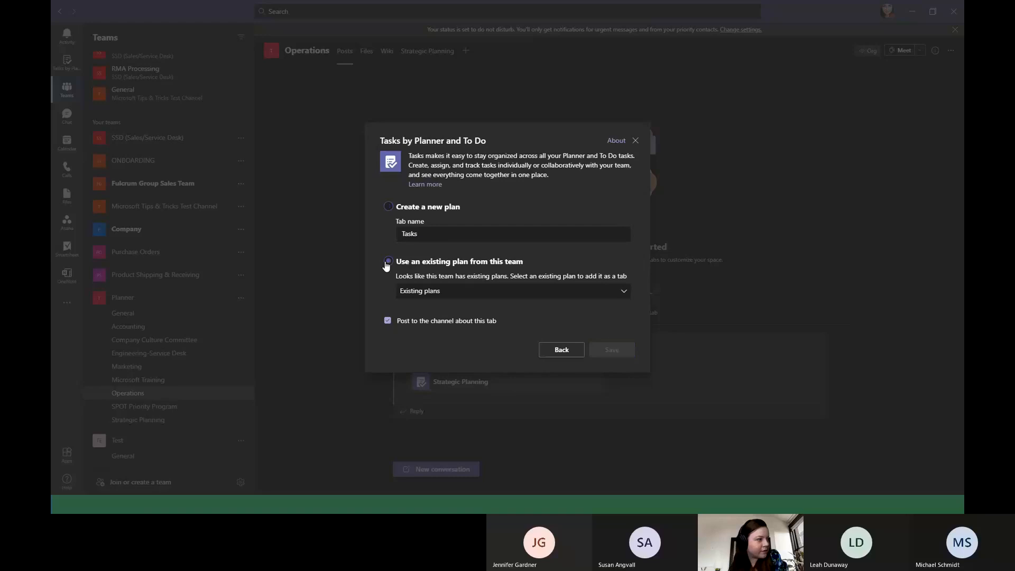
left_click(456, 296)
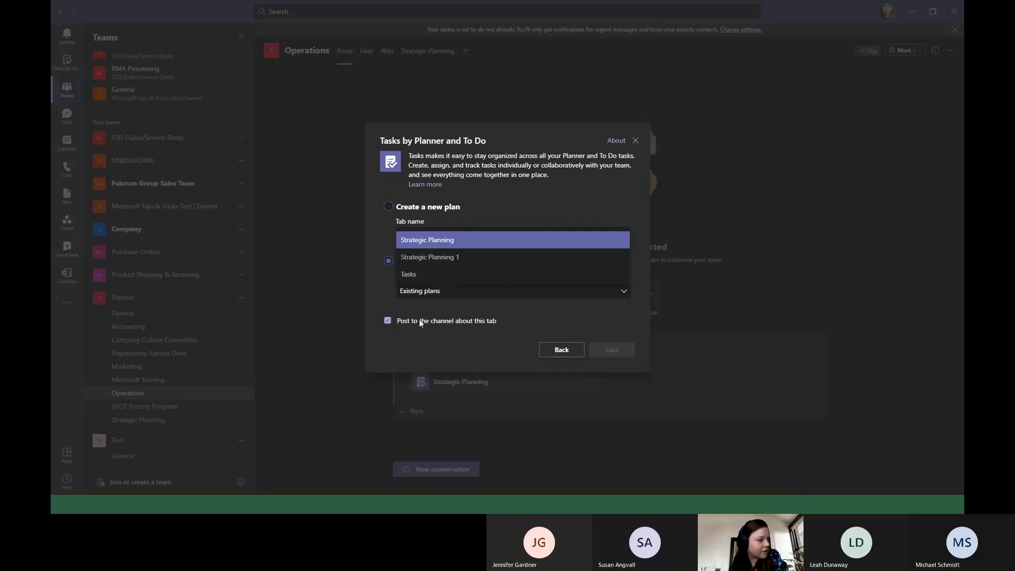
left_click(562, 350)
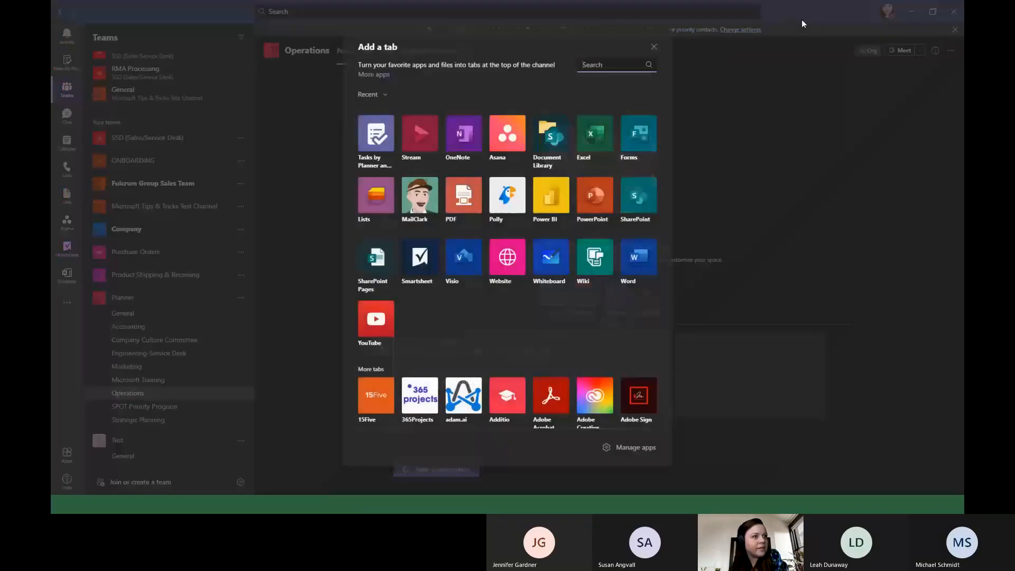
left_click(652, 46)
View the Copy of Operations plan in Planner in the browser, and bring the smaller Teams window back in front of it.
left_click_drag(775, 11, 628, 119)
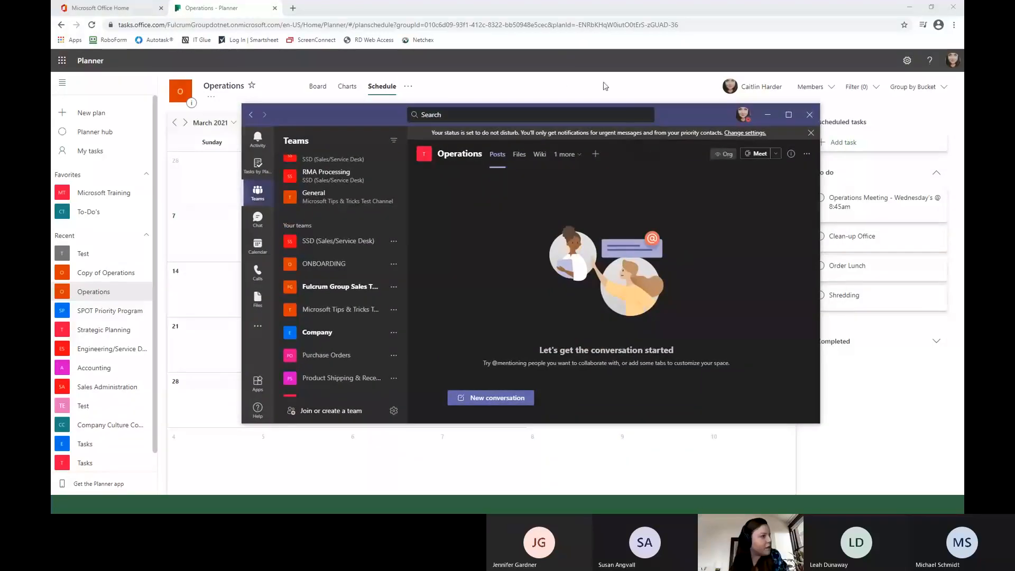
left_click(103, 279)
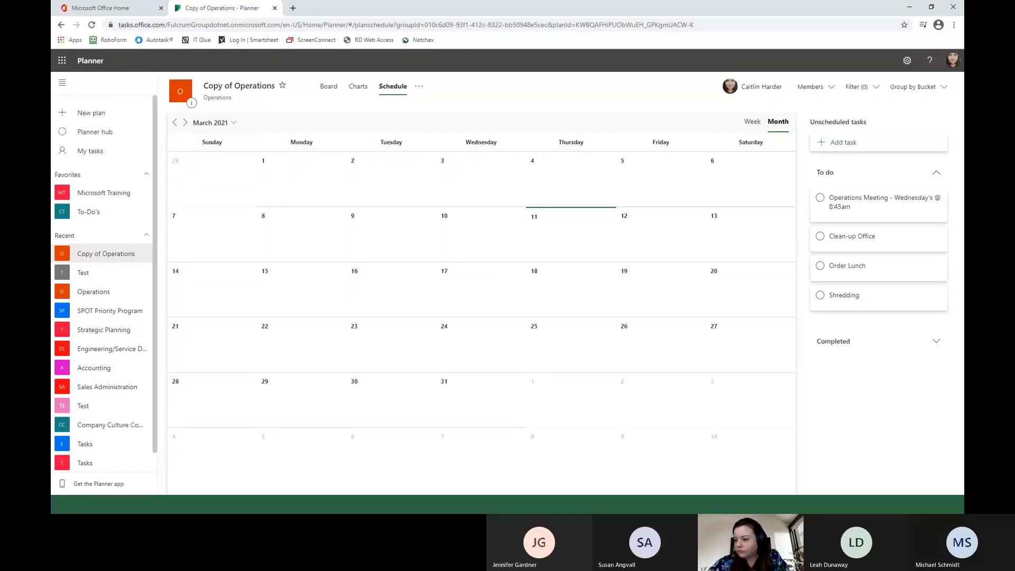
key("alt+Tab")
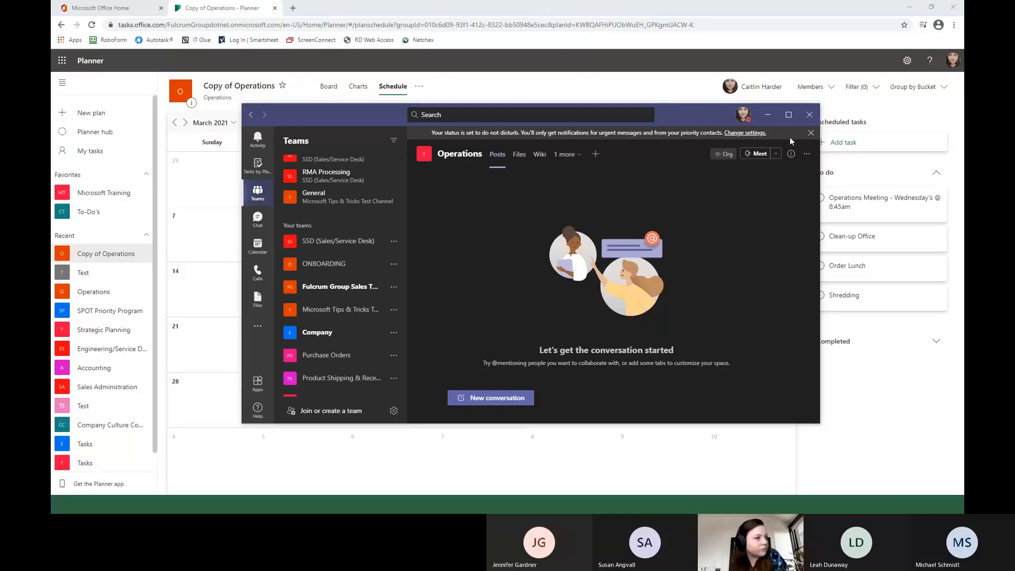
left_click_drag(658, 117, 634, 86)
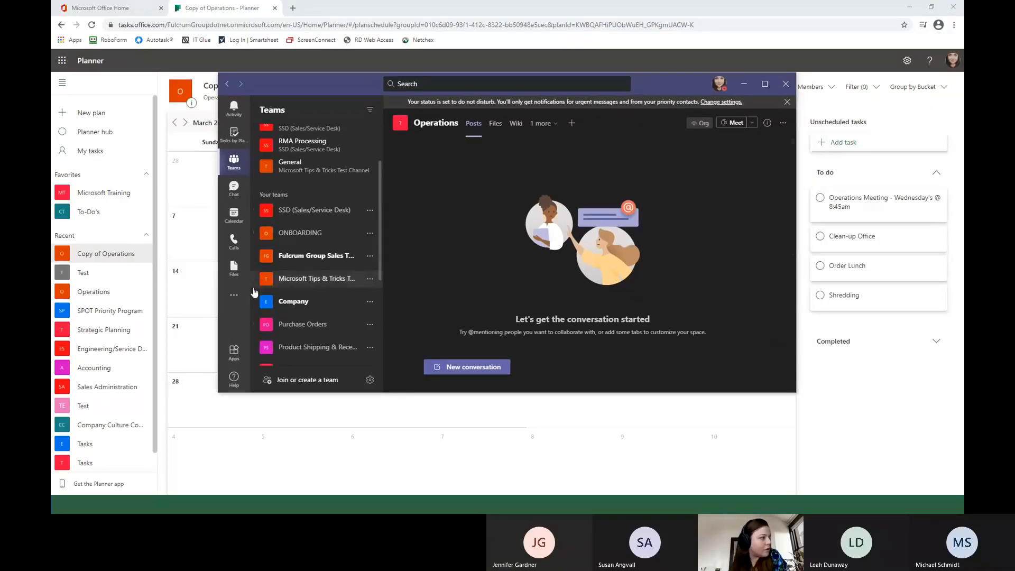
Compare the teams and channels in Teams with Planner's recent plans, collapse the Planner team and minimize Teams.
scroll(299, 273, "down", 1)
scroll(299, 273, "down", 3)
scroll(300, 274, "up", 4)
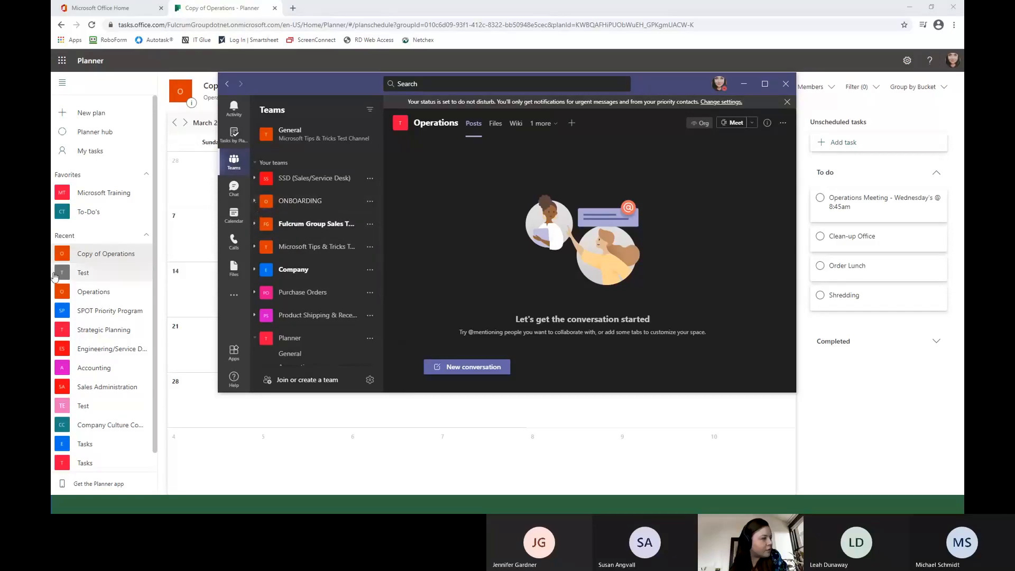
scroll(109, 271, "down", 1)
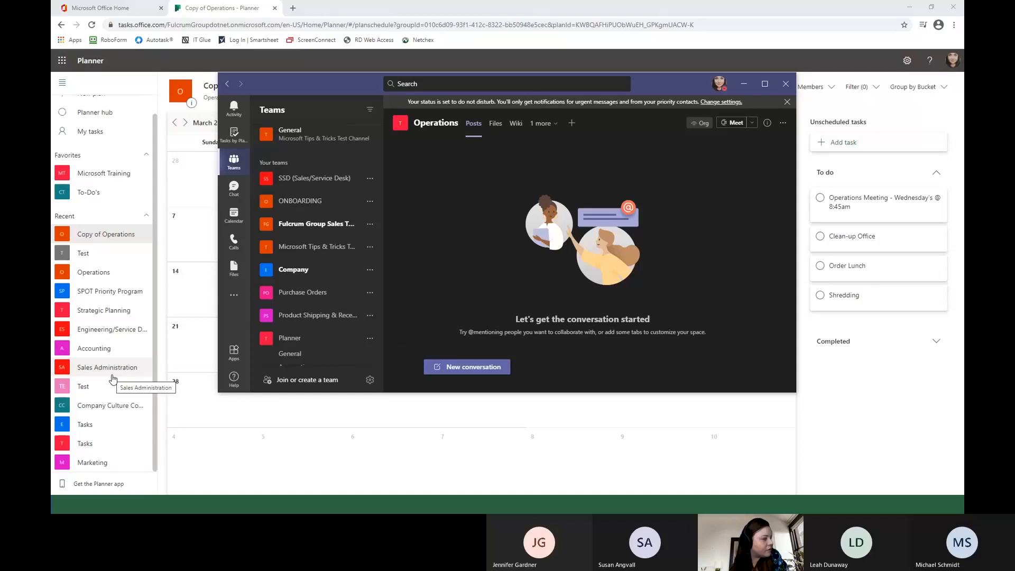
scroll(322, 317, "down", 3)
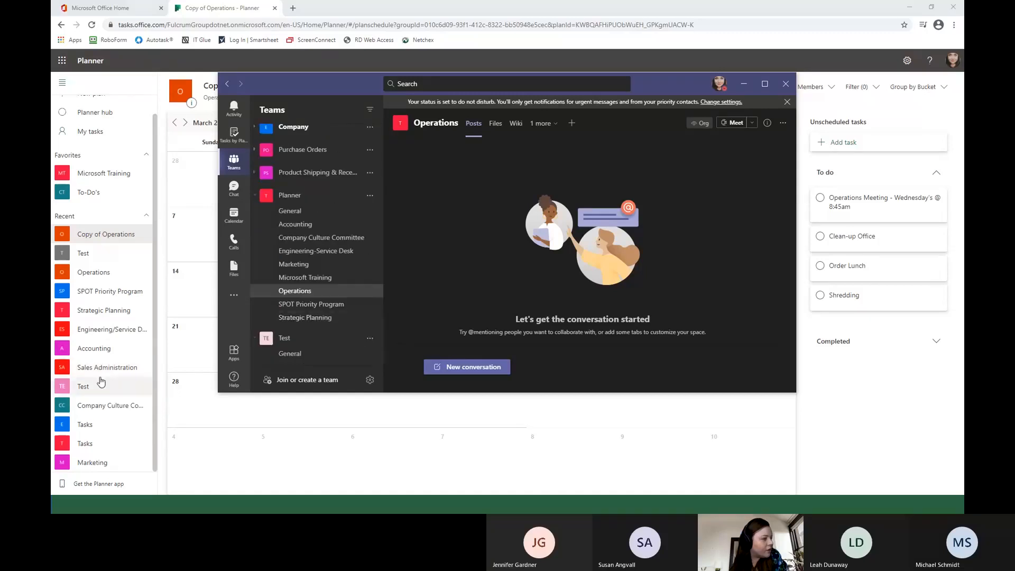
scroll(122, 407, "up", 1)
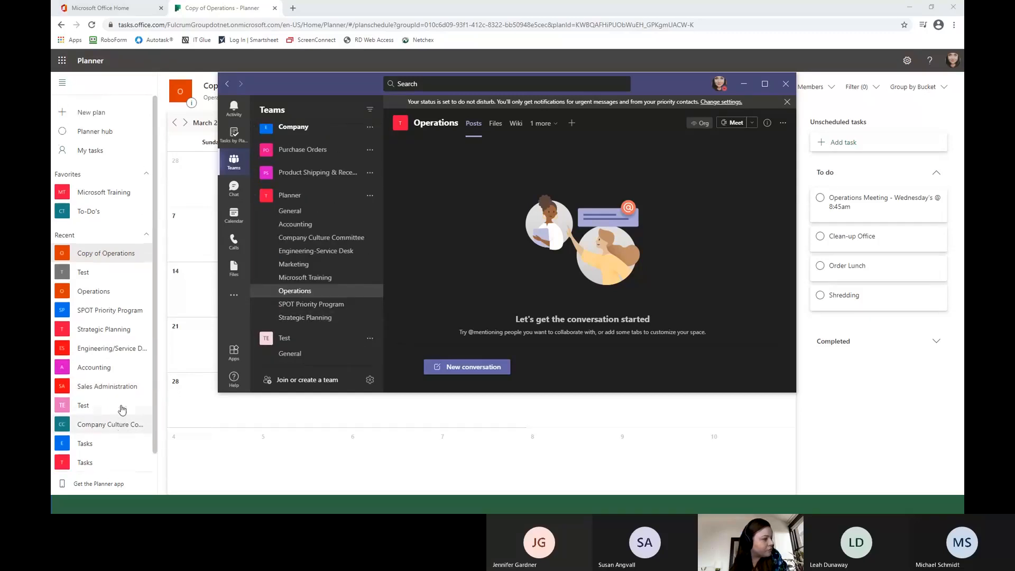
scroll(122, 409, "down", 1)
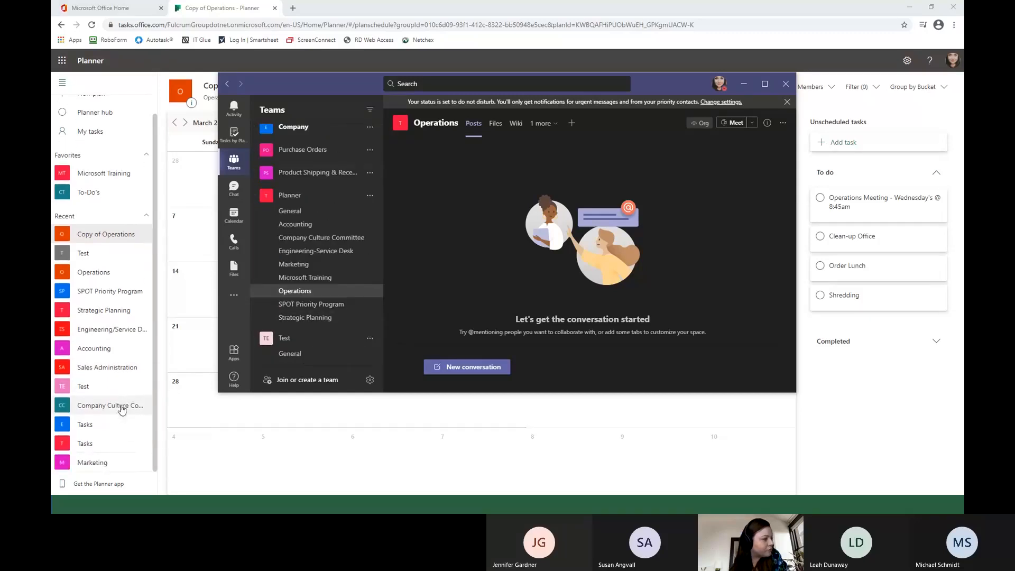
left_click(291, 195)
left_click(743, 84)
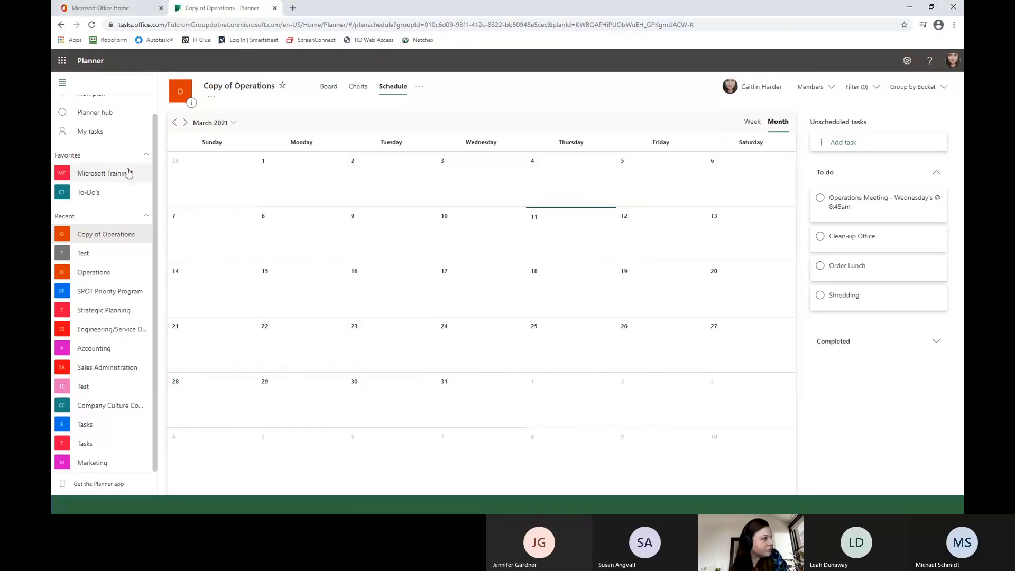
Copy the Operations plan to the Planner group as "Copy of Operations", including description, checklist and labels.
left_click(105, 271)
left_click(408, 86)
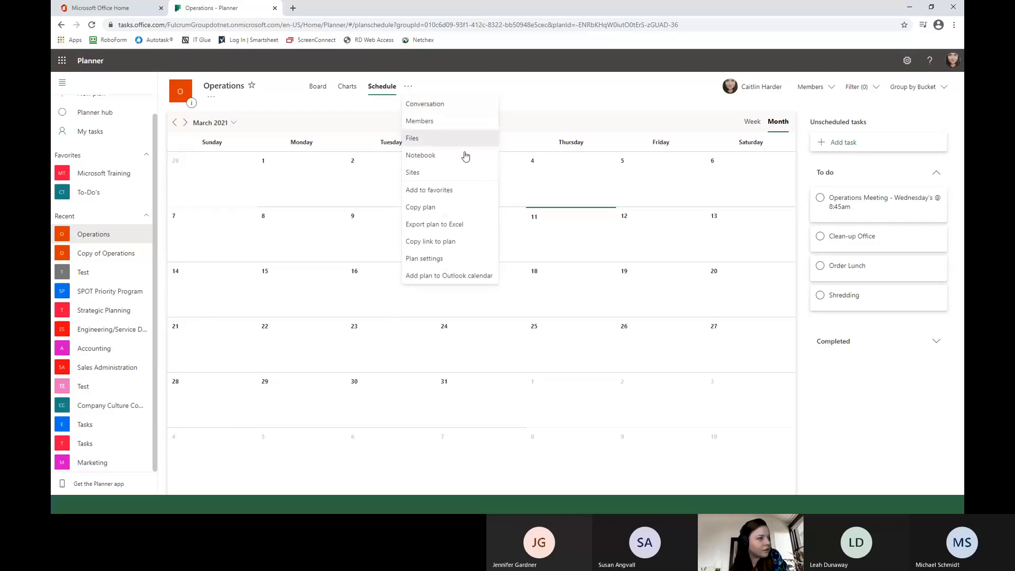
left_click(449, 206)
left_click(480, 239)
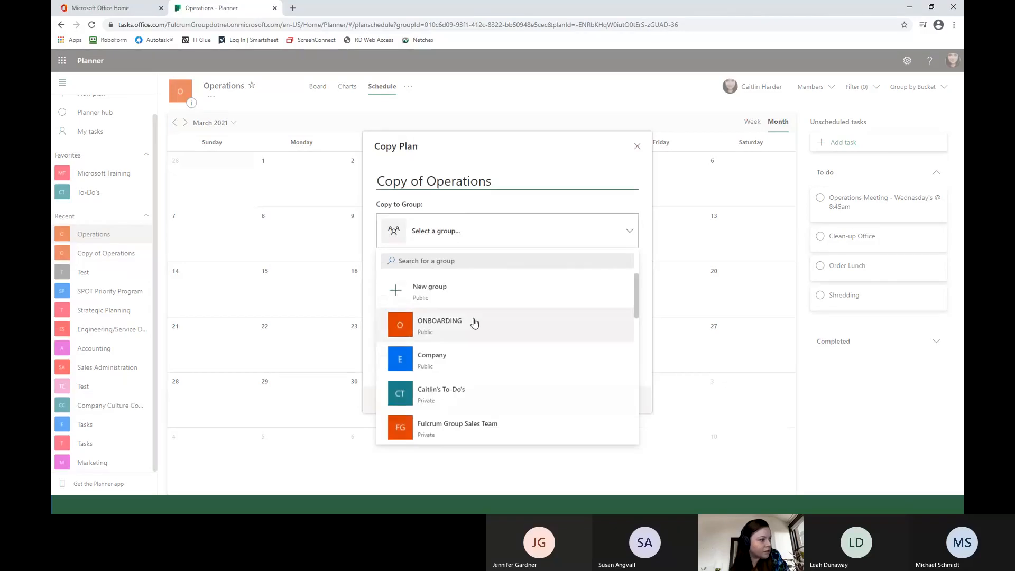
scroll(473, 322, "down", 5)
scroll(475, 323, "down", 8)
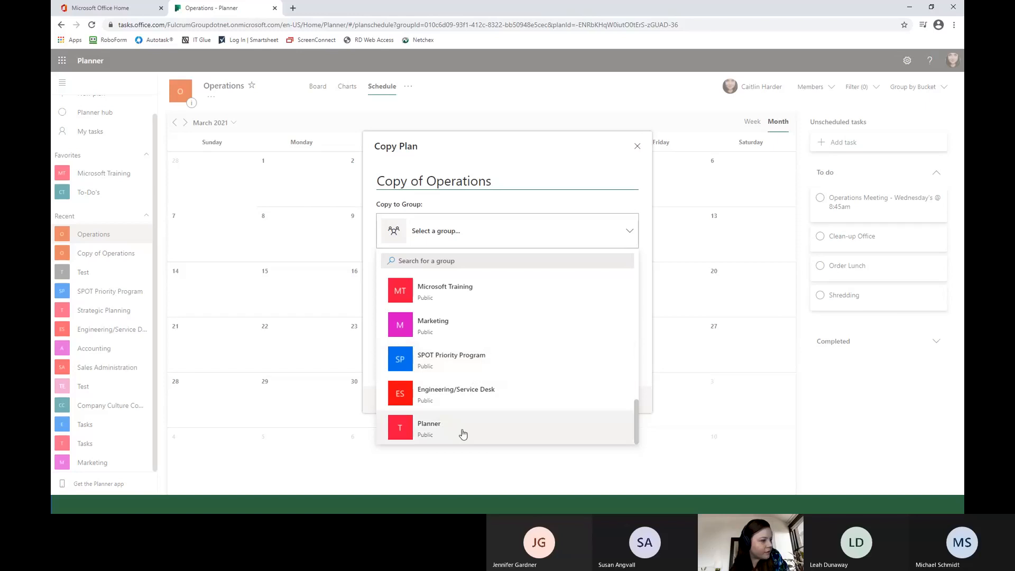
scroll(545, 369, "up", 10)
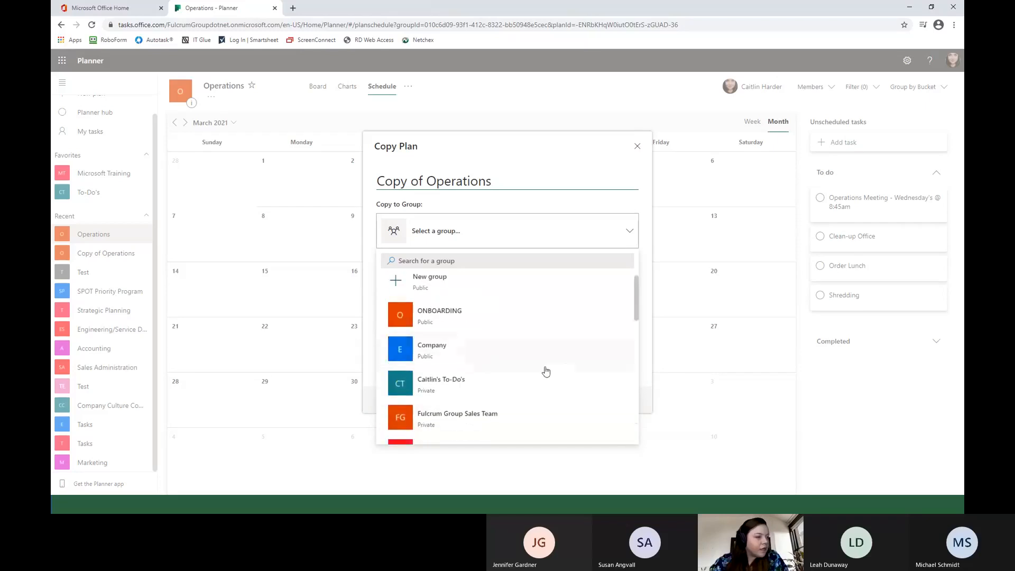
scroll(520, 381, "down", 10)
left_click(426, 438)
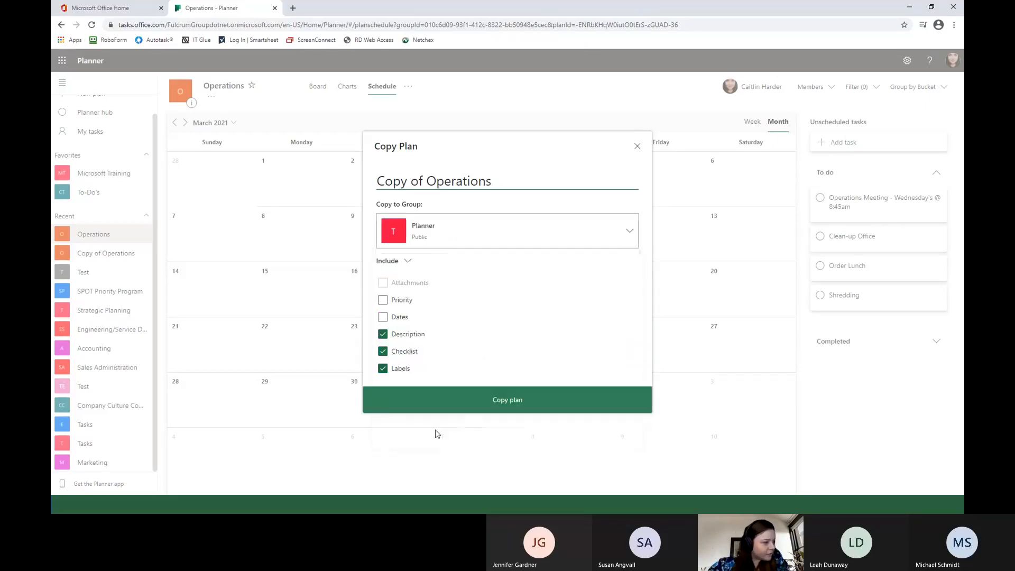
left_click(482, 406)
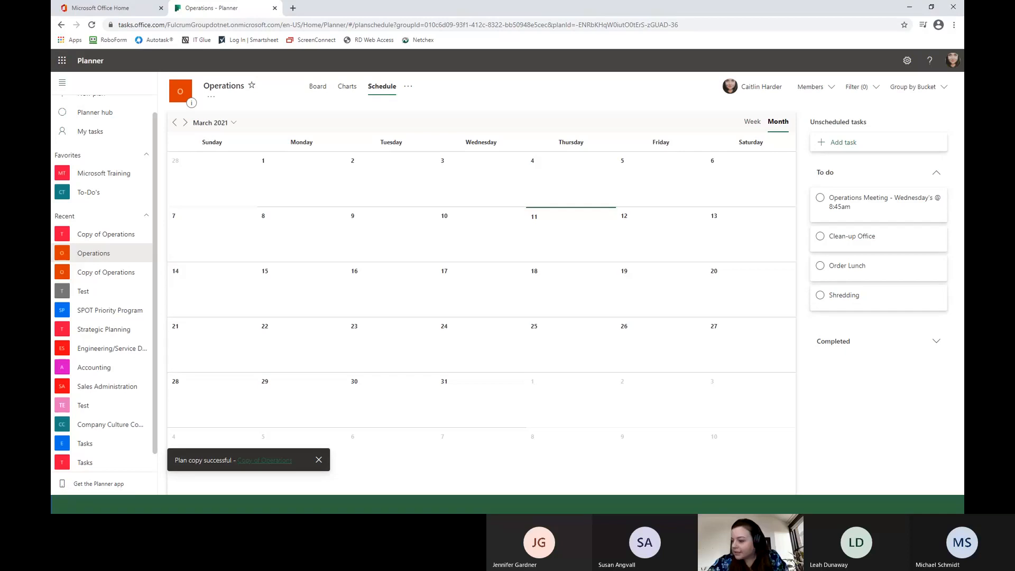
Return to Teams, expand the Planner team, and review the existing plans now offered for a new Tasks tab in Operations, then cancel.
key("alt+Tab")
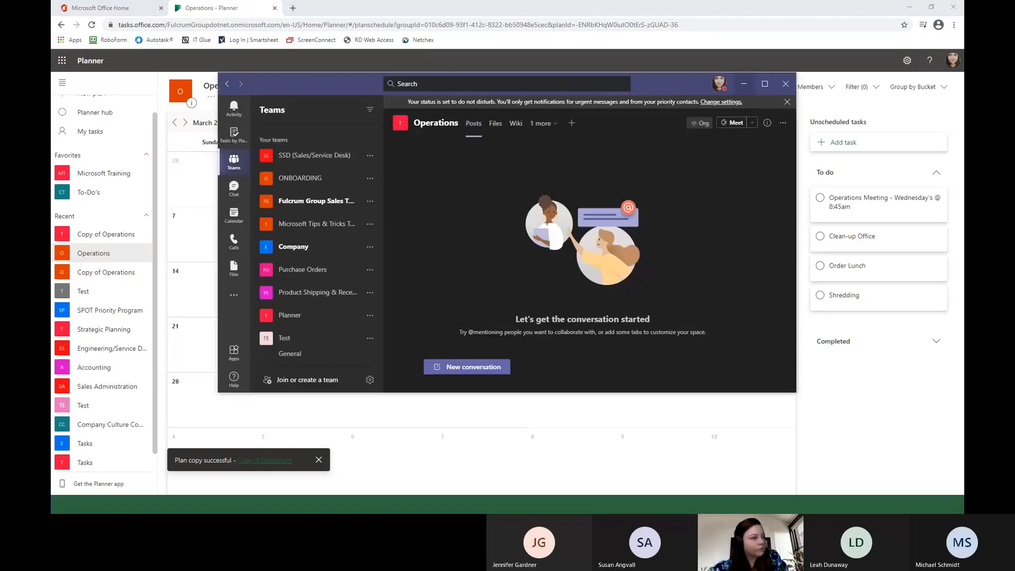
left_click_drag(668, 98, 612, 104)
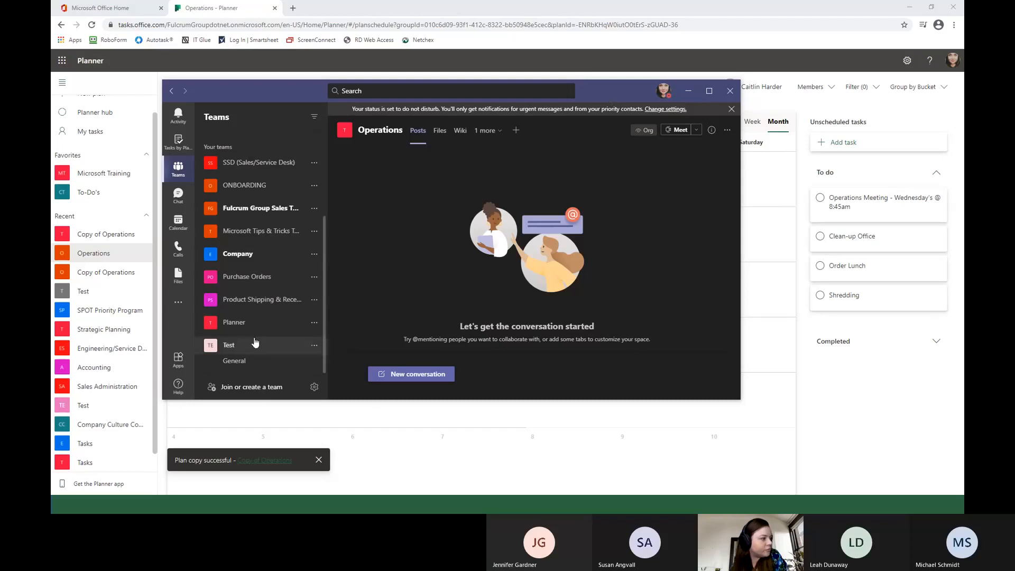
left_click(251, 322)
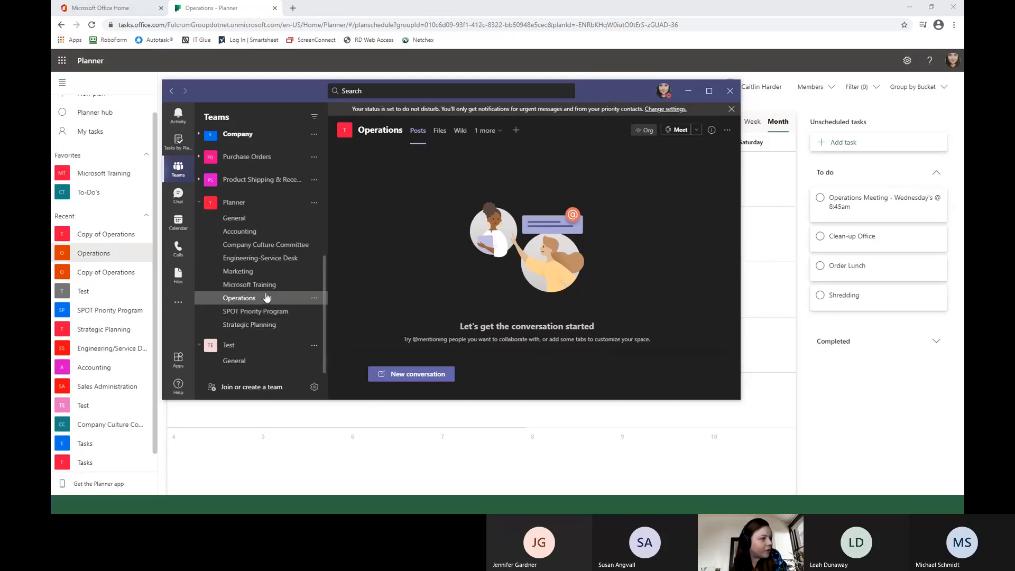
left_click(516, 130)
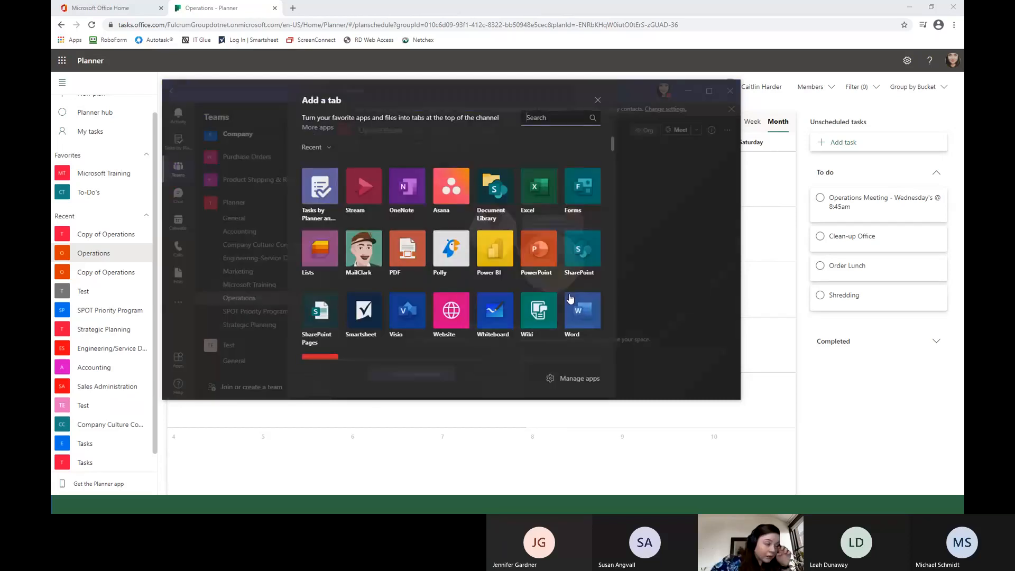
left_click(324, 201)
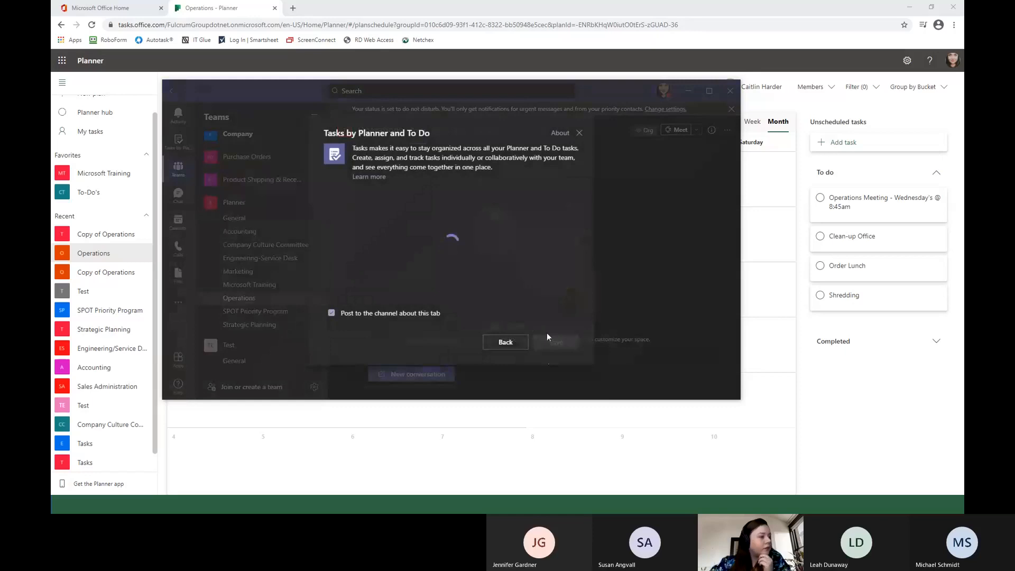
left_click(364, 285)
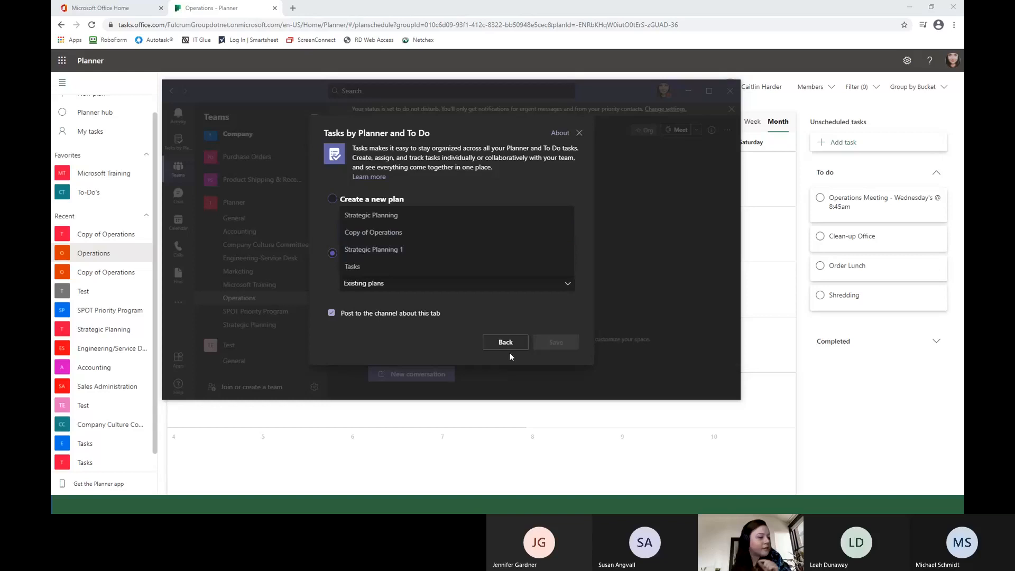
left_click(579, 133)
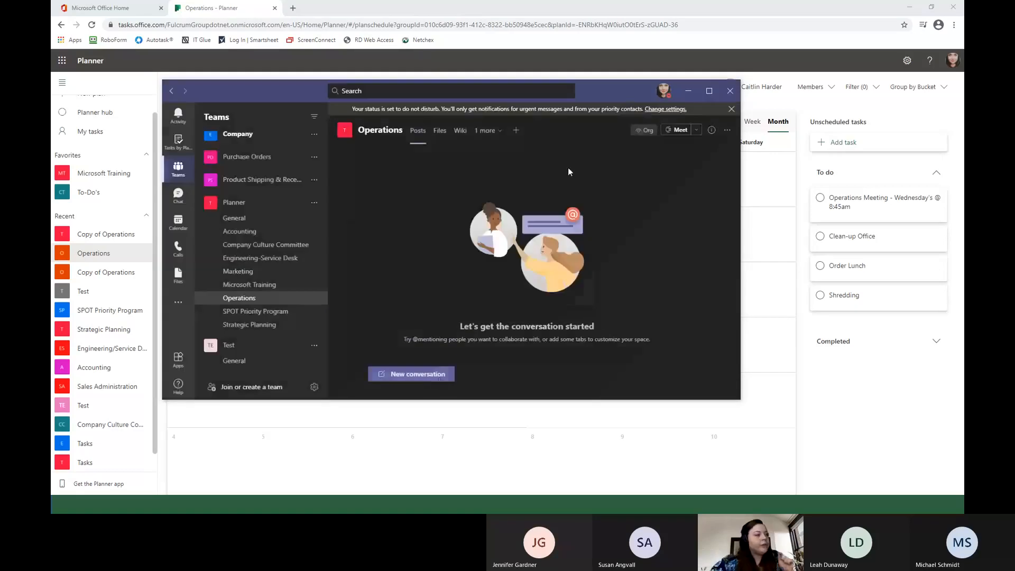
left_click(323, 435)
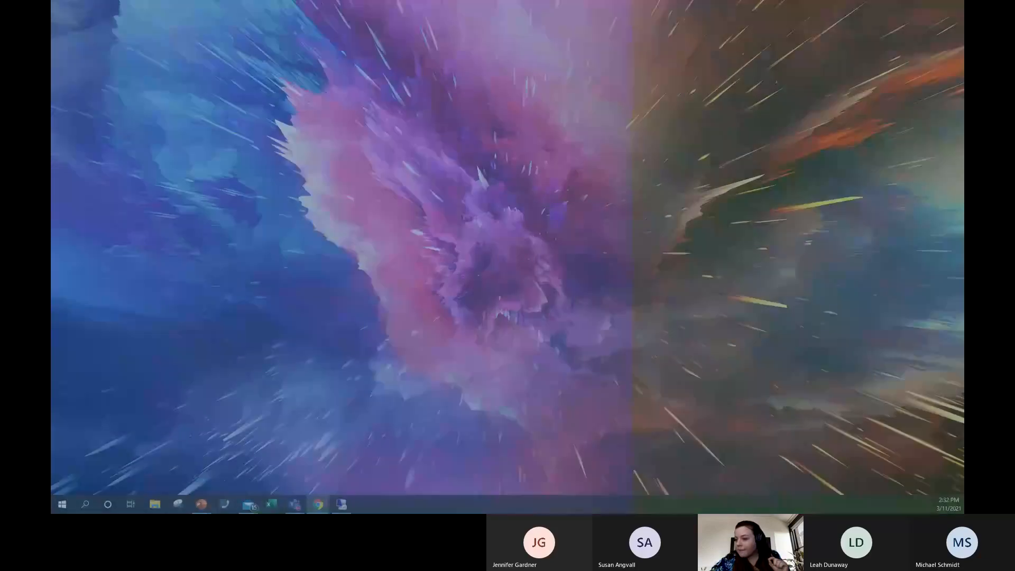
key("alt+Tab")
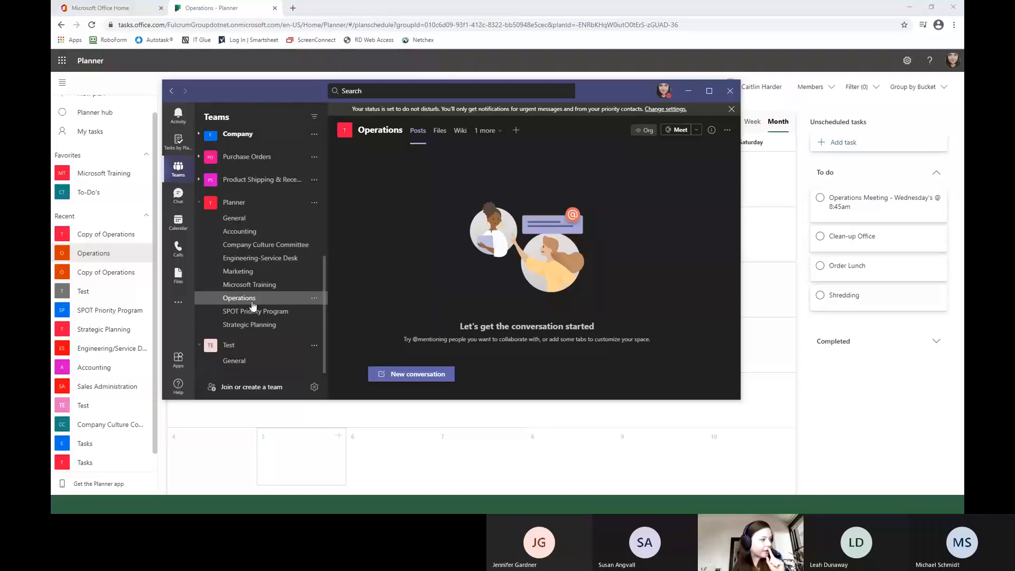
Add the existing Copy of Operations plan as a Tasks tab in the Planner team's Operations channel, posting about it to the channel.
left_click(243, 204)
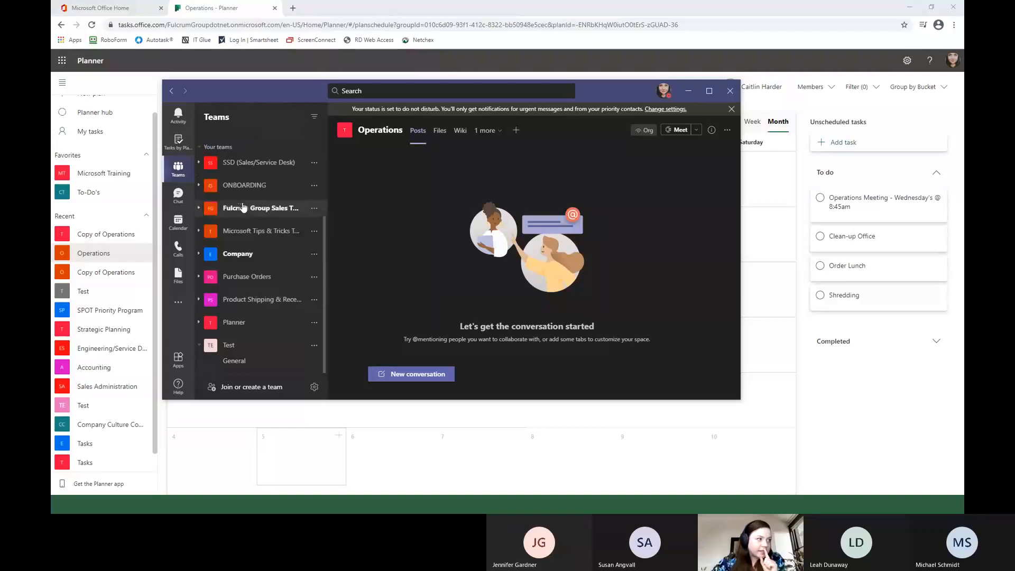
left_click(236, 322)
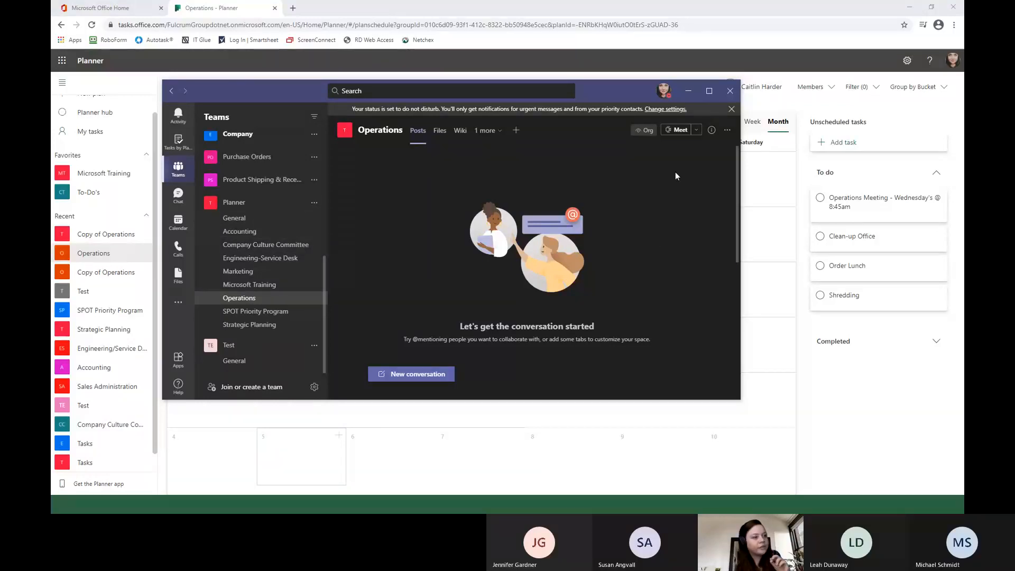
left_click(516, 131)
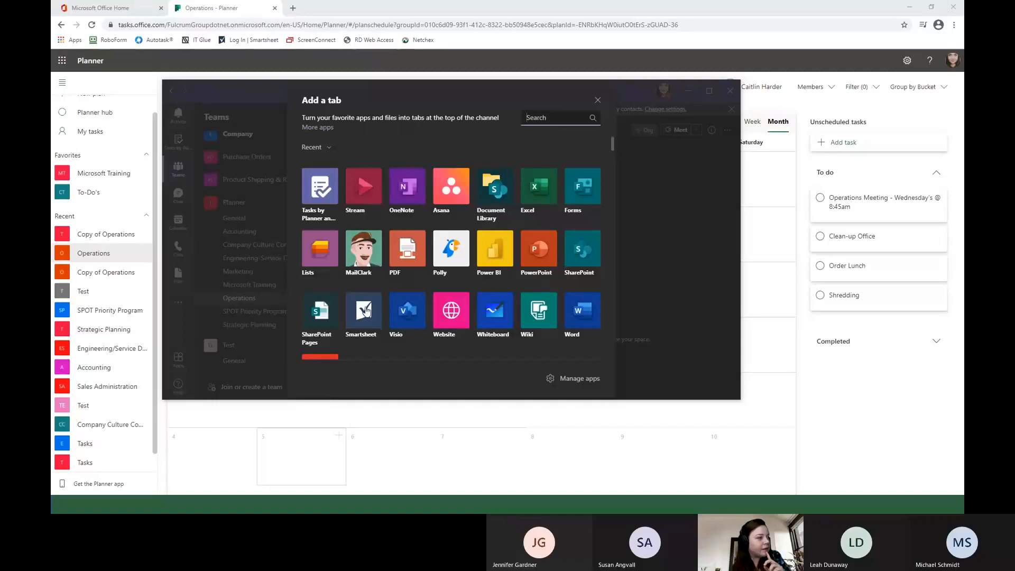
left_click(320, 186)
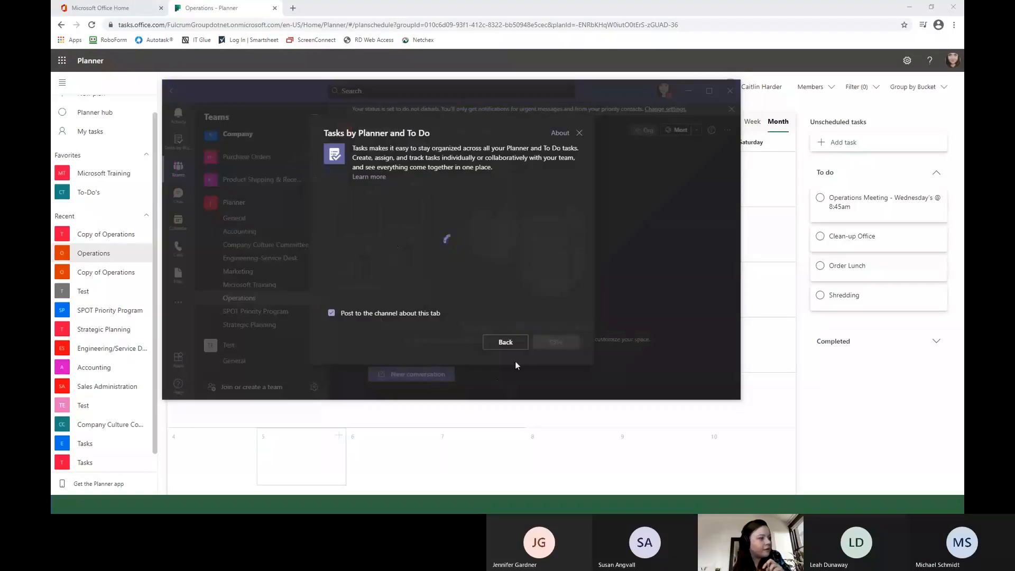
left_click(332, 254)
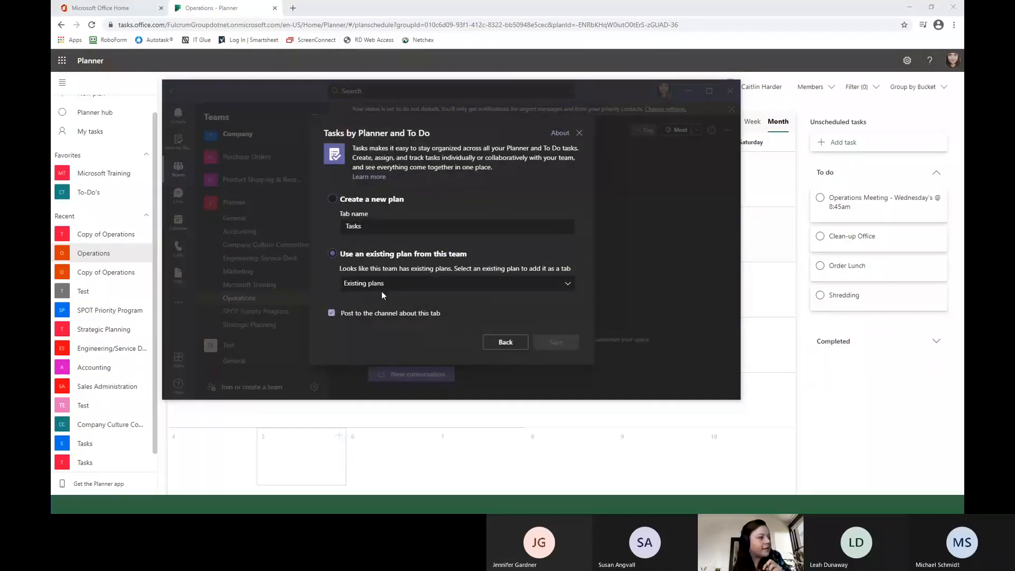
left_click(382, 283)
left_click(387, 232)
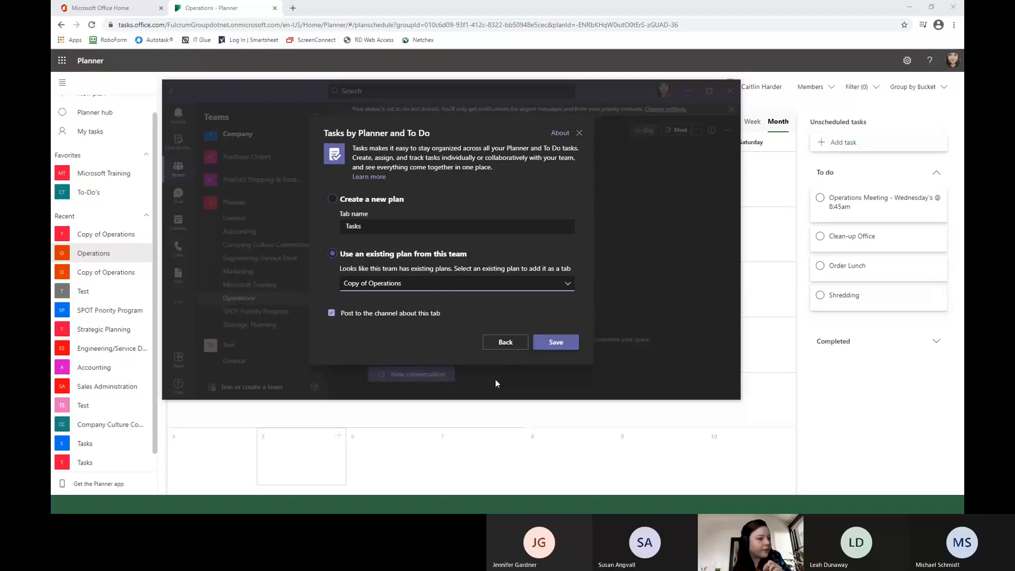
left_click(557, 342)
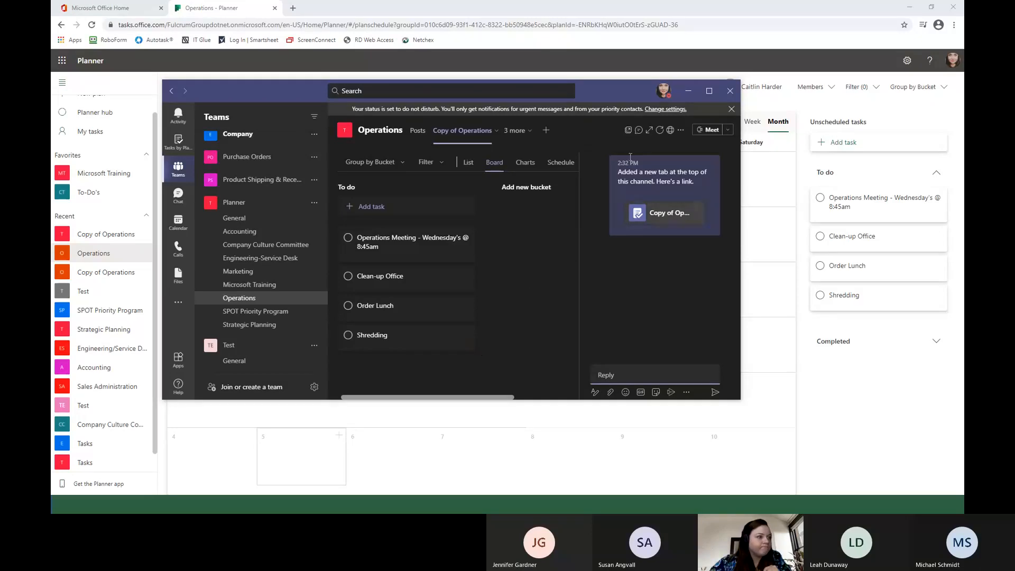
Minimize Teams and open the Planner group's Copy of Operations plan in the browser as a board.
left_click(688, 92)
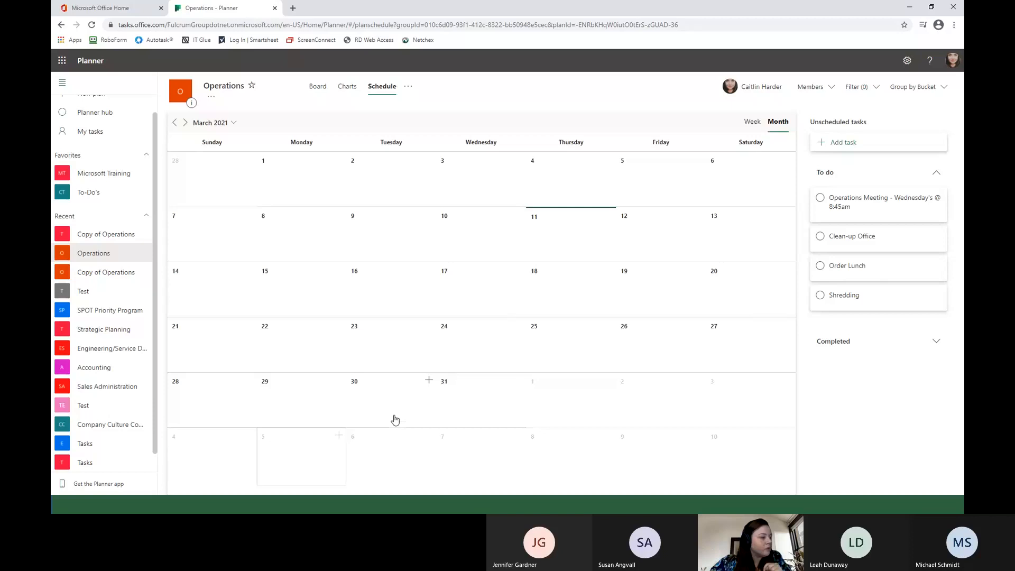
scroll(118, 369, "up", 1)
scroll(115, 372, "down", 2)
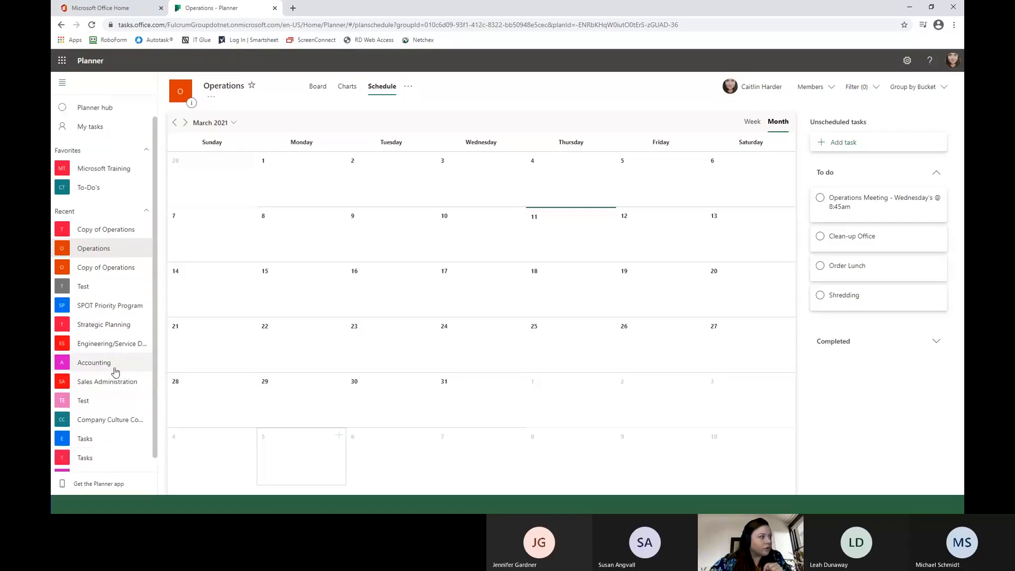
scroll(115, 372, "up", 2)
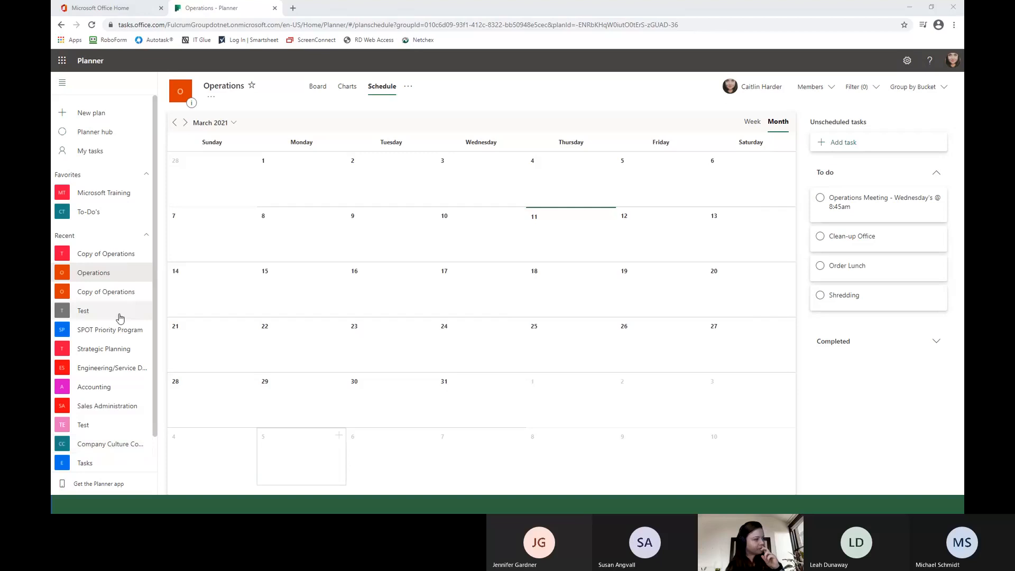
left_click(117, 255)
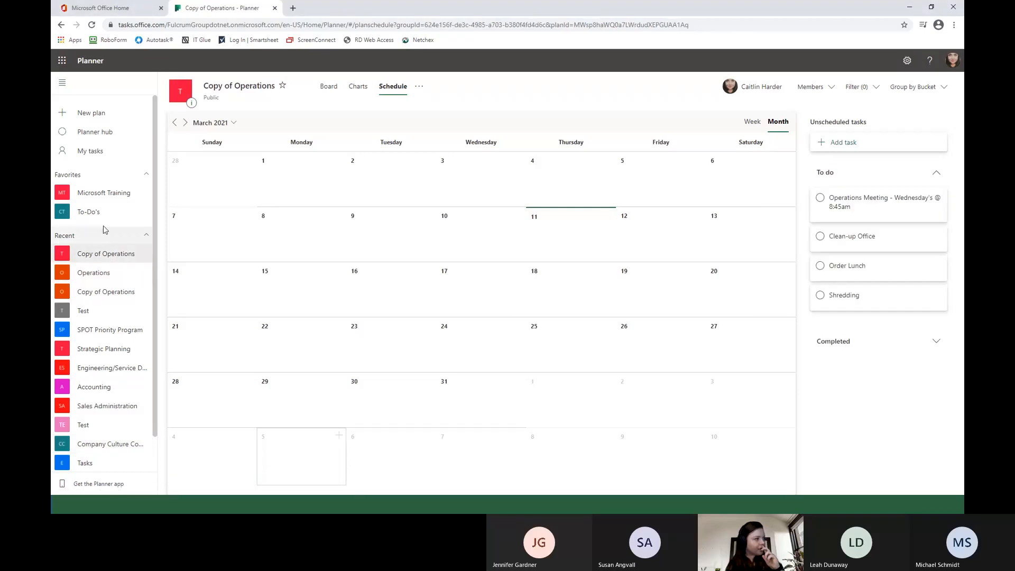
left_click(330, 87)
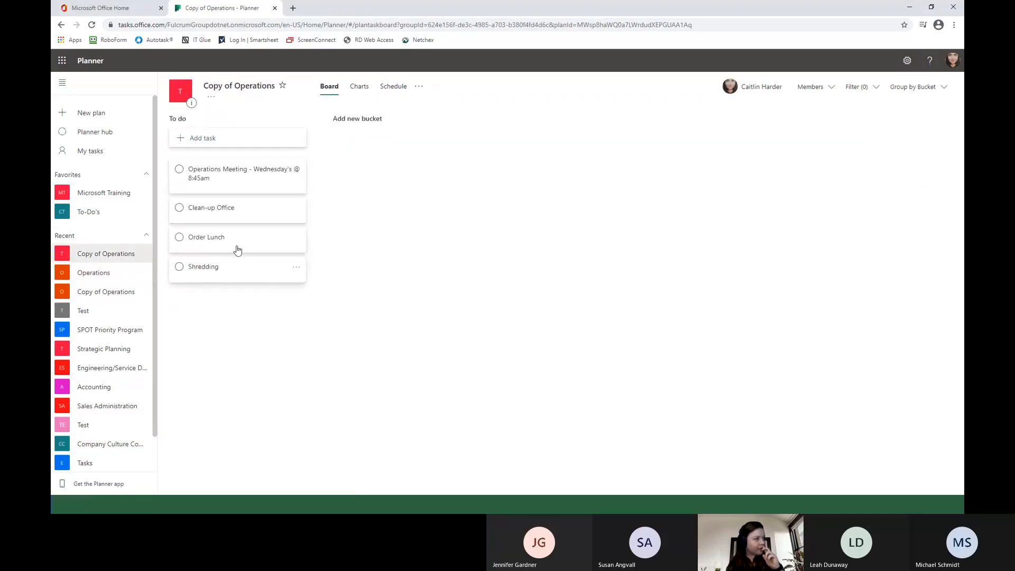
Assign the Shredding task in Copy of Operations to yourself and close its details.
left_click(224, 271)
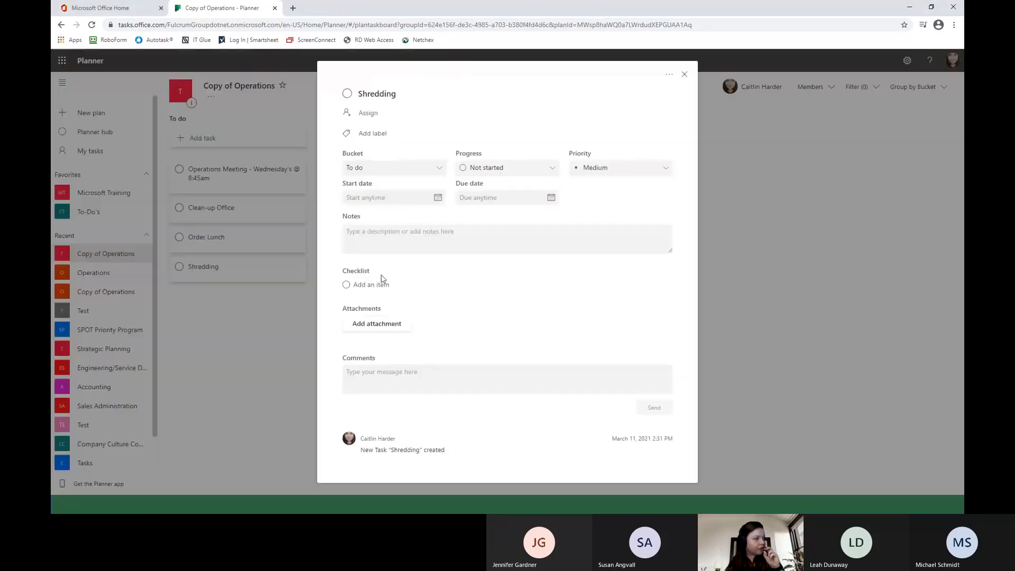
left_click(377, 114)
type("ca")
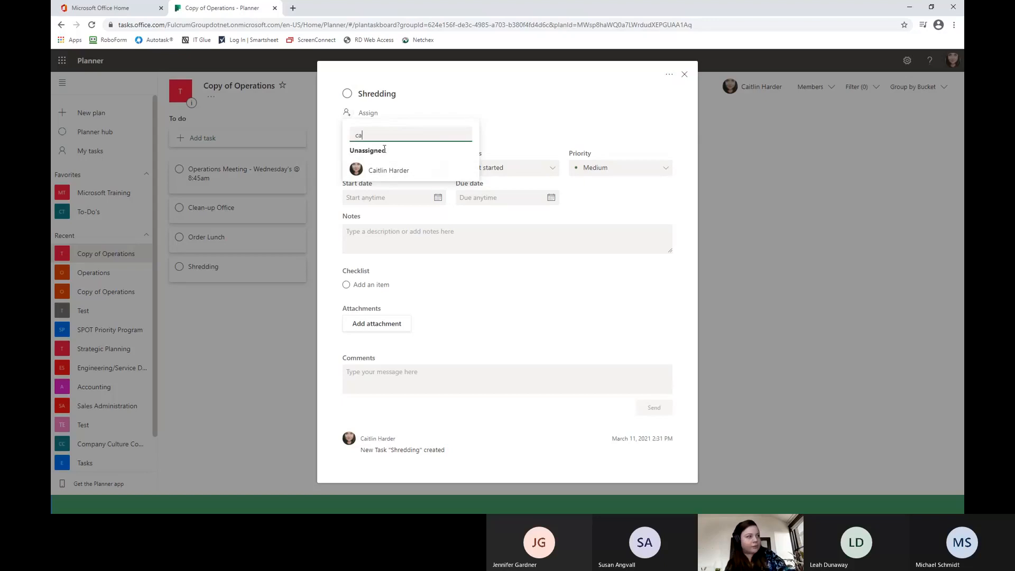
left_click(386, 170)
left_click(563, 105)
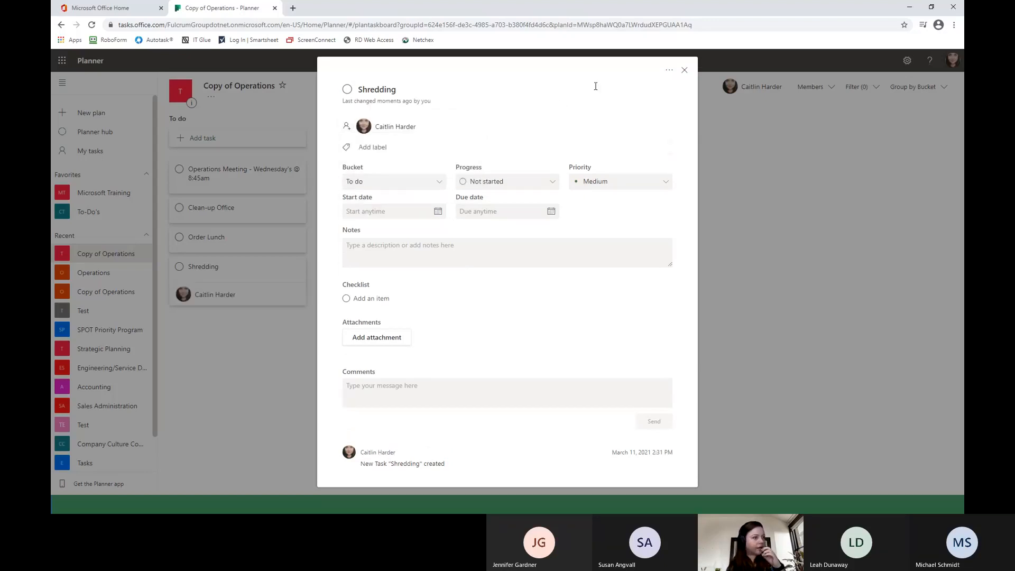
left_click(684, 71)
scroll(90, 363, "down", 1)
scroll(150, 412, "up", 1)
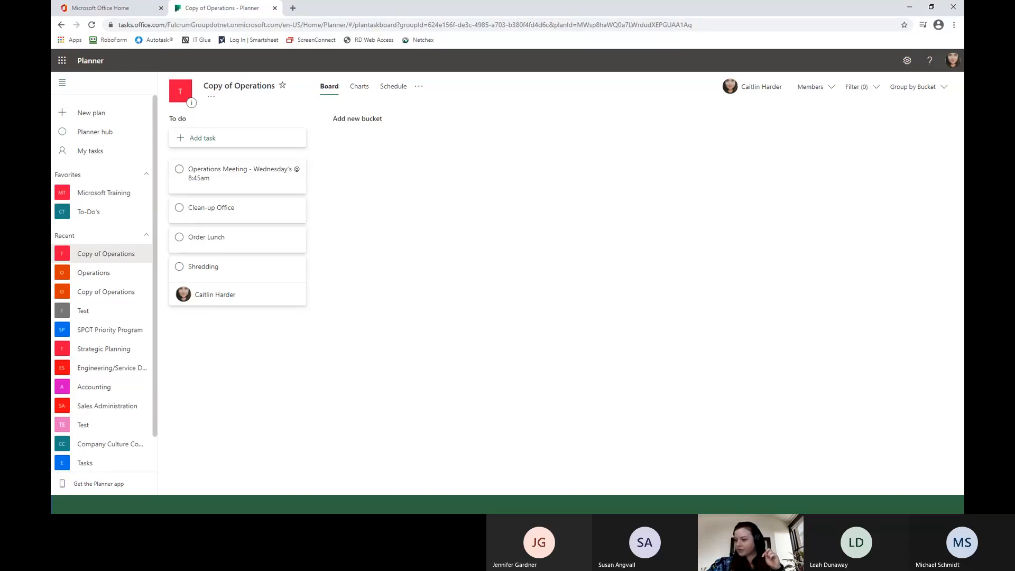
Switch to Teams and open the Test plan linked in the Test team's General channel.
key("alt+Tab")
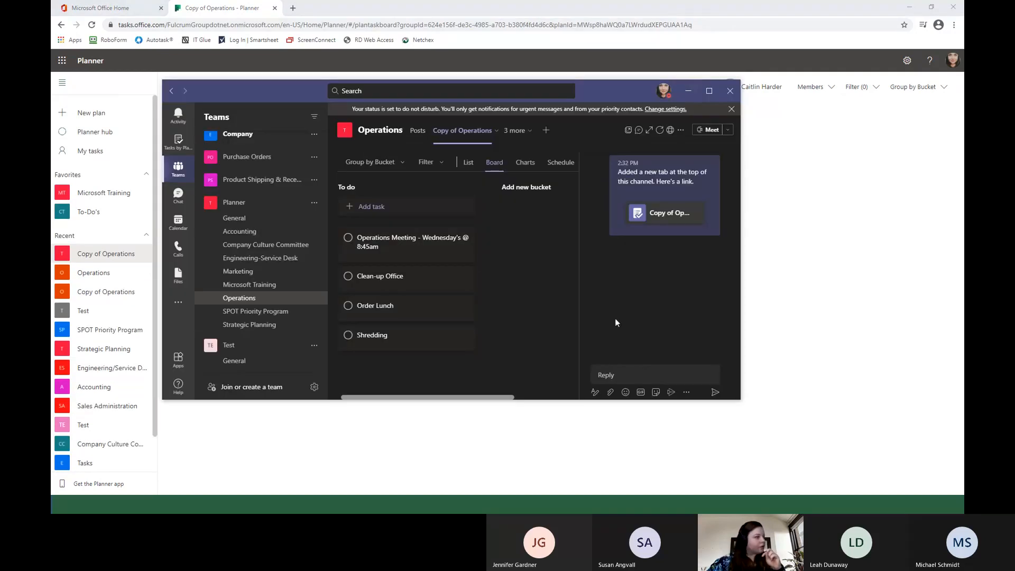
left_click(228, 346)
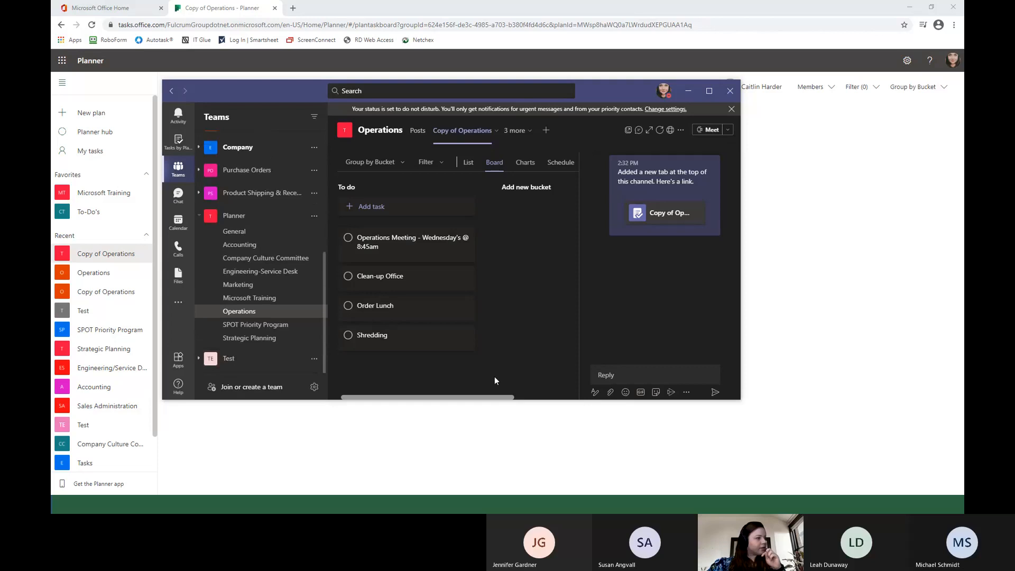
left_click(229, 360)
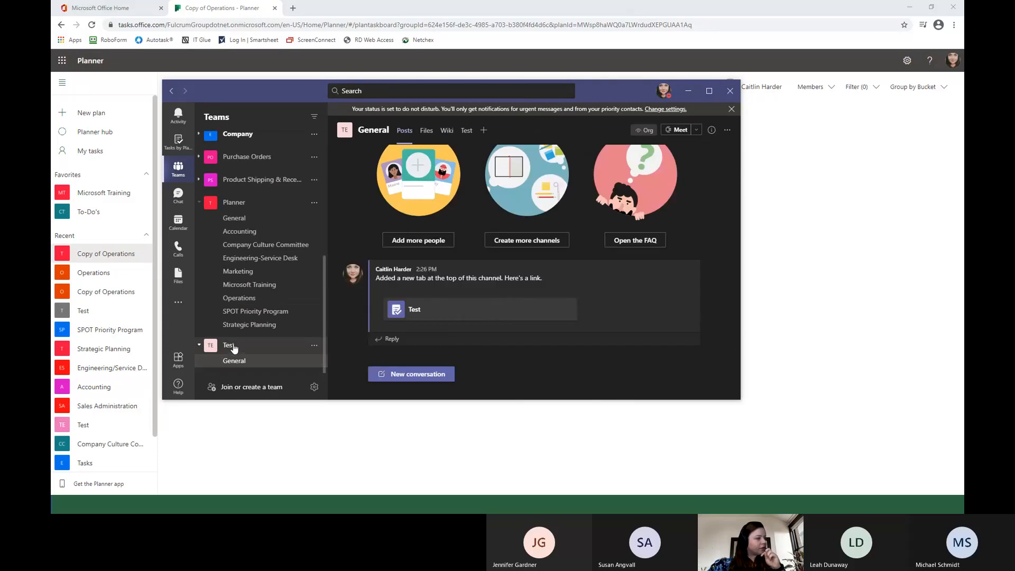
left_click(422, 311)
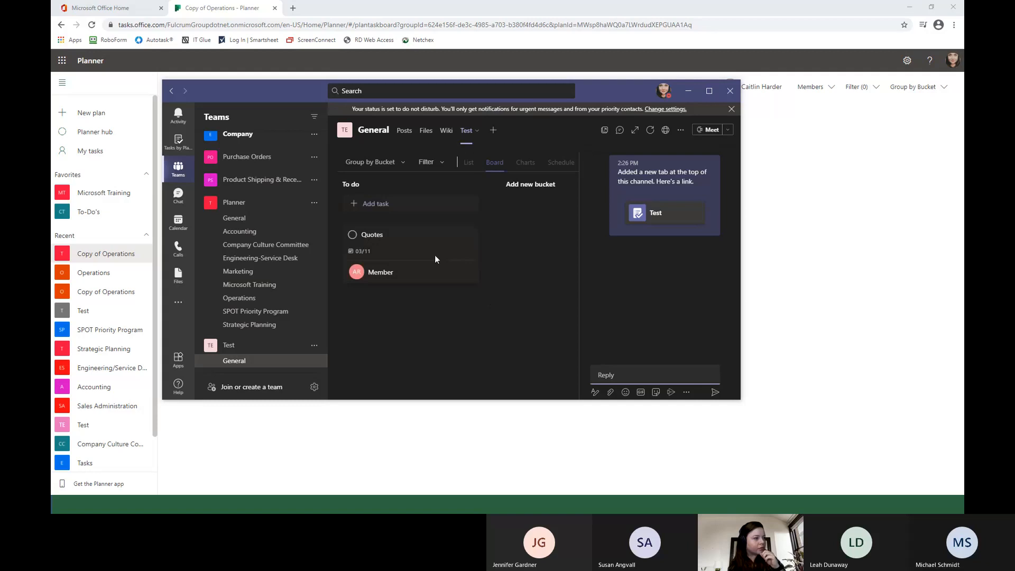
Reassign the Quotes task to yourself and remove its previous assignee.
left_click(385, 274)
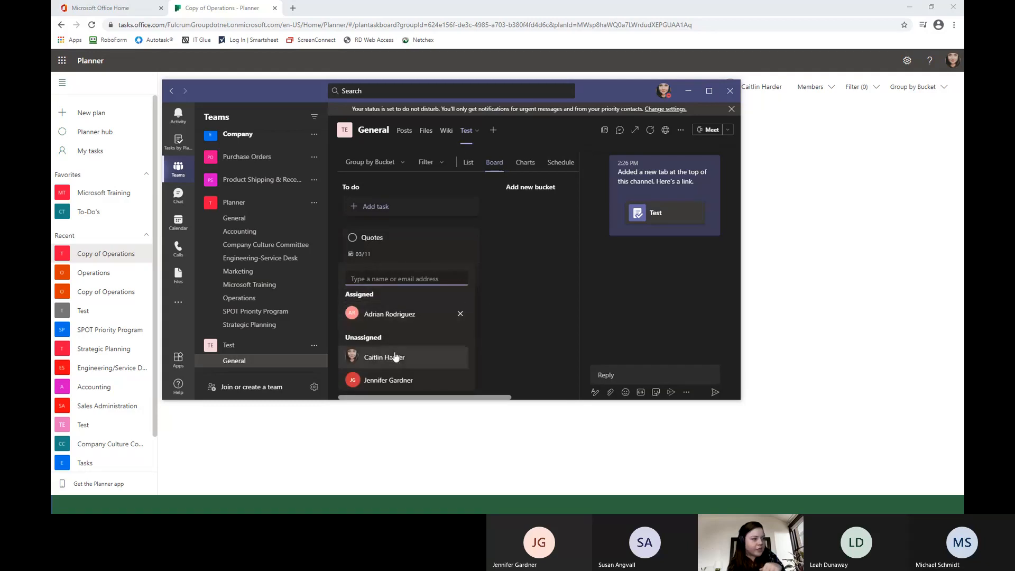
left_click(456, 243)
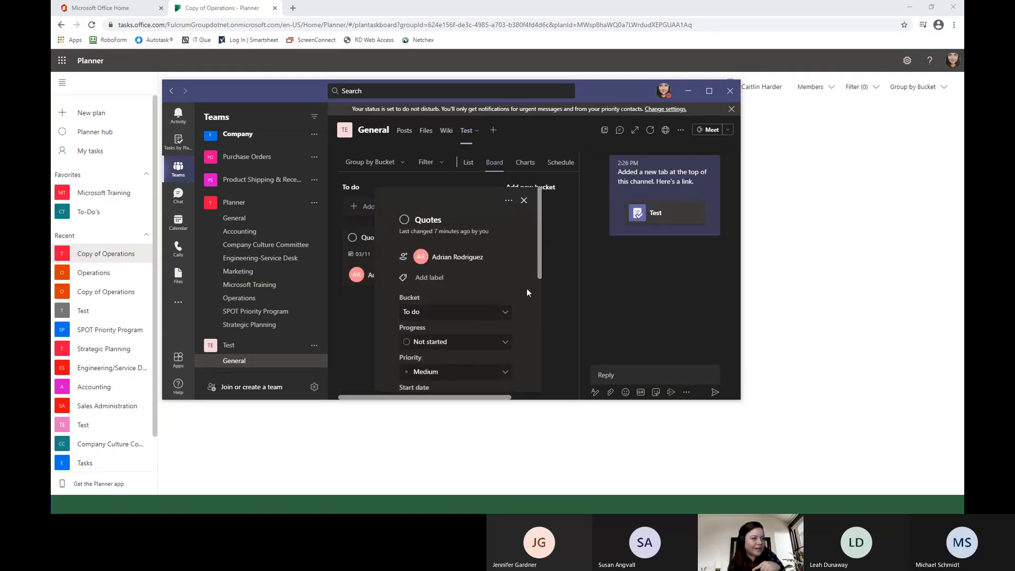
left_click(562, 276)
left_click(404, 279)
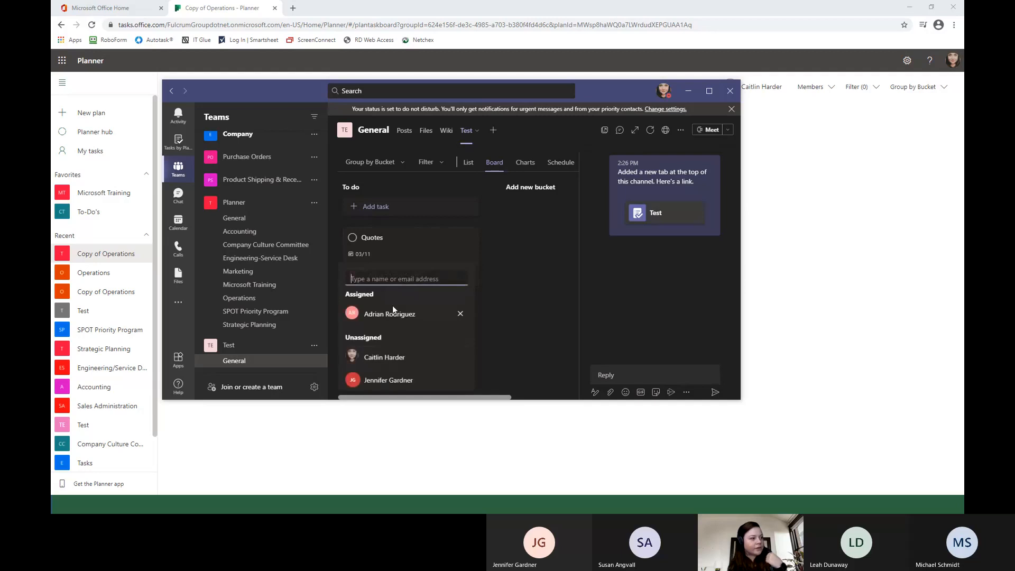
left_click(386, 359)
left_click(460, 313)
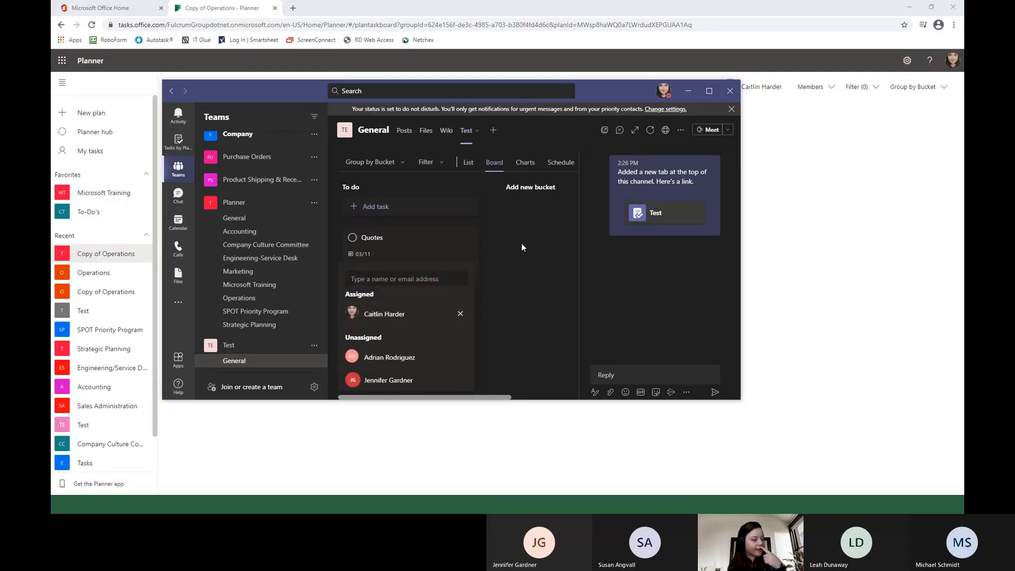
left_click(481, 241)
Add the previous assignee back to the Quotes task, remove them again, and check the task's details.
left_click(426, 277)
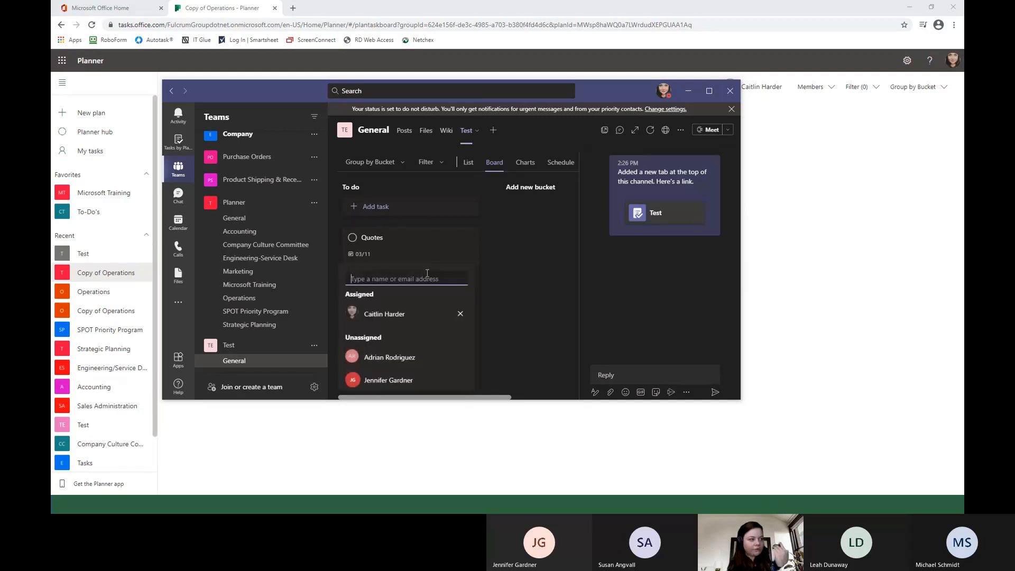
left_click(407, 357)
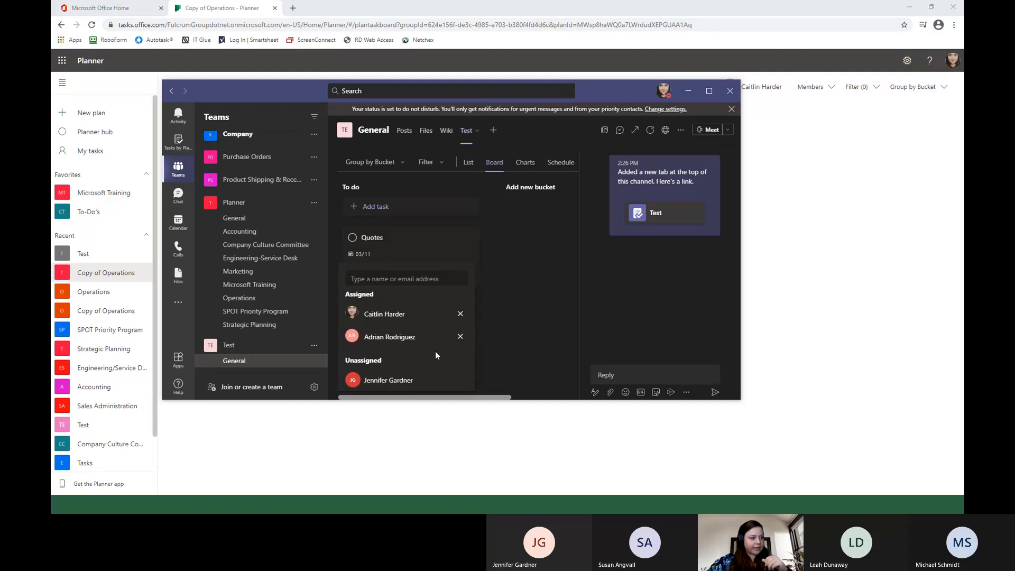
left_click(460, 337)
left_click(446, 249)
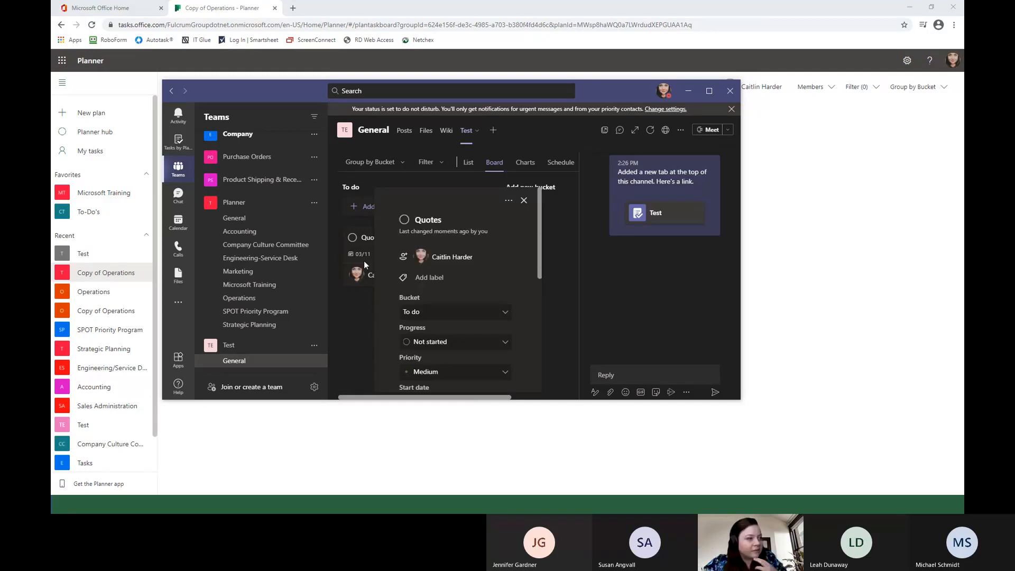
left_click(373, 246)
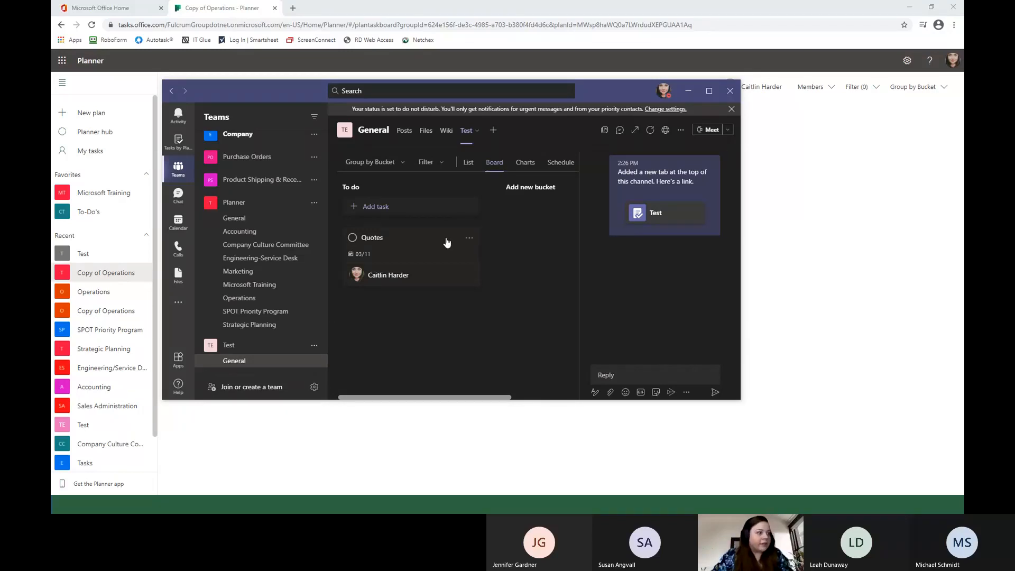
Look through the teams list and open the Planner team's General channel.
scroll(259, 345, "up", 2)
scroll(260, 345, "down", 2)
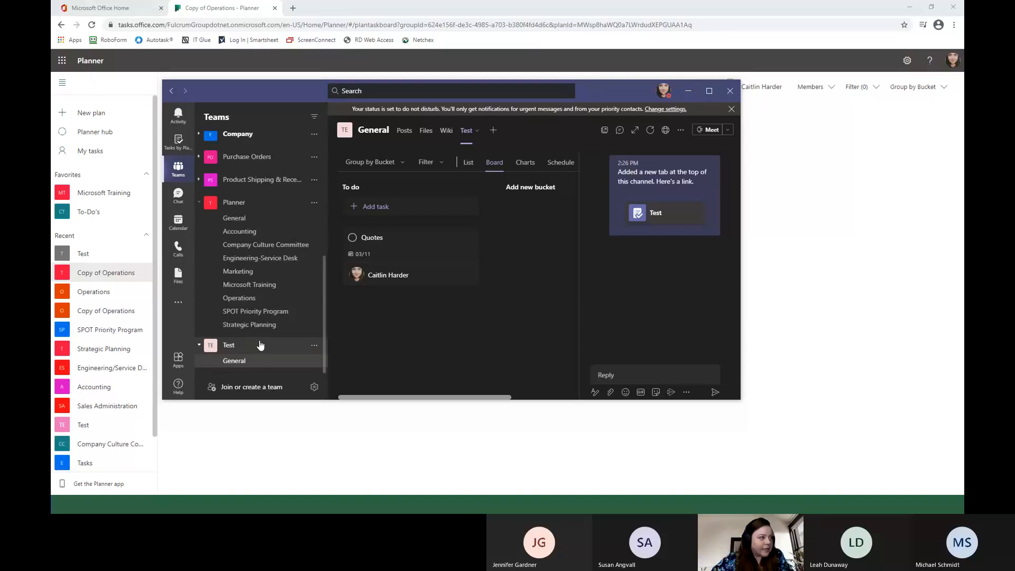
scroll(259, 345, "up", 3)
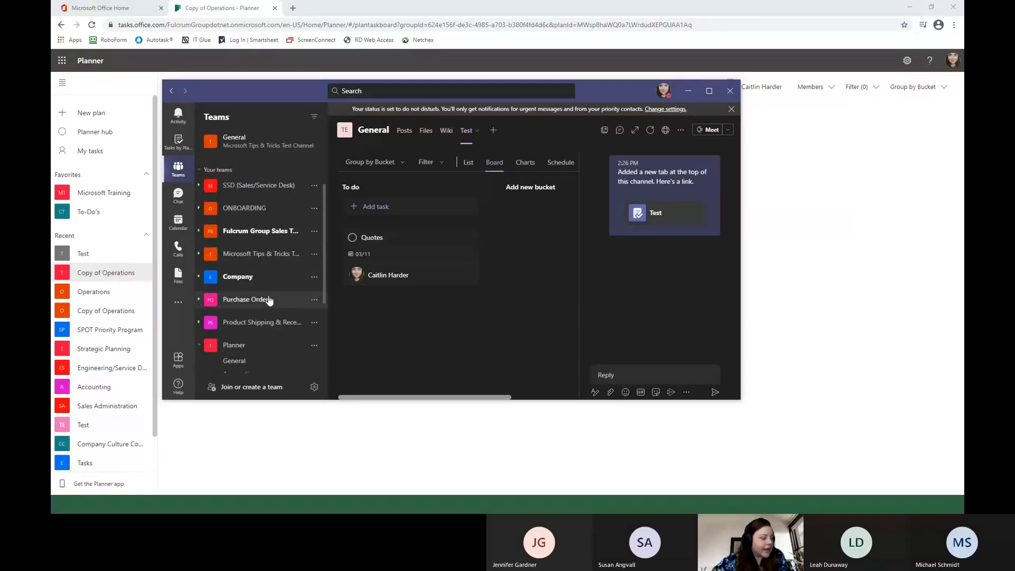
scroll(268, 295, "up", 2)
scroll(270, 296, "down", 5)
scroll(270, 299, "up", 2)
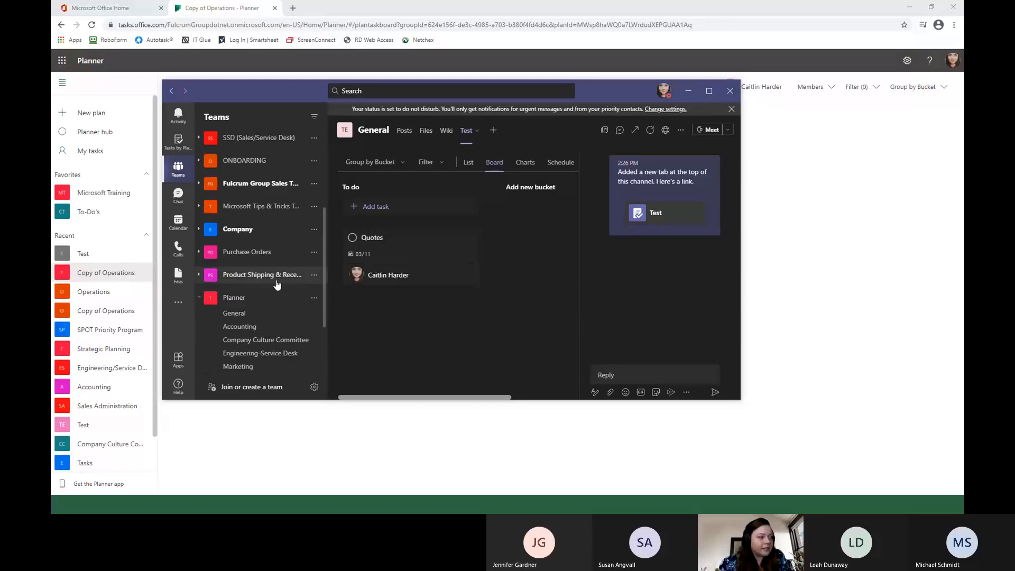
left_click(234, 314)
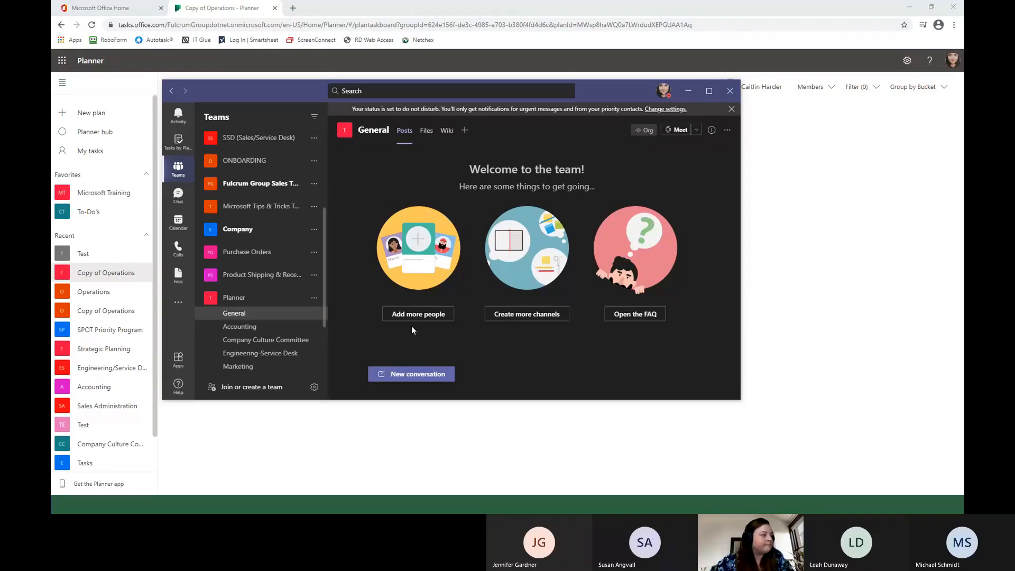
Minimize Teams and look through the recent plans in Planner in the browser.
left_click(689, 92)
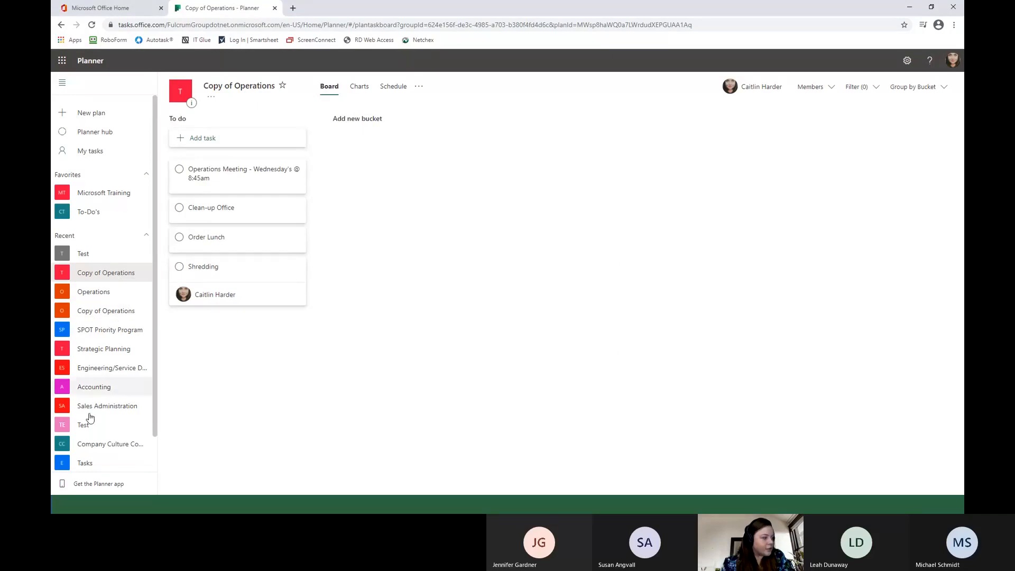
scroll(111, 423, "down", 2)
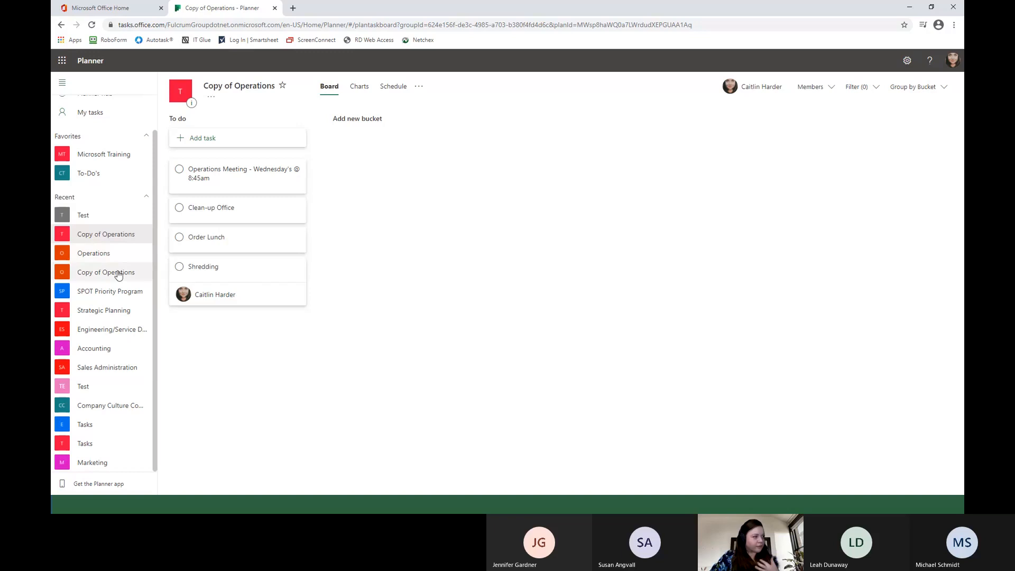
scroll(118, 274, "up", 2)
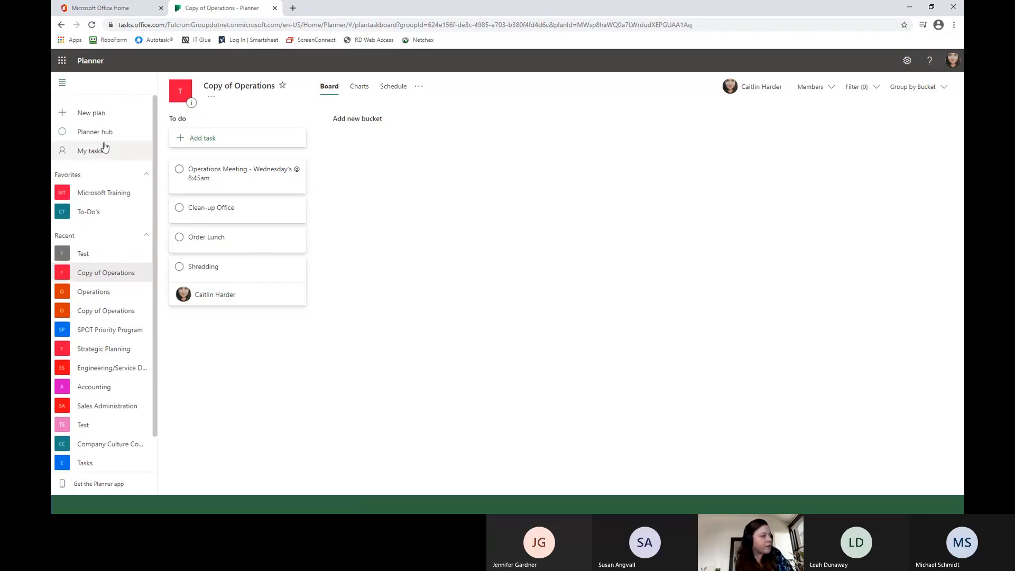
Open the Planner hub and look through its lists of all plans and recent plans.
left_click(95, 132)
scroll(674, 274, "down", 2)
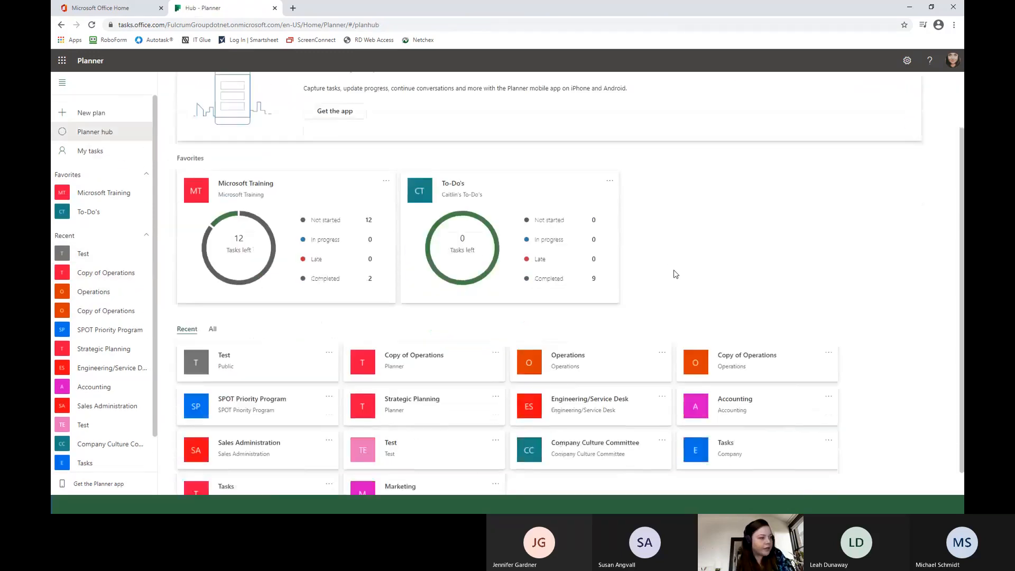
left_click(213, 302)
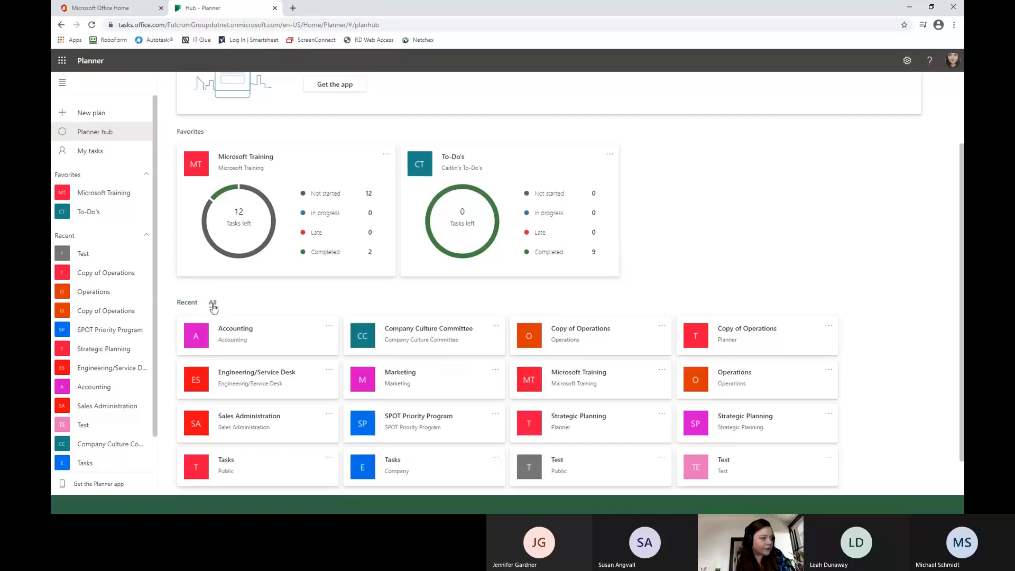
left_click(187, 302)
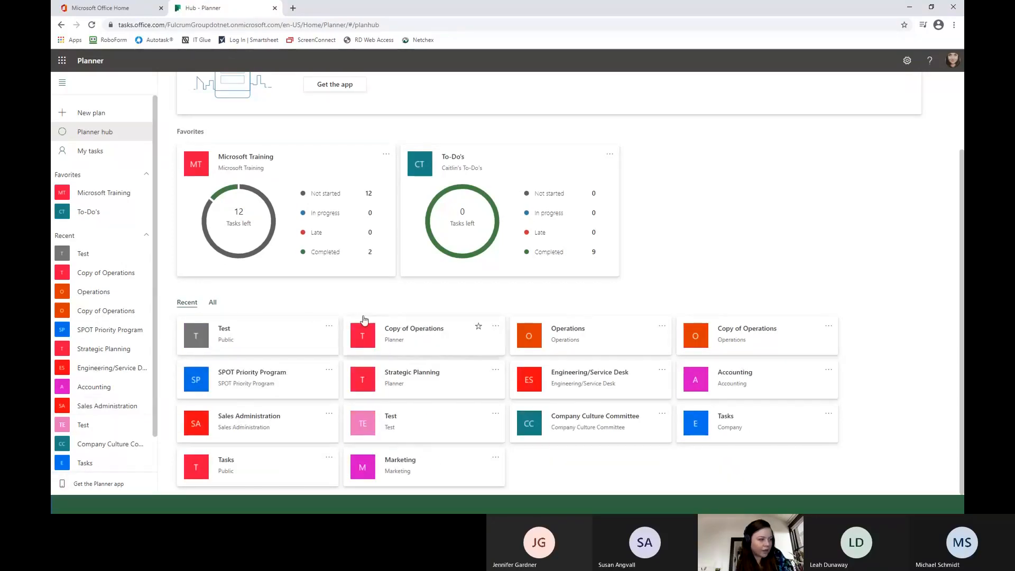
Remove the Public and Test groups' Test plans and both Copy of Operations plans from the hub's recent plans.
left_click(328, 326)
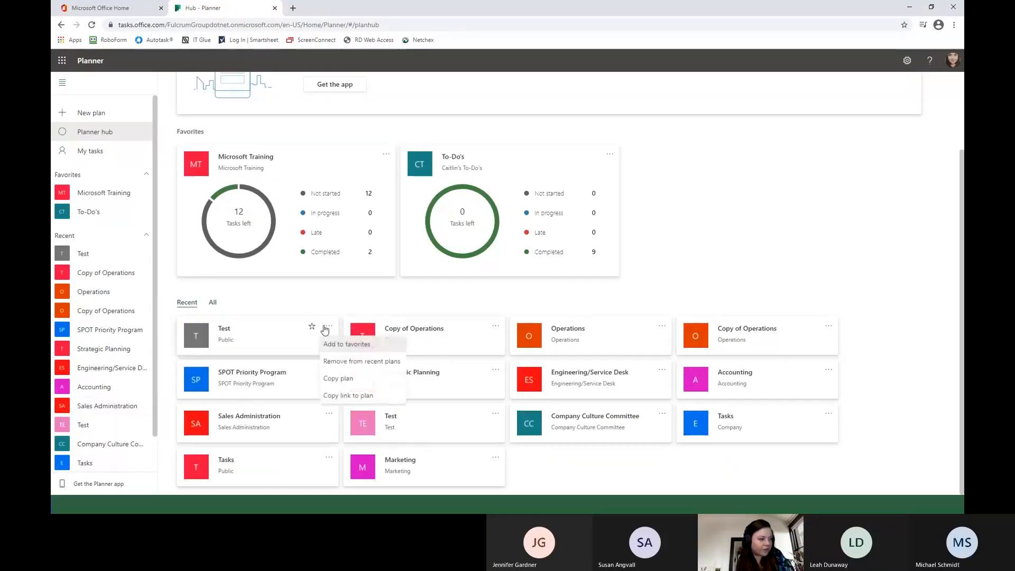
left_click(351, 363)
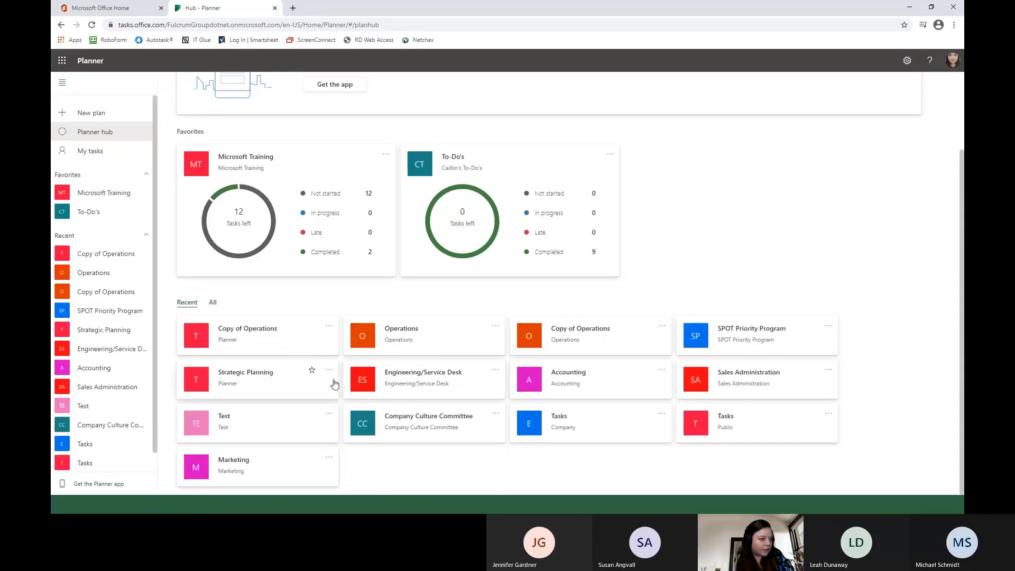
left_click(329, 413)
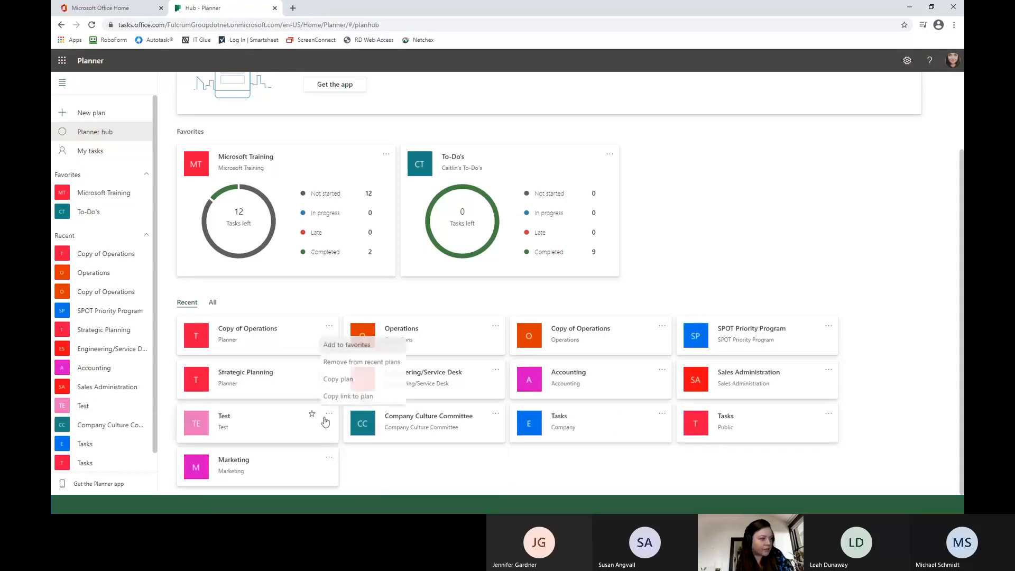
left_click(355, 361)
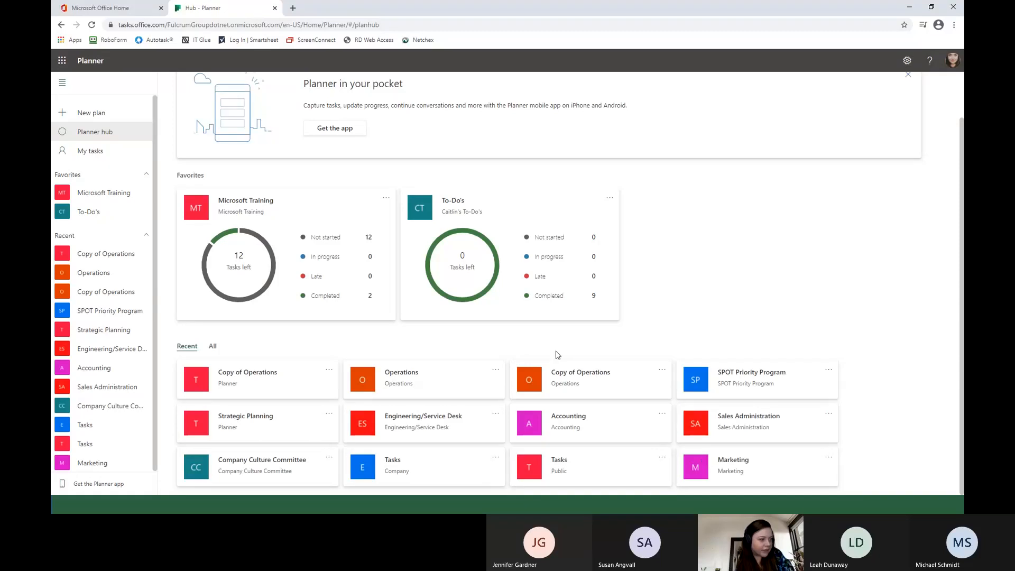
left_click(329, 375)
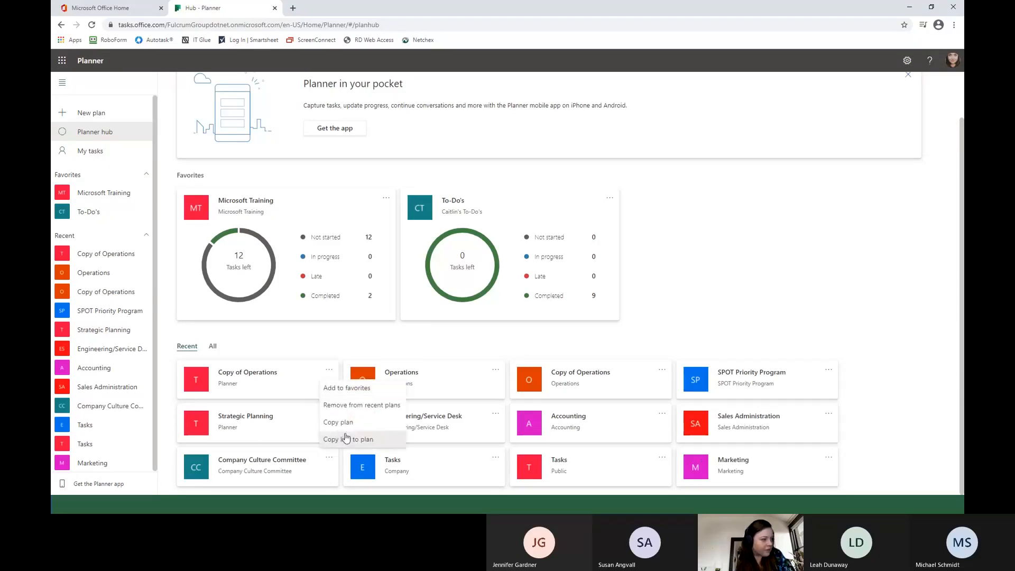
left_click(352, 403)
left_click(494, 372)
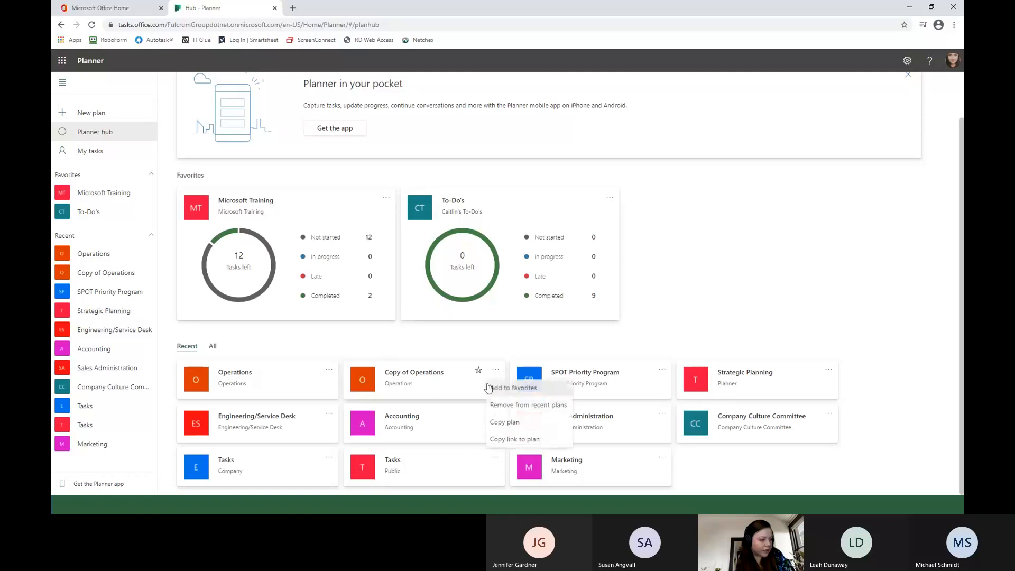
left_click(510, 404)
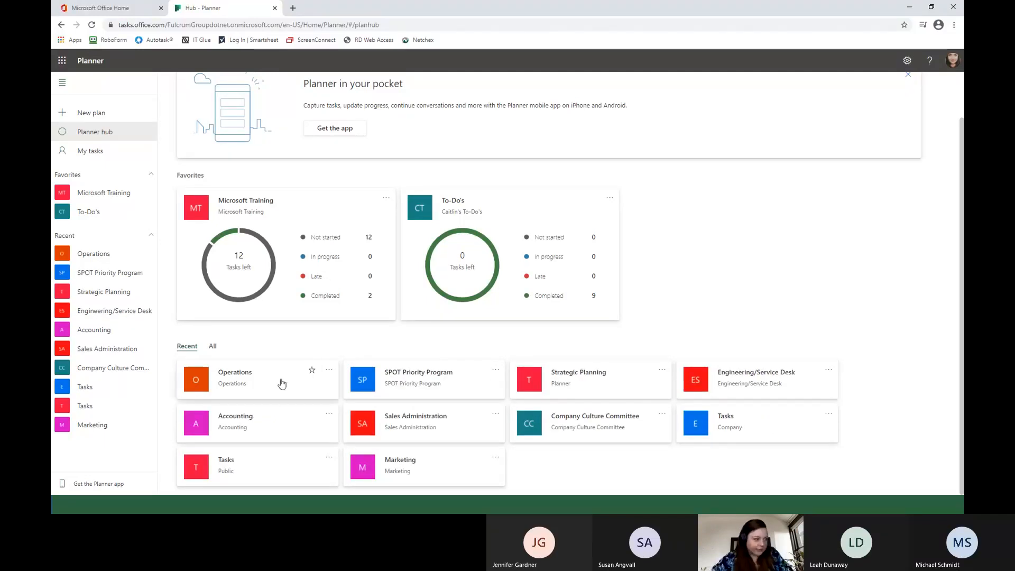
Add the Operations and Company Culture Committee plans to the favorites and review the favorite plans' overview.
left_click(312, 370)
left_click(479, 414)
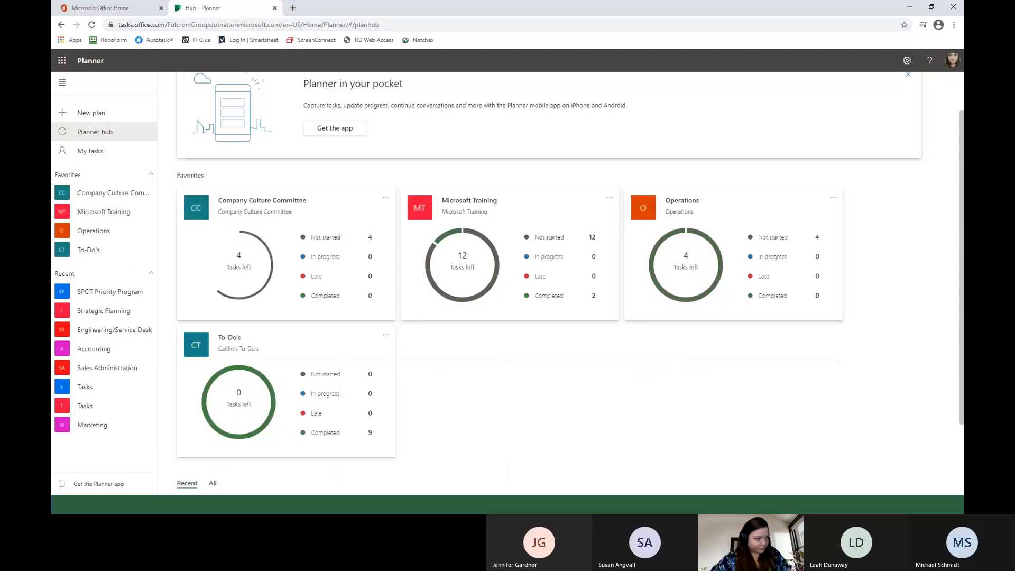
scroll(442, 346, "down", 2)
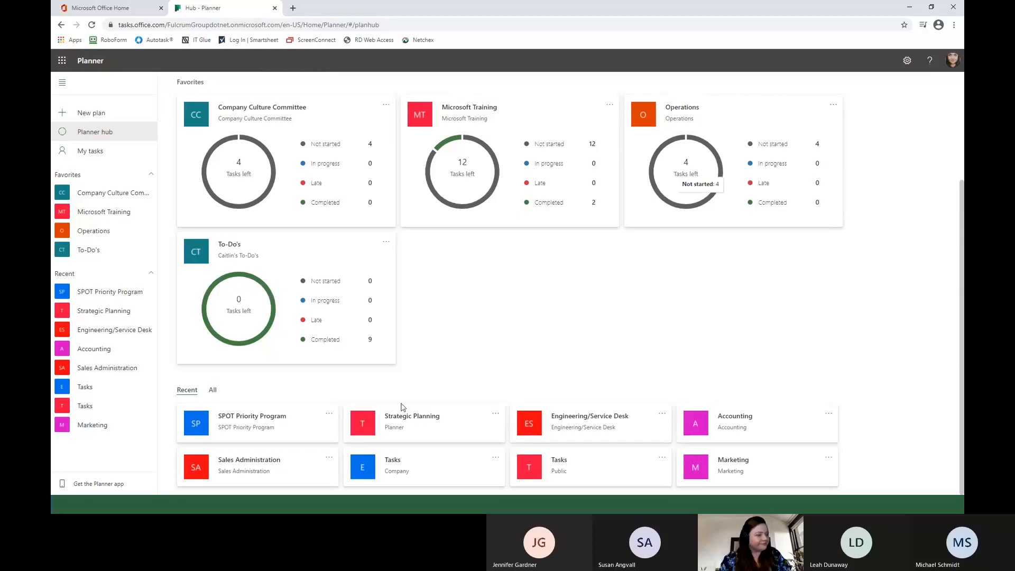
scroll(406, 335, "up", 1)
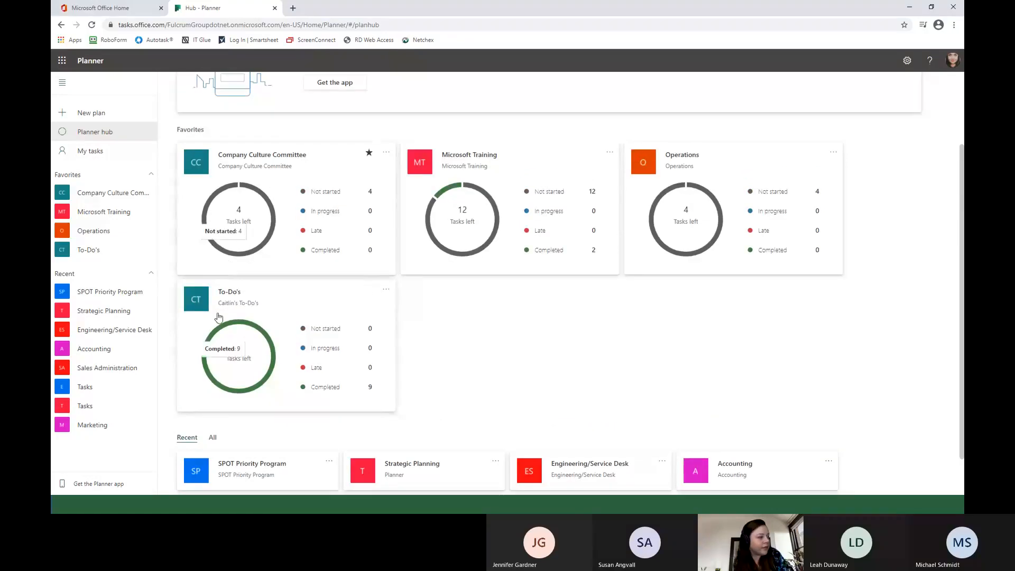
View the Strategic Planning plan's board from the recent plans and return to the Planner hub.
scroll(471, 370, "down", 1)
left_click(452, 418)
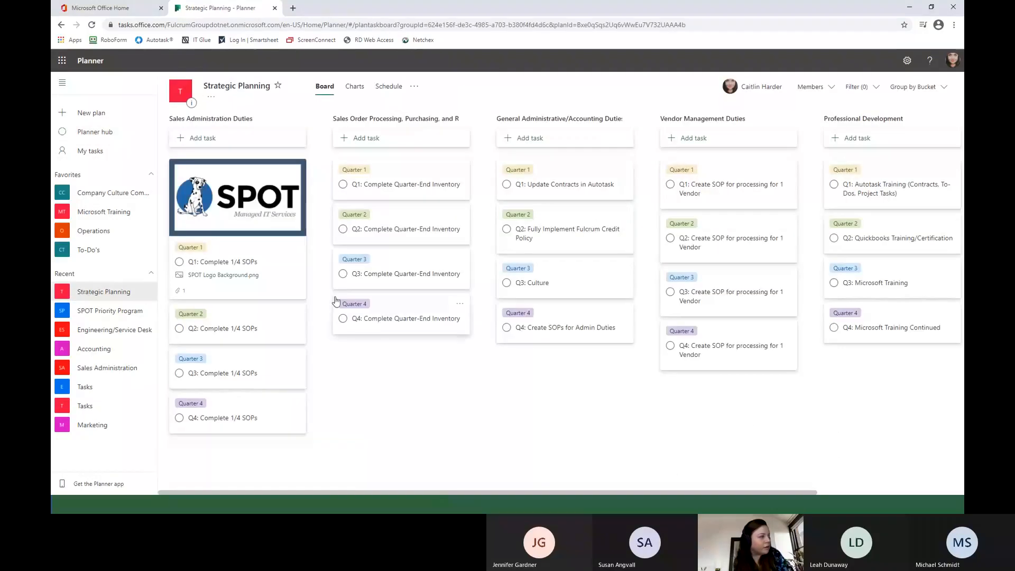
left_click(61, 27)
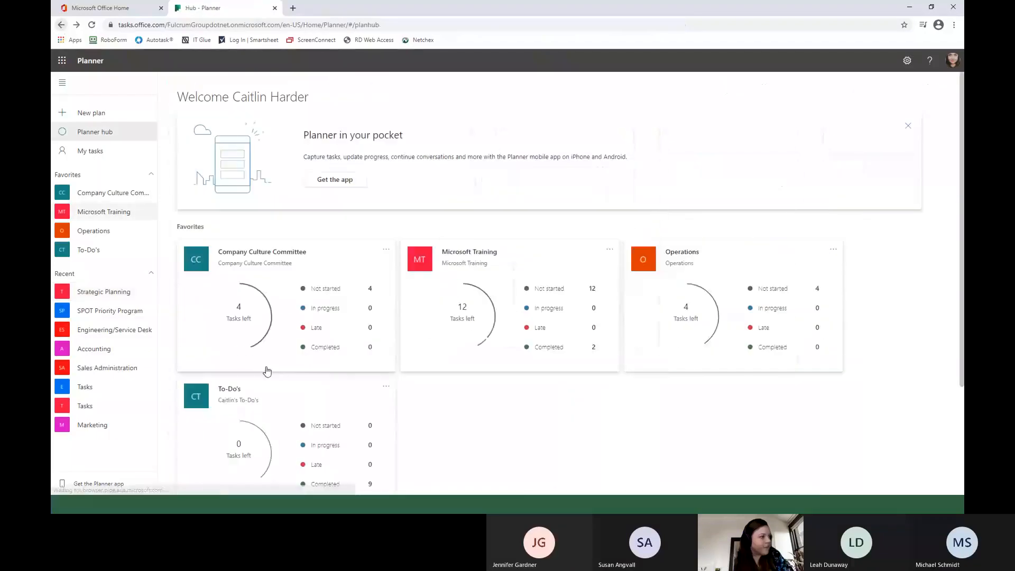
scroll(529, 338, "down", 2)
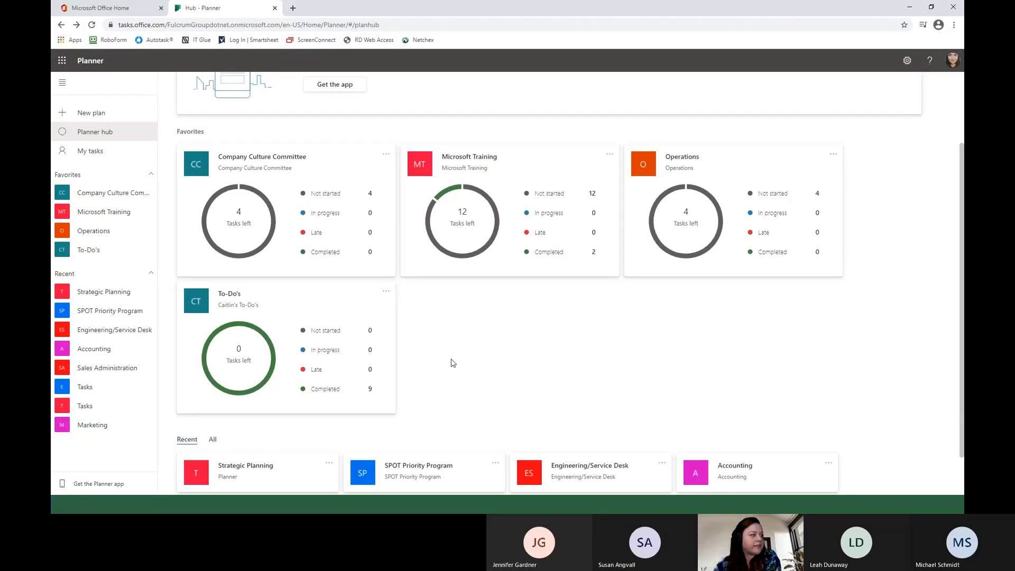
In the Strategic Planning plan's Q1: Complete 1/4 SOPs task, hide the SPOT Logo Background.png attachment from the card and show it again.
left_click(112, 289)
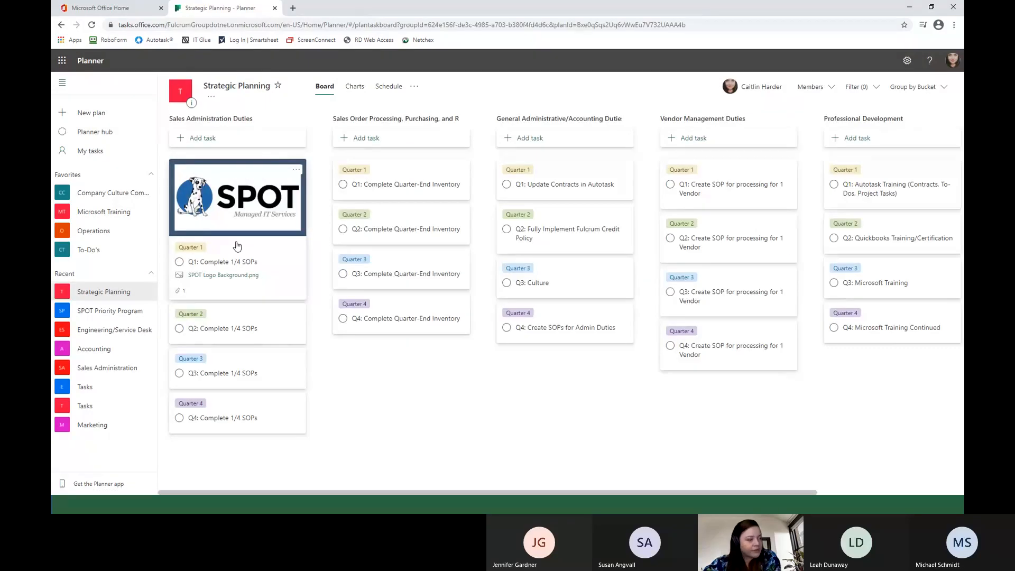
left_click(287, 262)
scroll(518, 364, "down", 1)
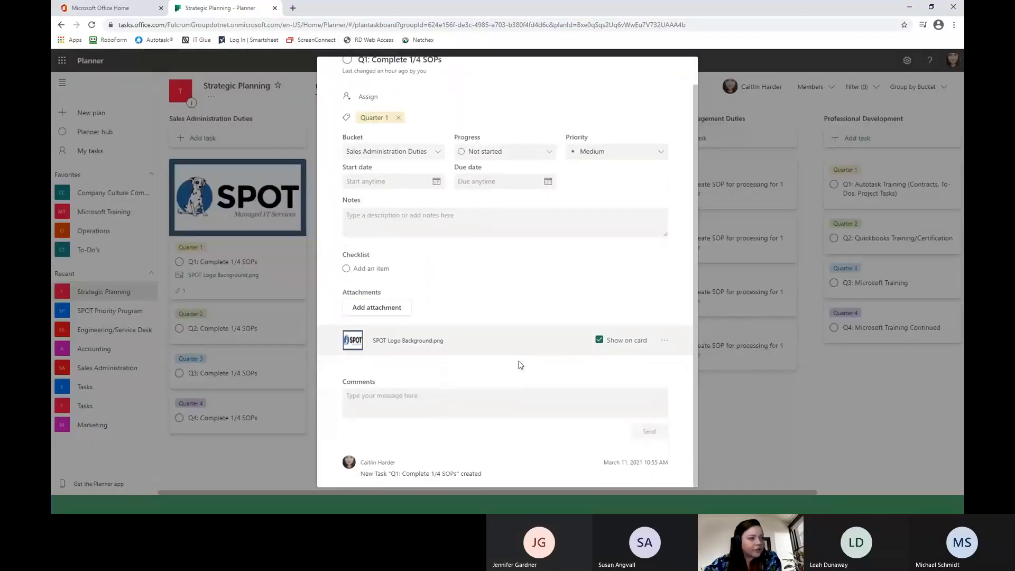
left_click(600, 336)
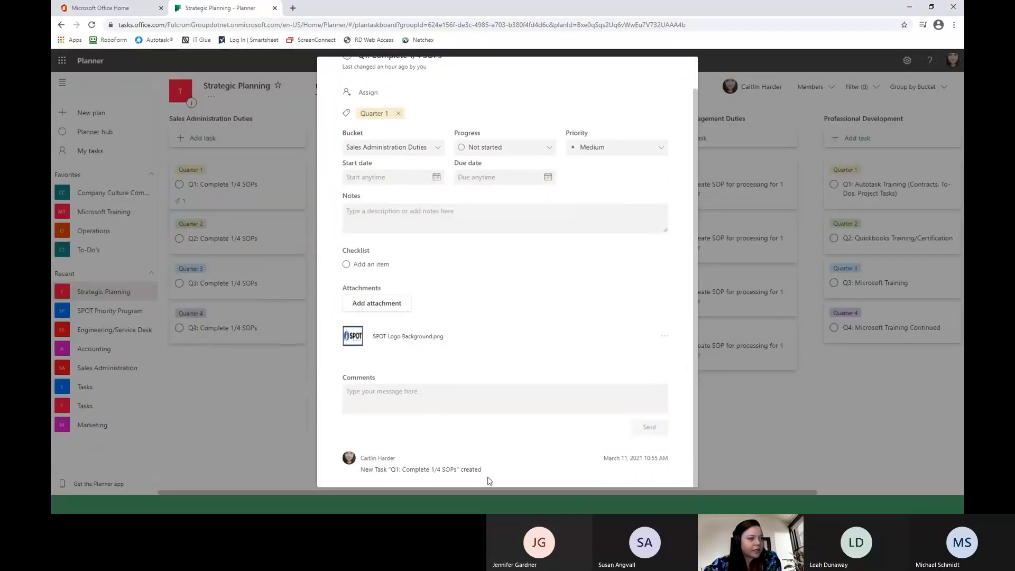
left_click(599, 336)
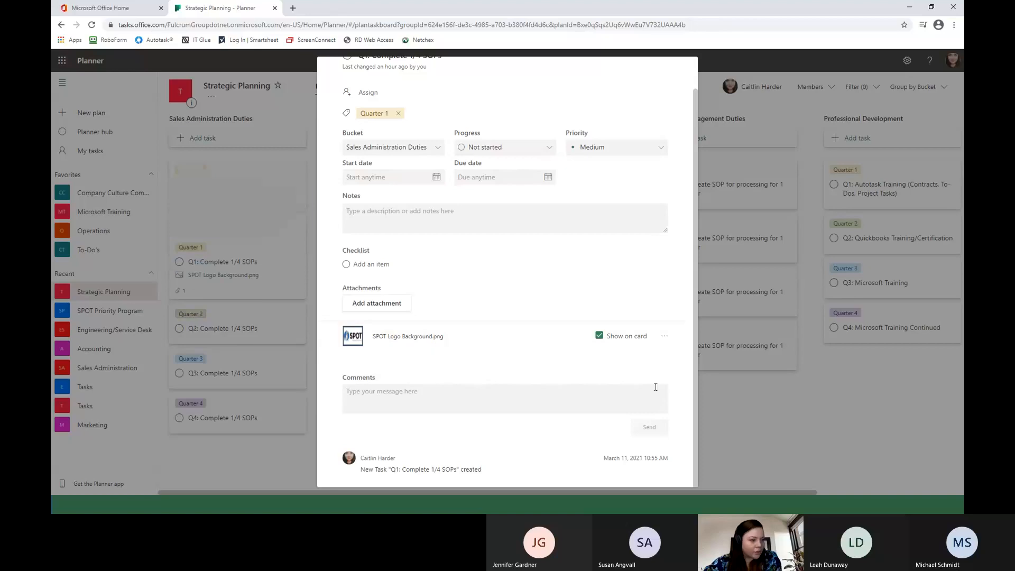
Review the Q1: Complete 1/4 SOPs task's options for managing the logo attachment and adding attachments, and close the task.
left_click(664, 337)
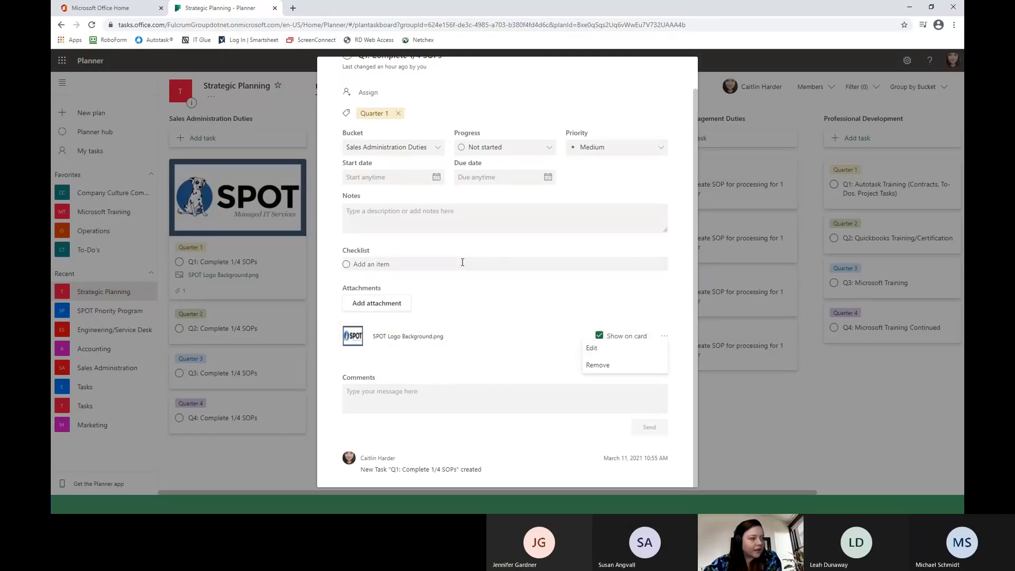
left_click(462, 262)
scroll(508, 405, "up", 1)
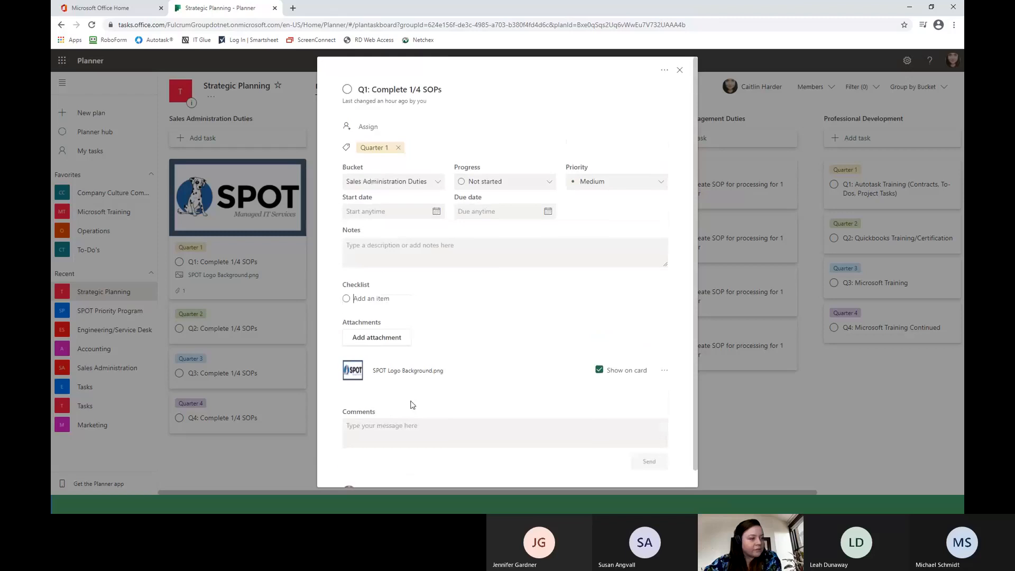
scroll(418, 412, "down", 1)
scroll(425, 421, "up", 1)
scroll(425, 421, "down", 1)
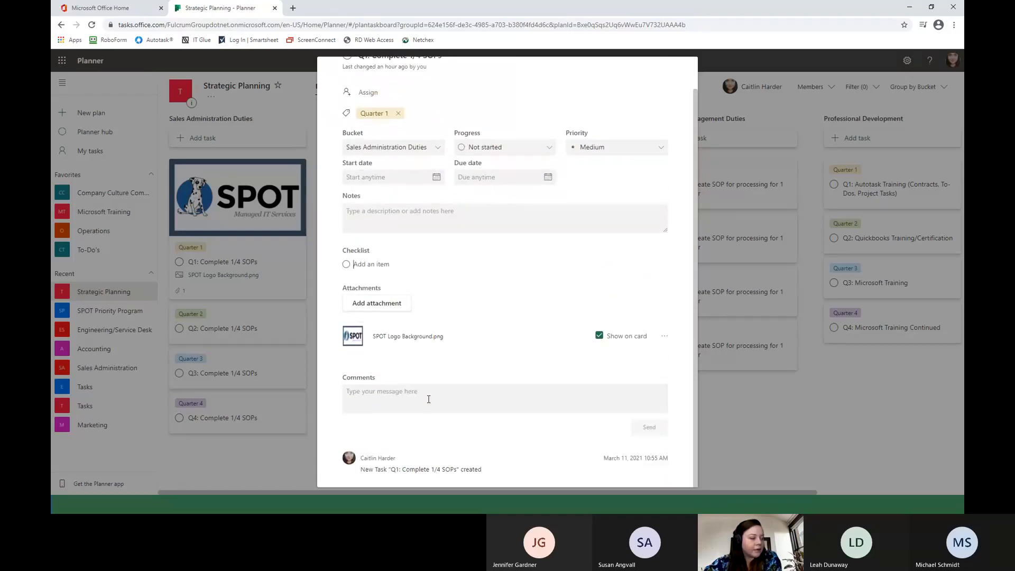
left_click(395, 307)
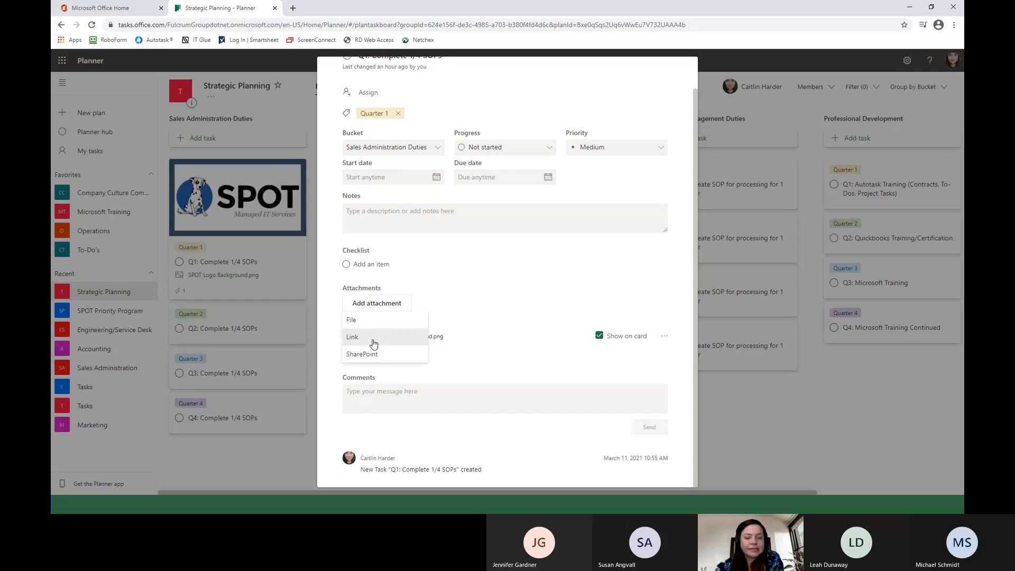
left_click(475, 290)
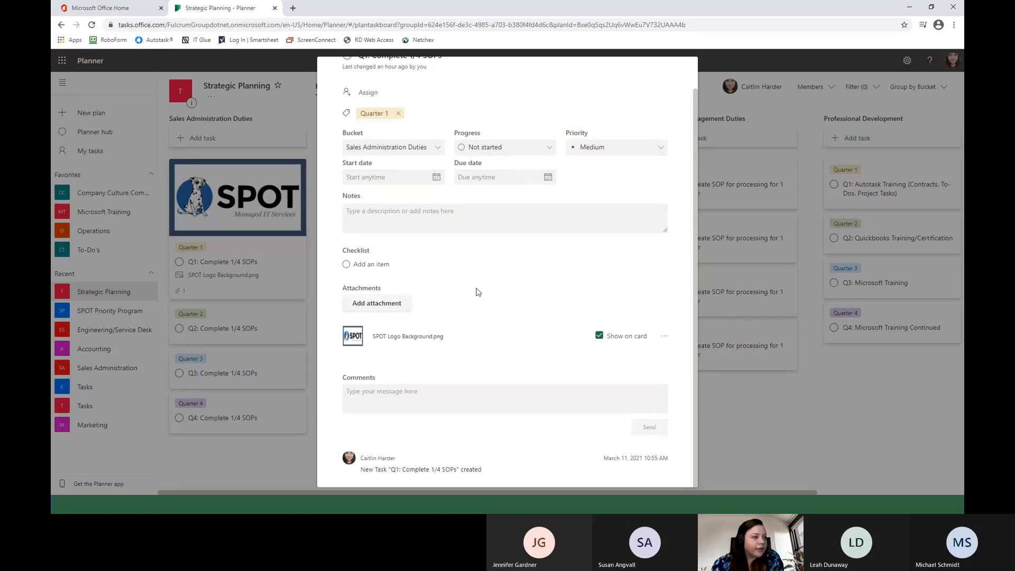
scroll(491, 288, "up", 2)
left_click(681, 71)
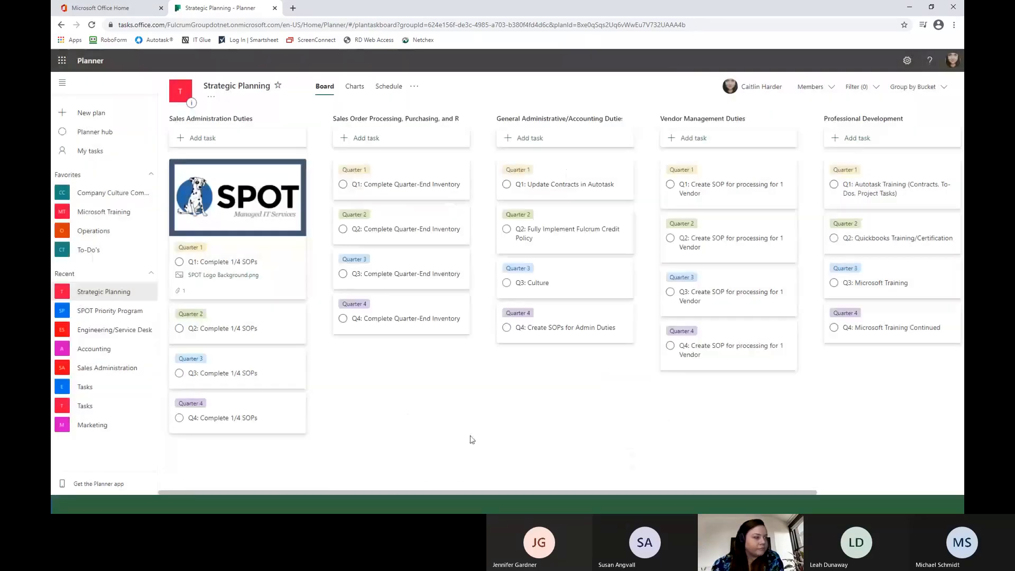
Mark Q1: Complete 1/4 SOPs as complete, view it among the bucket's completed tasks, and reactivate it.
left_click(180, 262)
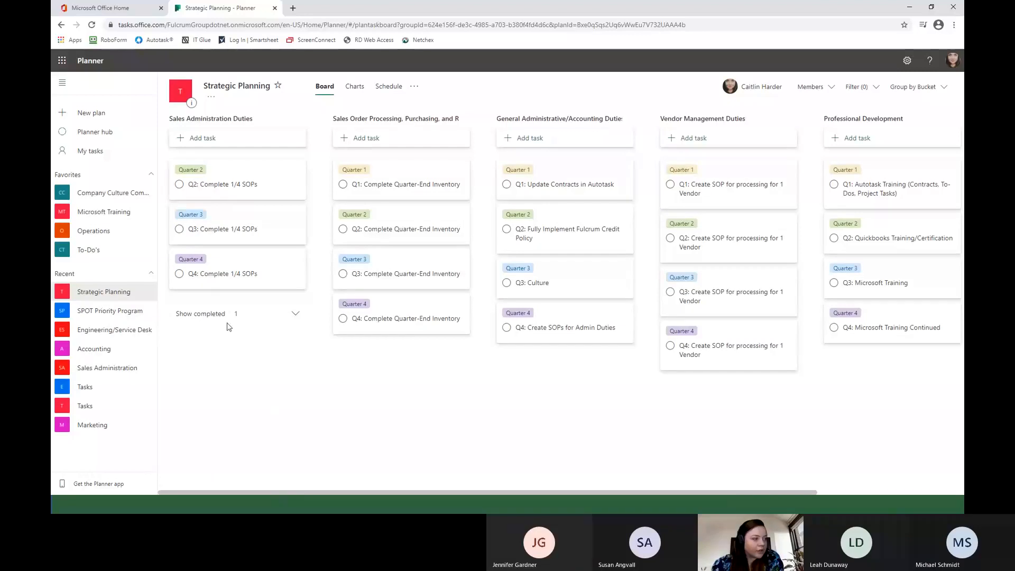
left_click(295, 314)
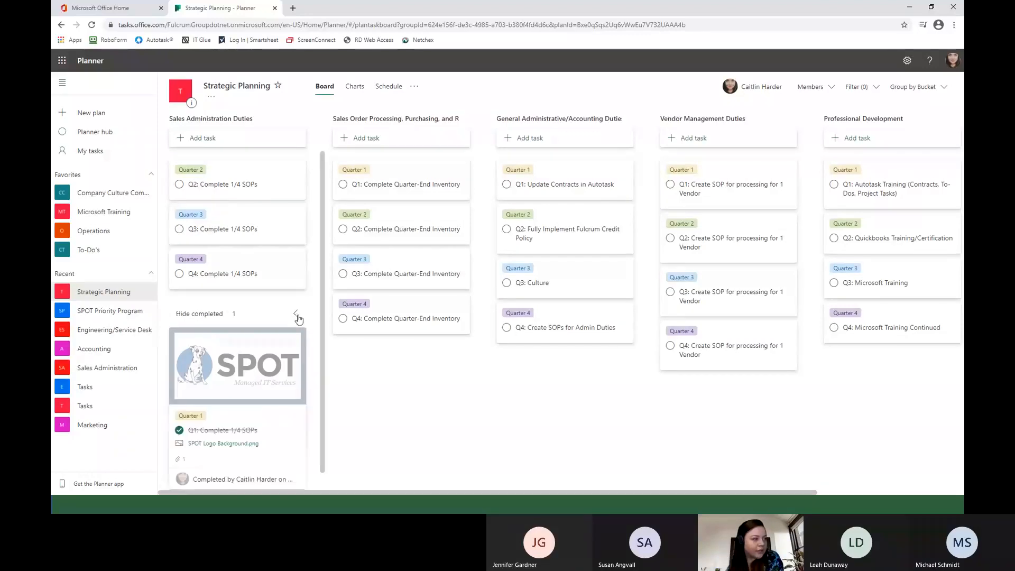
left_click(296, 295)
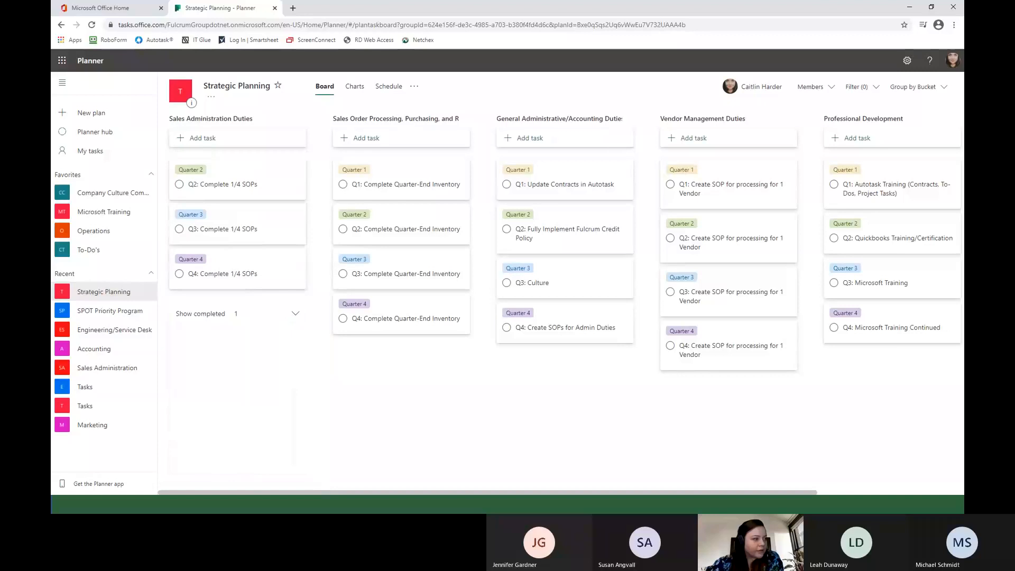
left_click(296, 314)
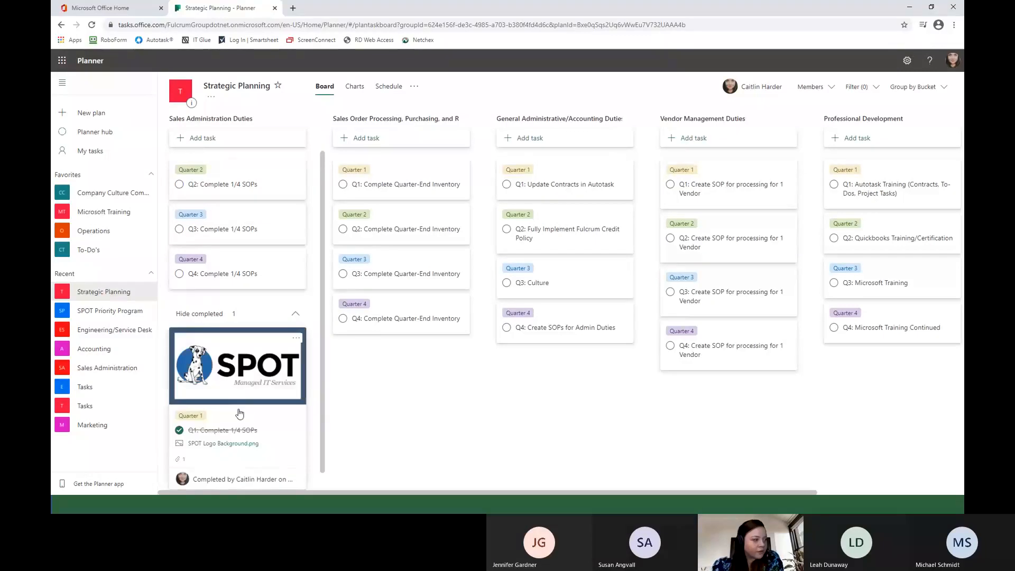
left_click(180, 413)
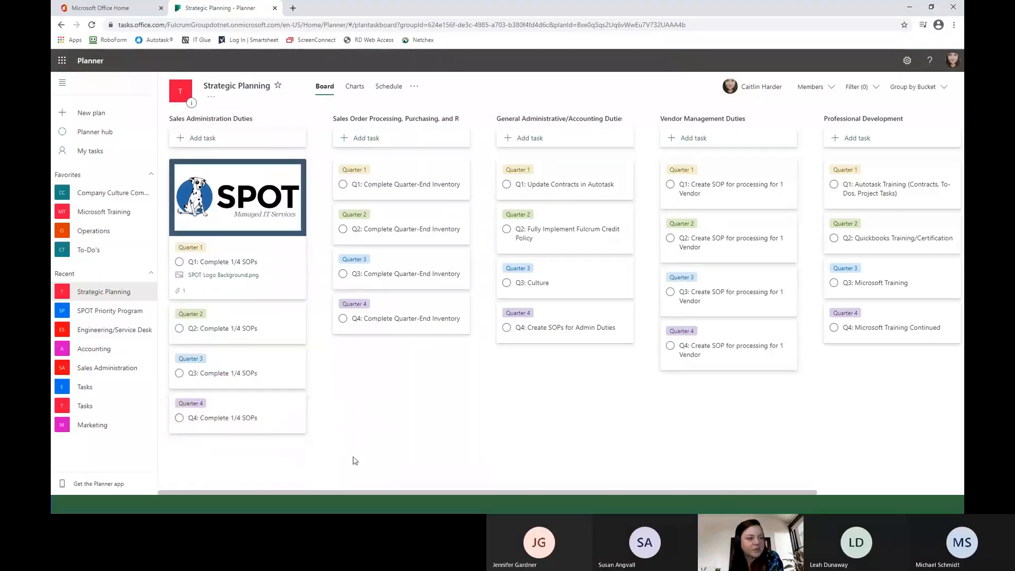